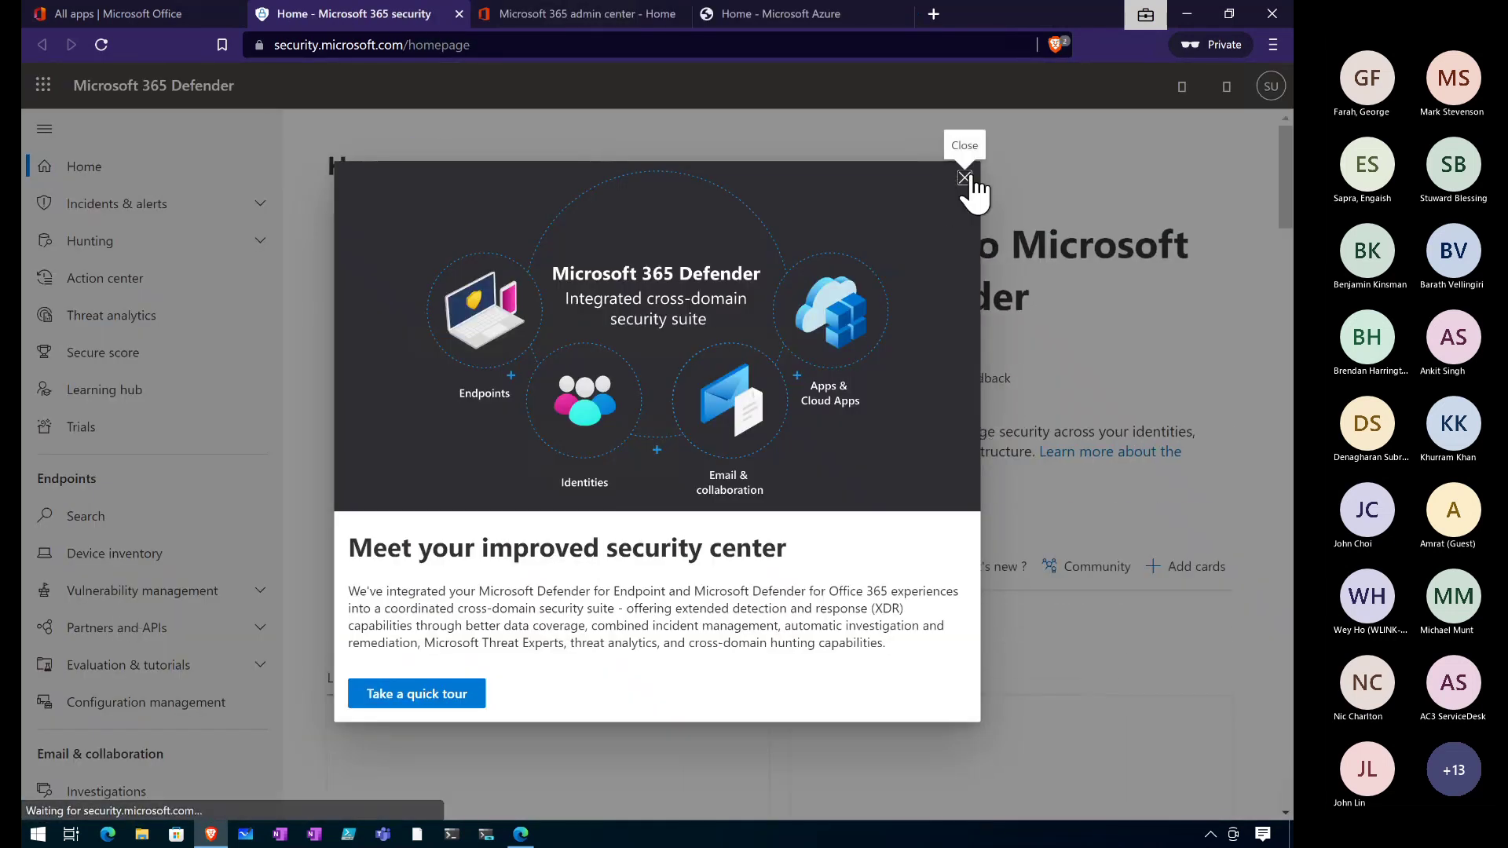
# Dismiss the security center welcome overview and the guided tour popup.
pyautogui.click(965, 177)
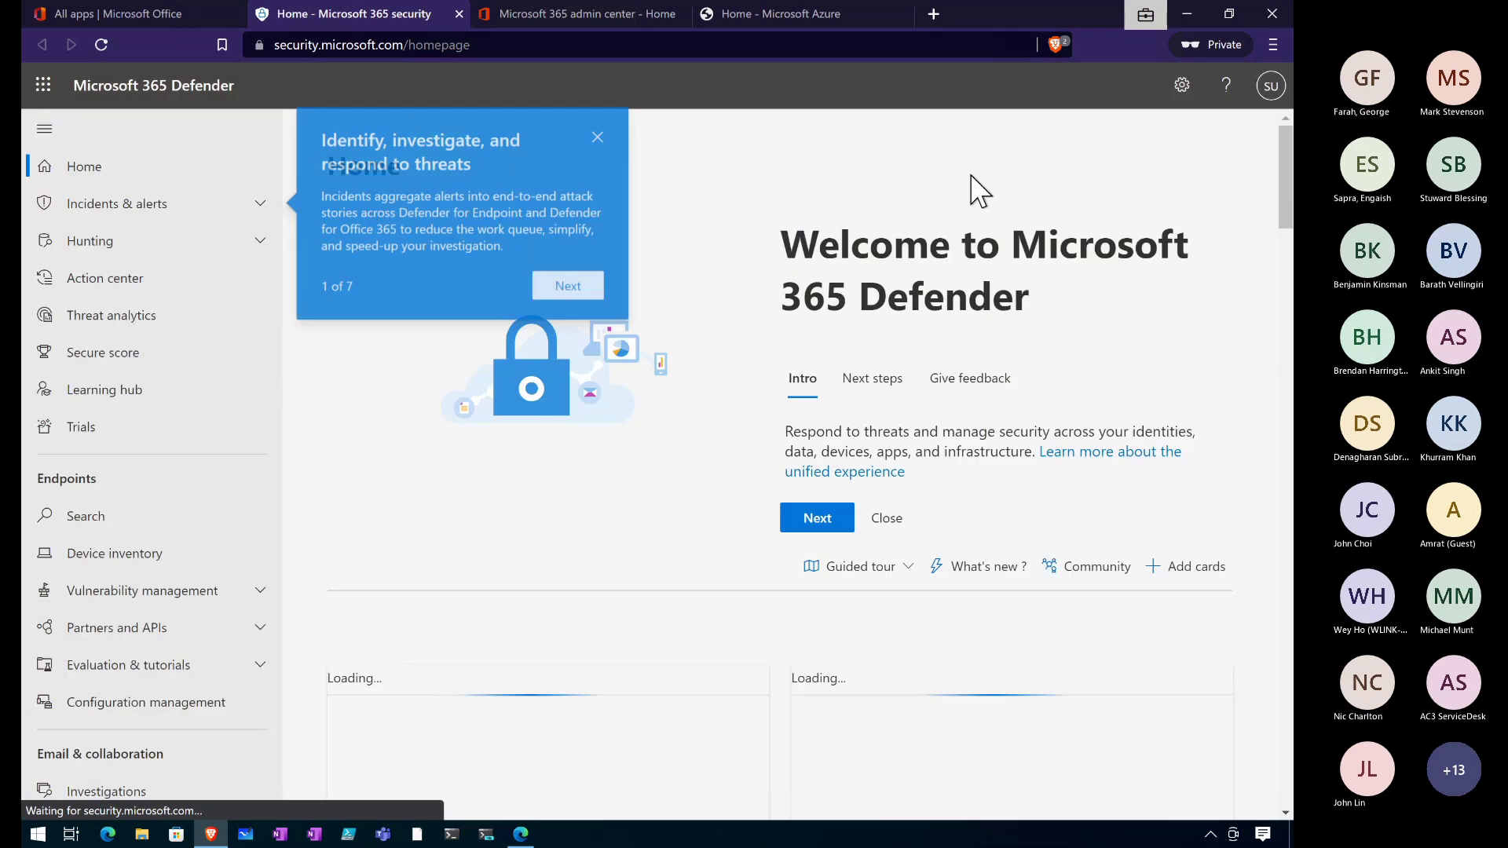
pyautogui.click(602, 123)
pyautogui.scroll(-5, 179, 707)
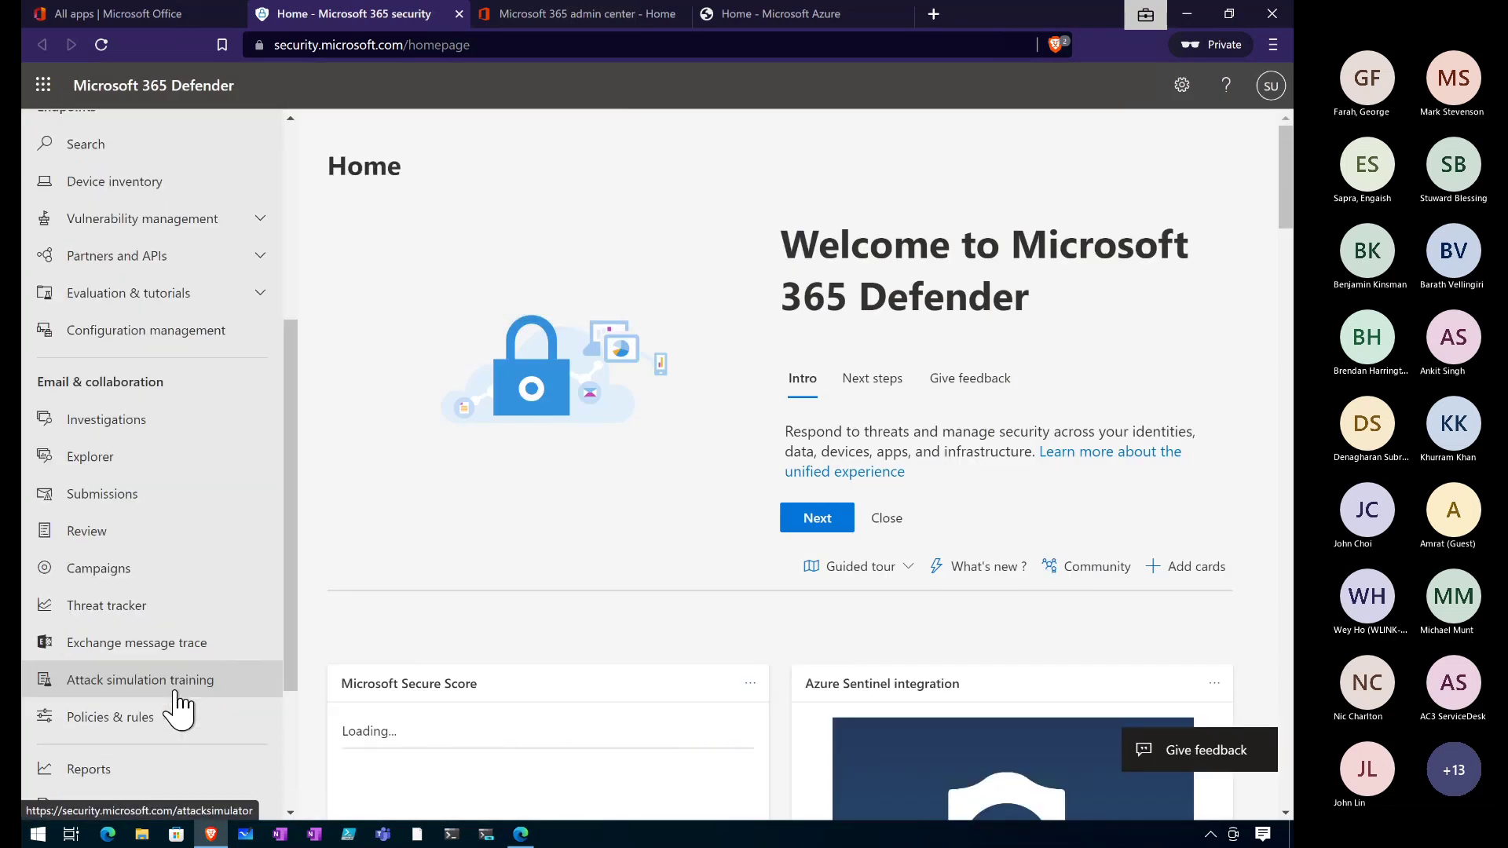
pyautogui.scroll(-3, 179, 707)
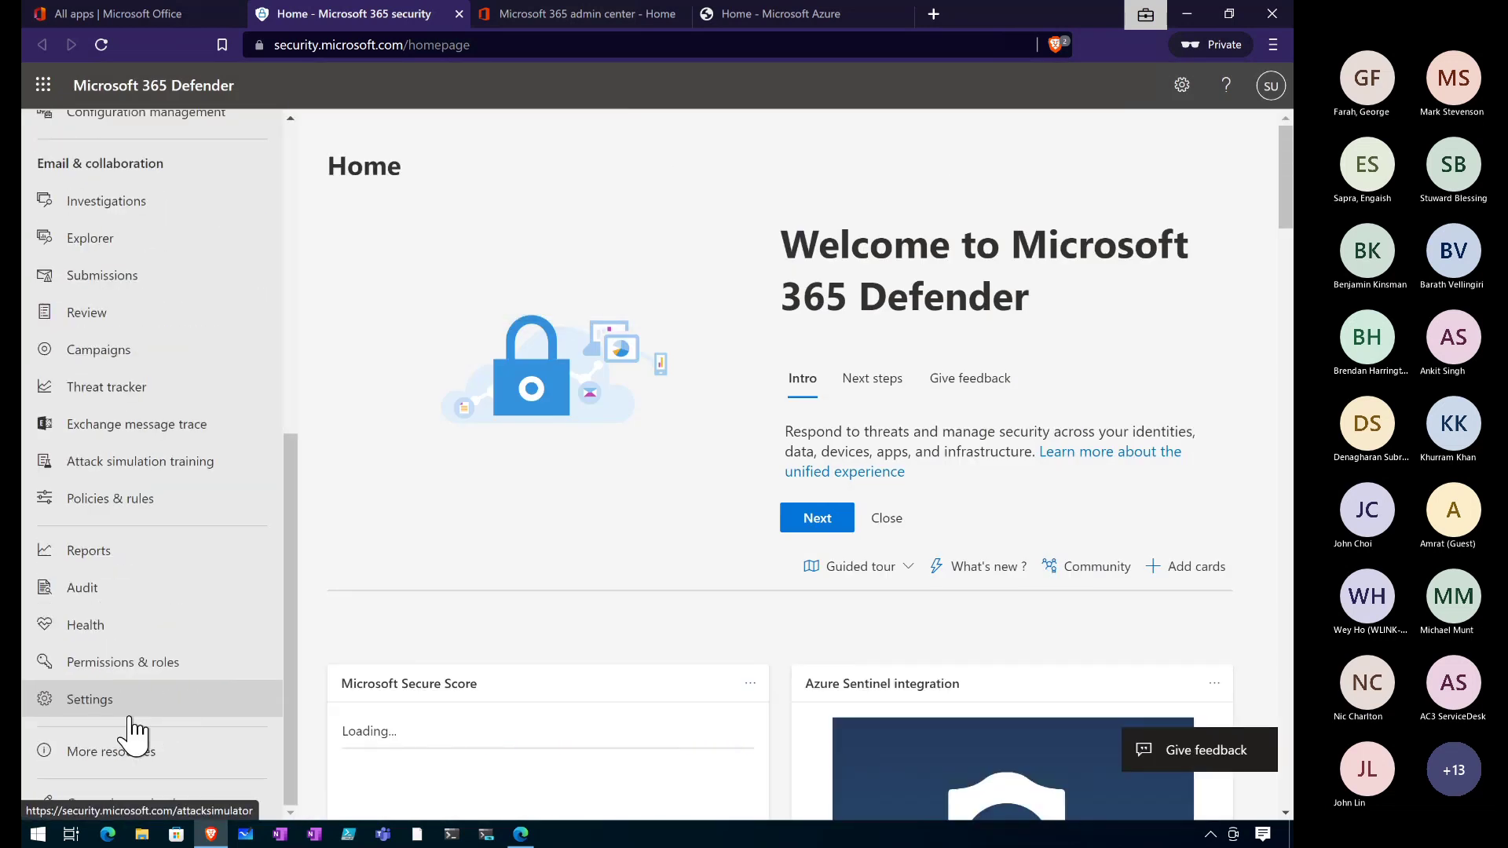
# Go through Policies & rules and Threat policies to the Anti-spam policies list.
pyautogui.click(110, 506)
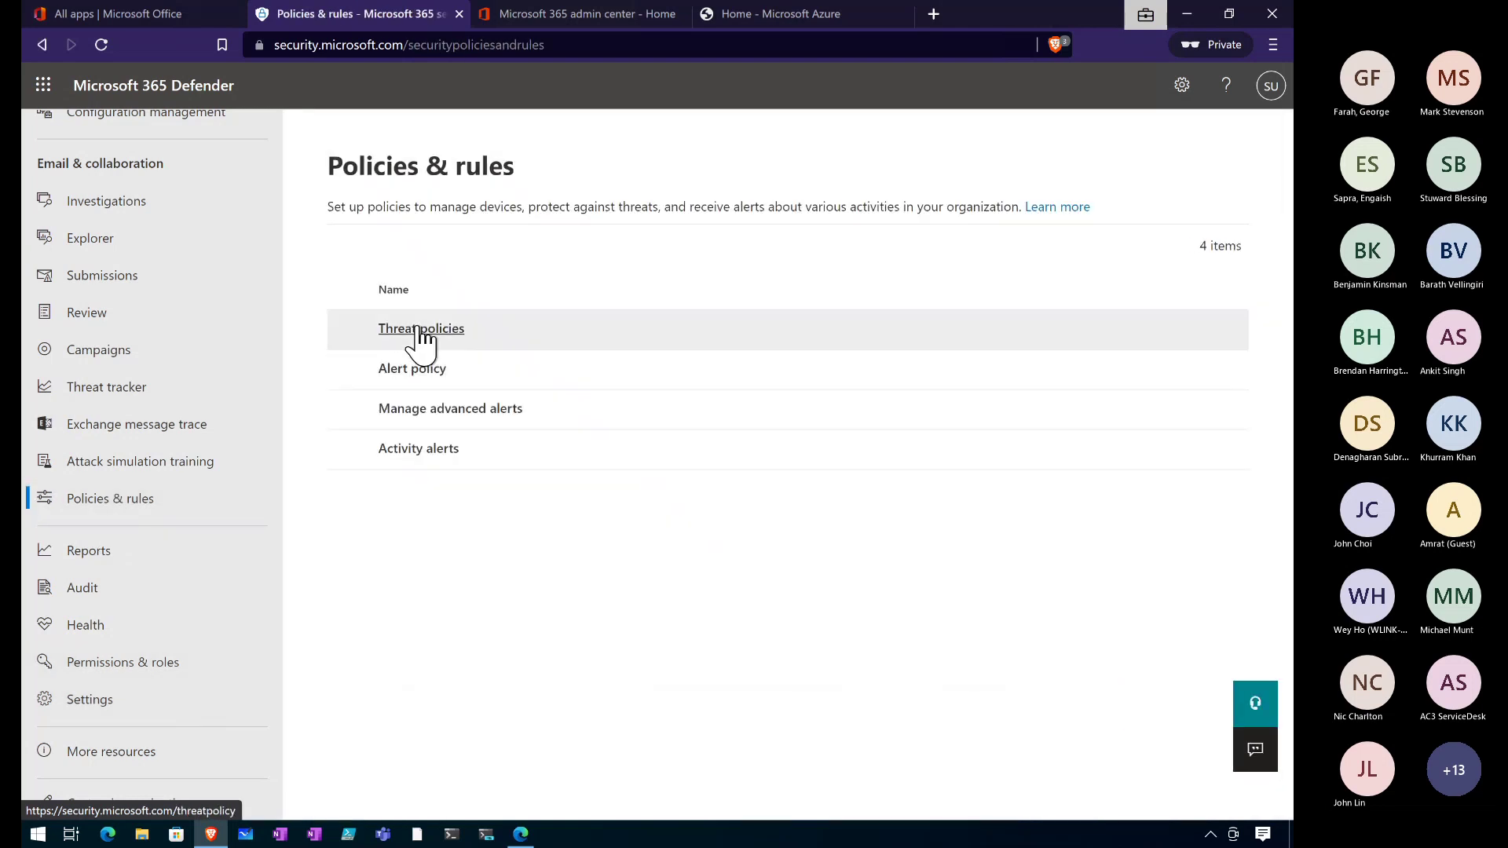
pyautogui.click(420, 338)
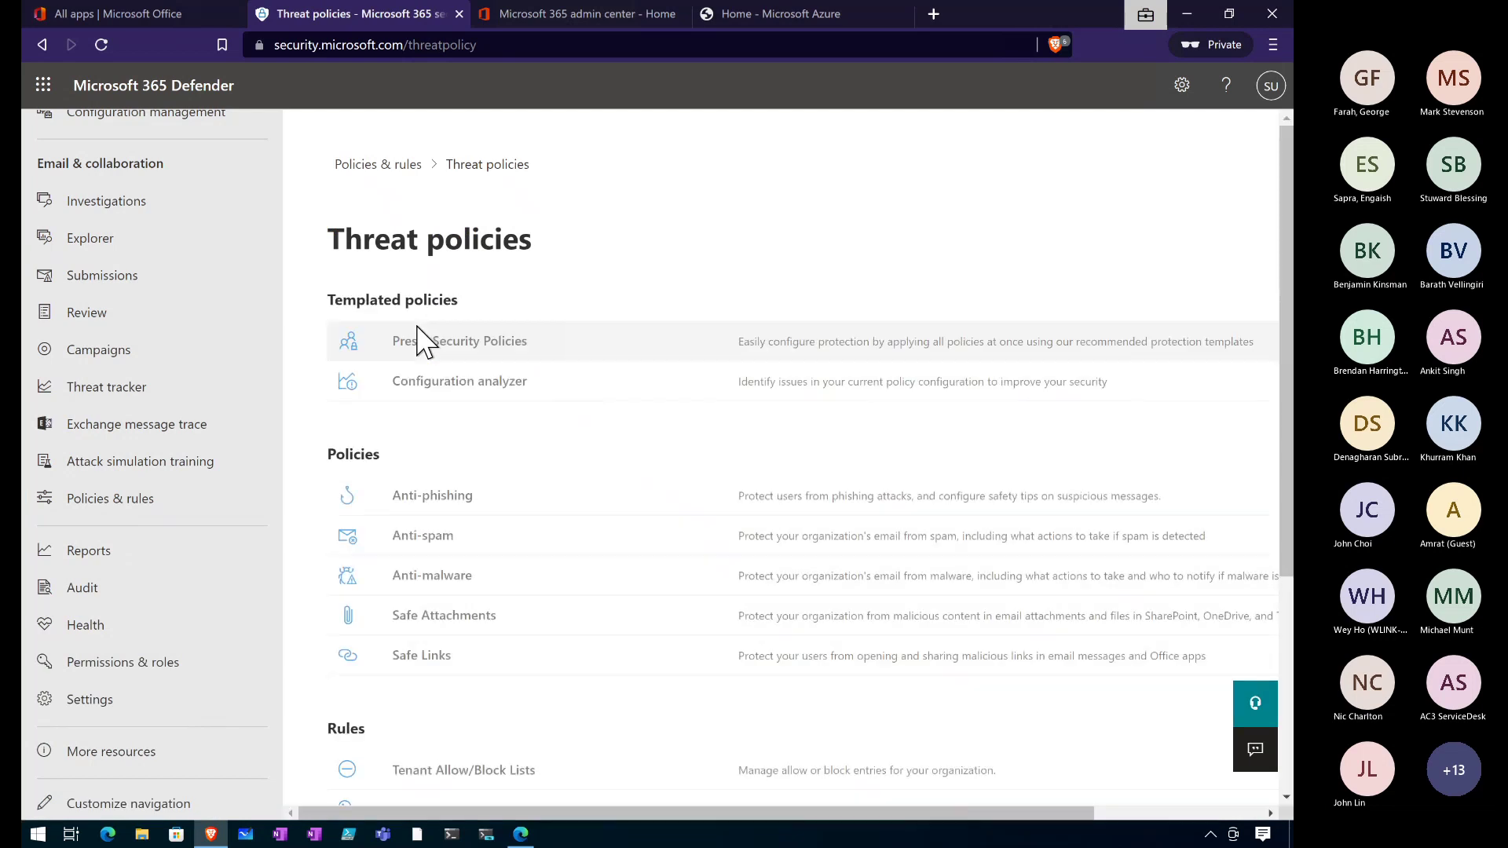
pyautogui.scroll(-2, 528, 726)
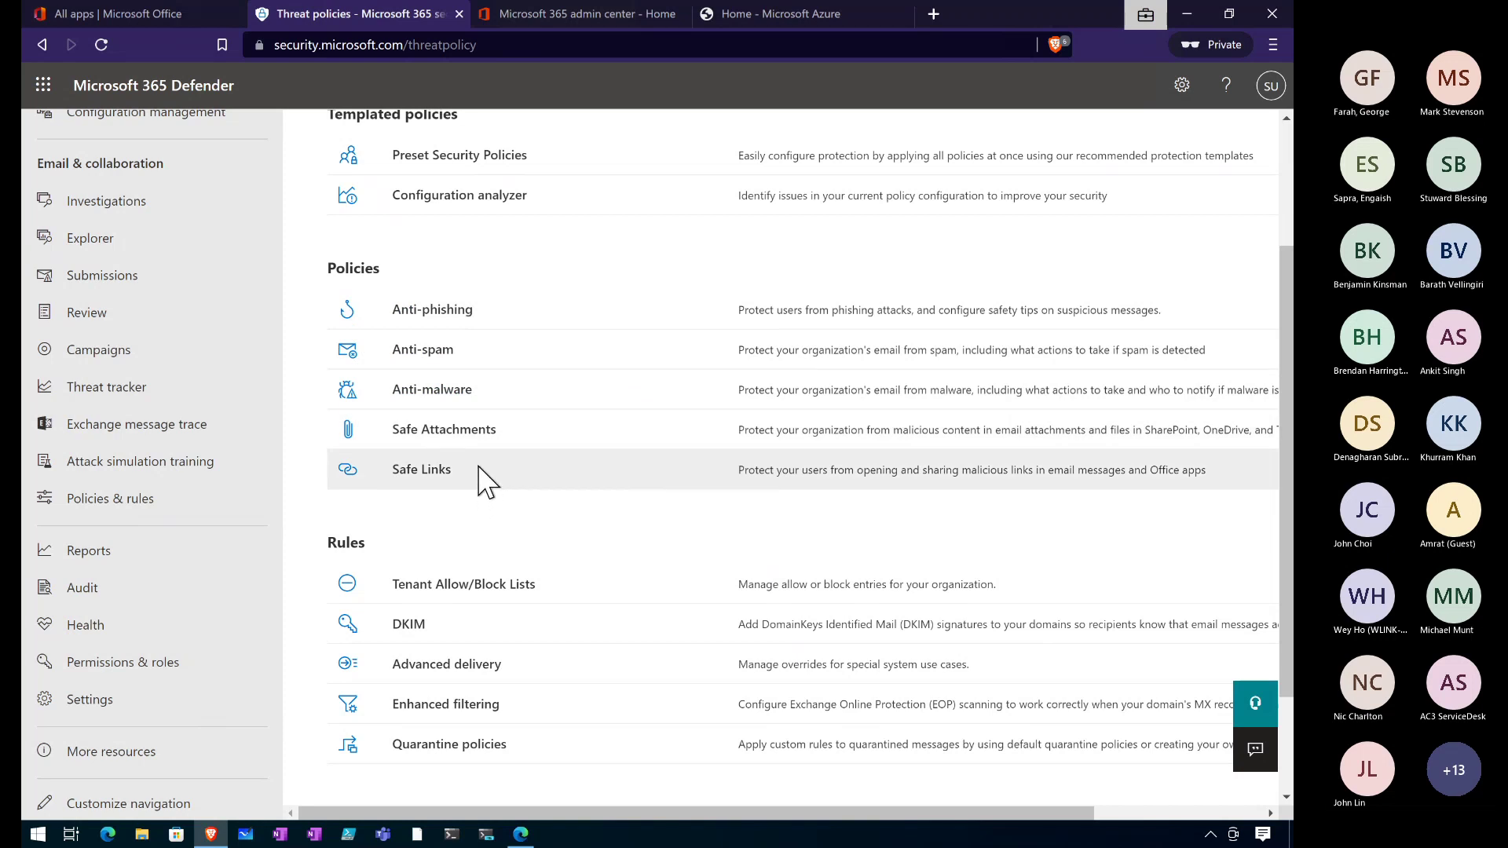
pyautogui.click(437, 355)
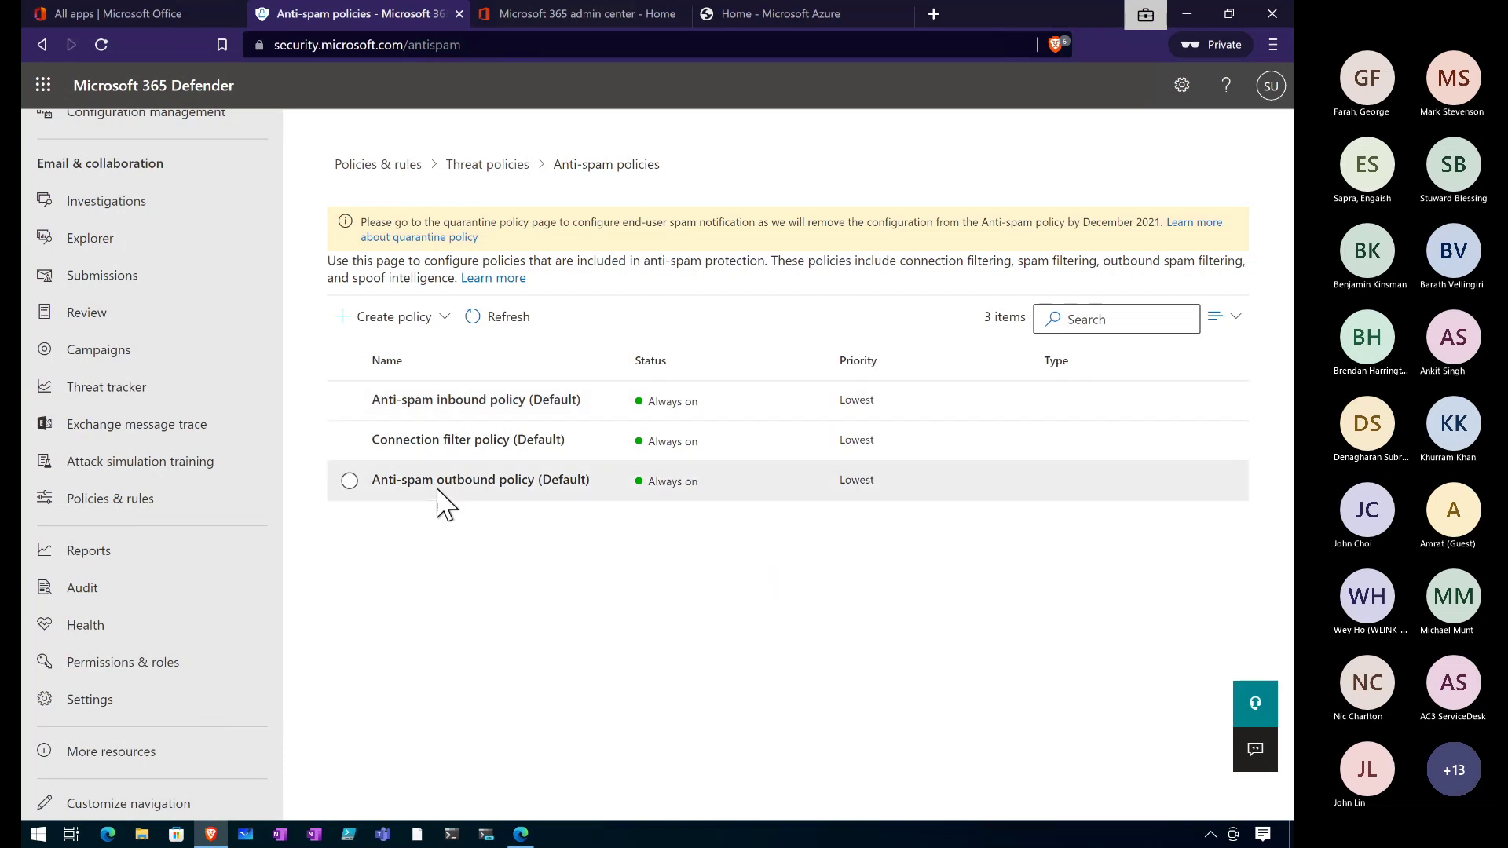
pyautogui.click(431, 399)
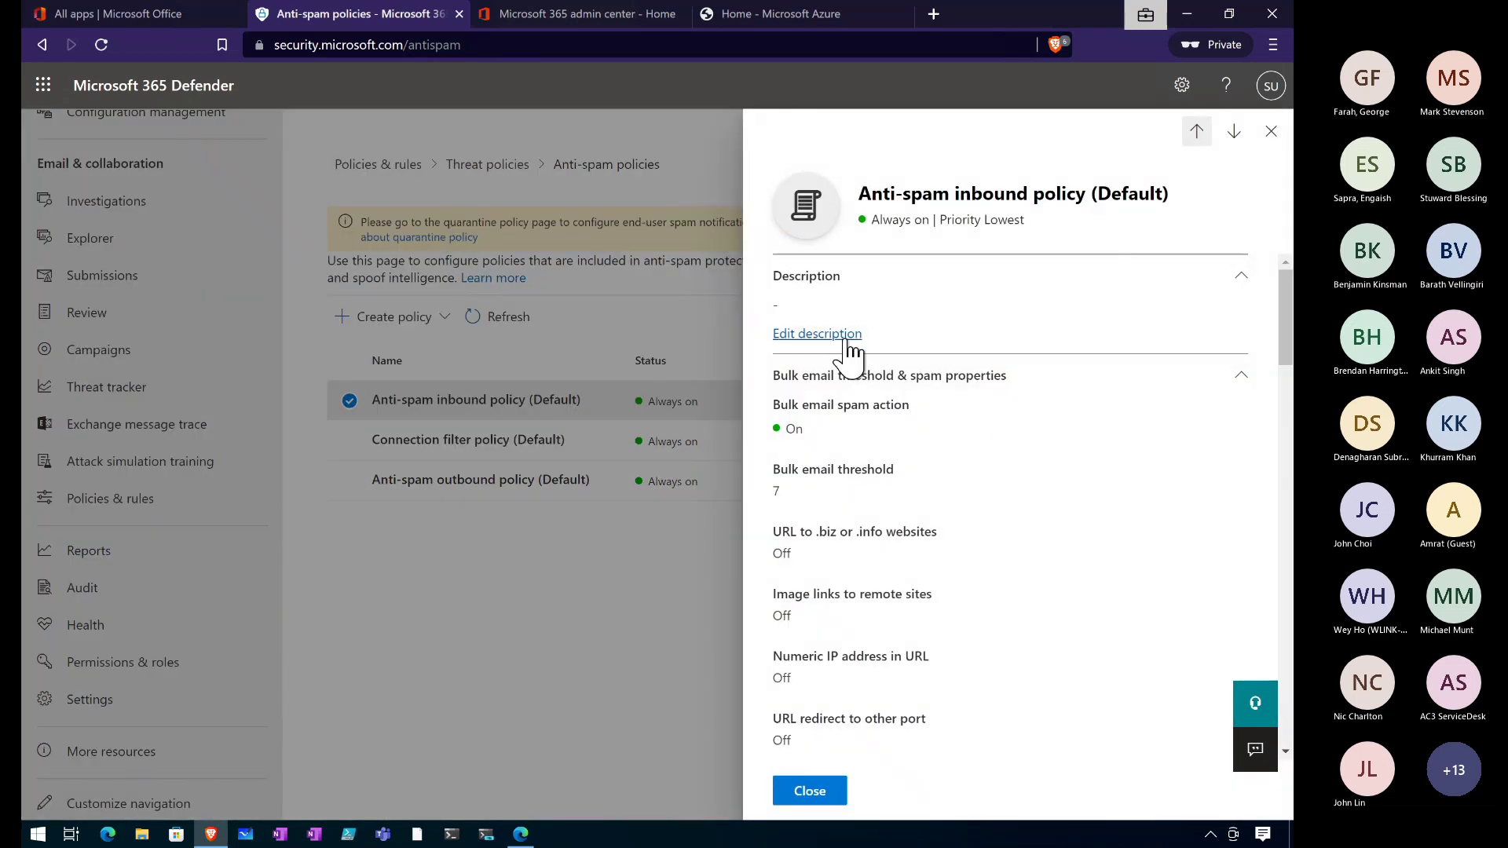
pyautogui.scroll(-10, 879, 562)
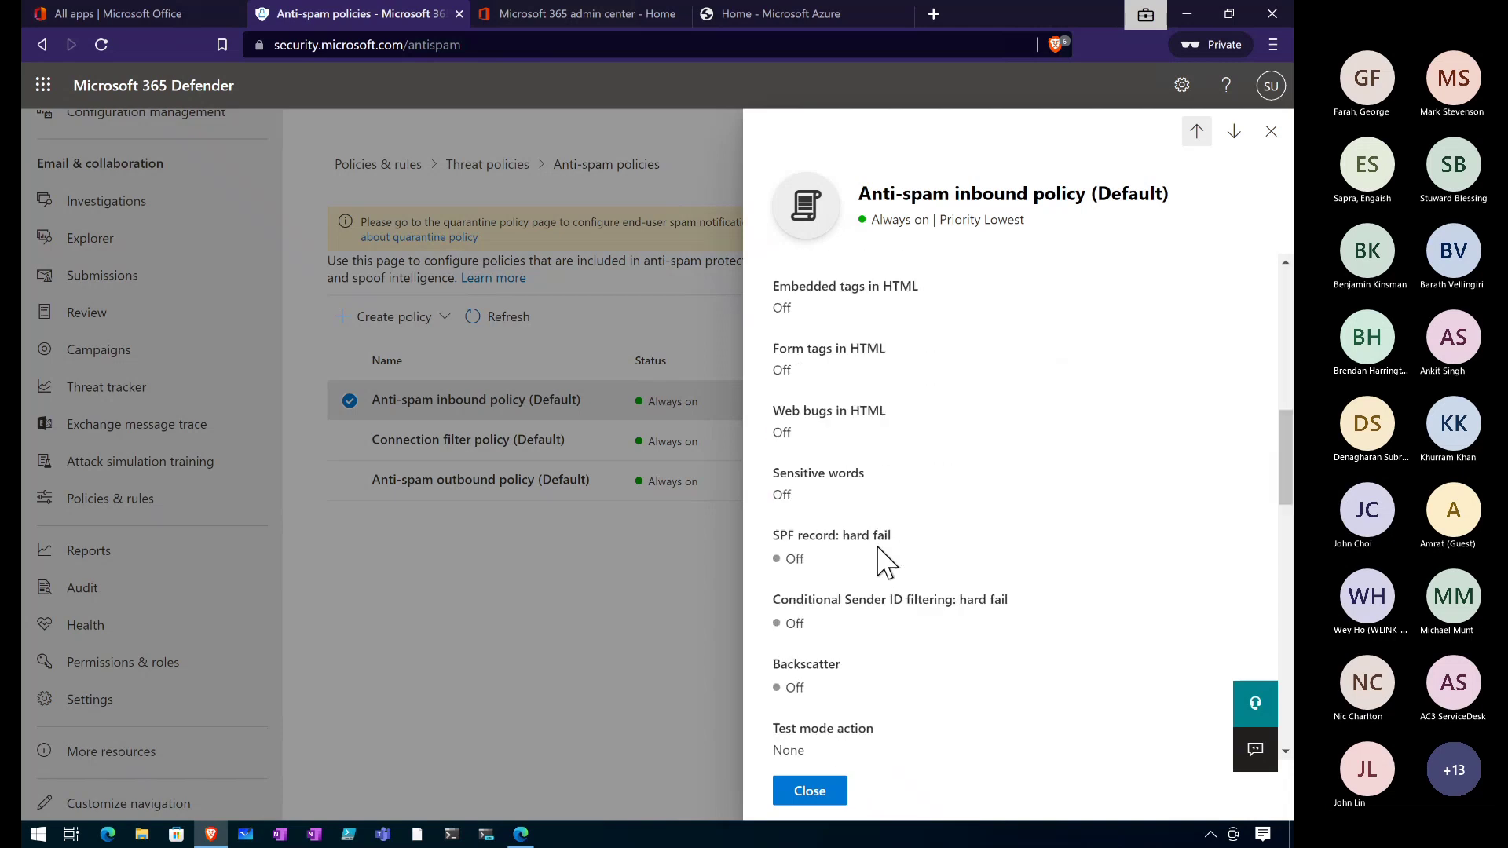
pyautogui.scroll(-10, 881, 562)
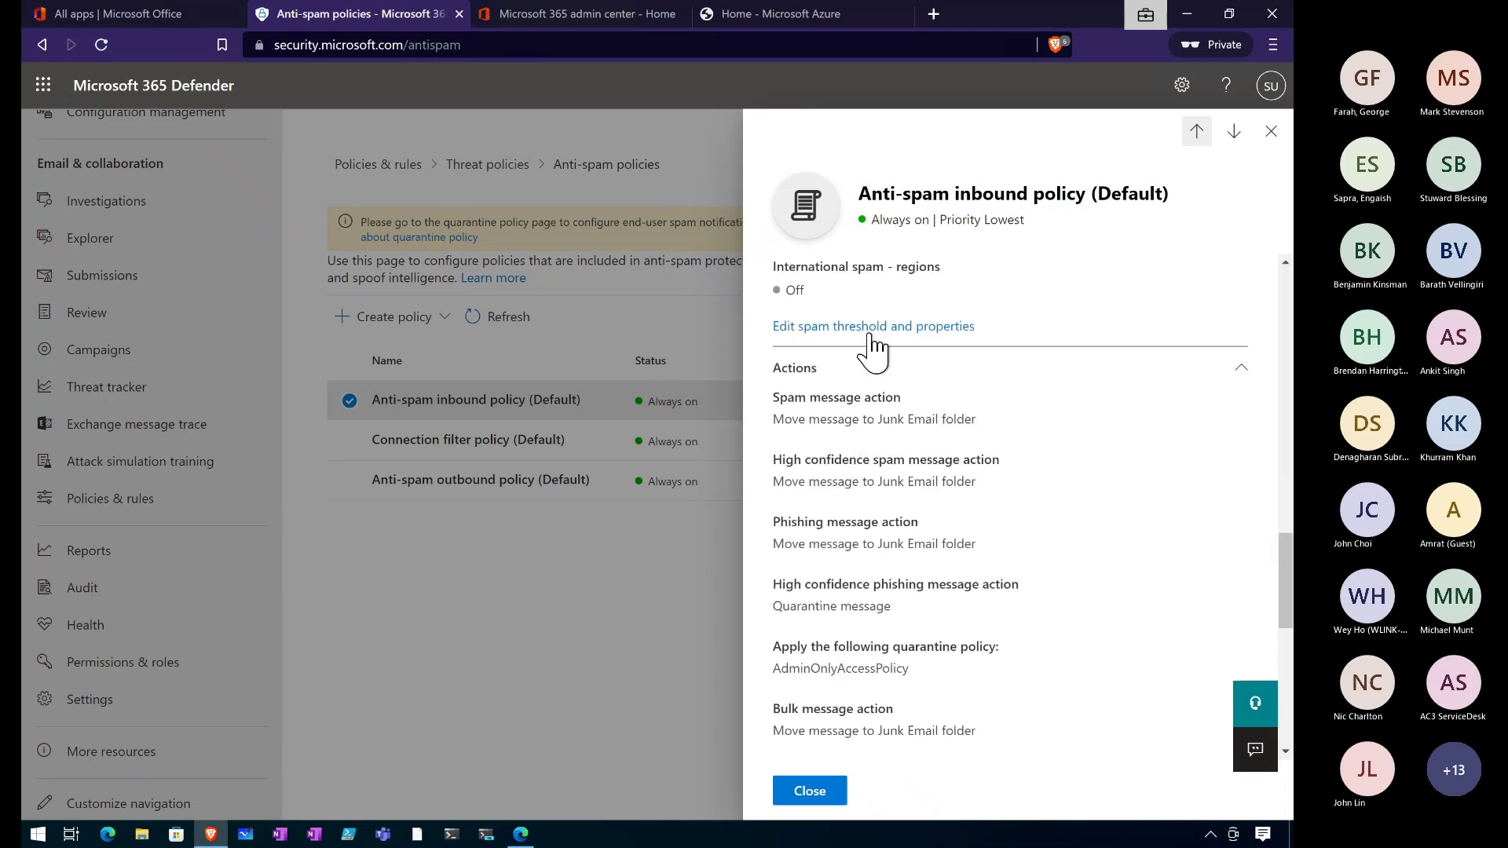
pyautogui.click(870, 327)
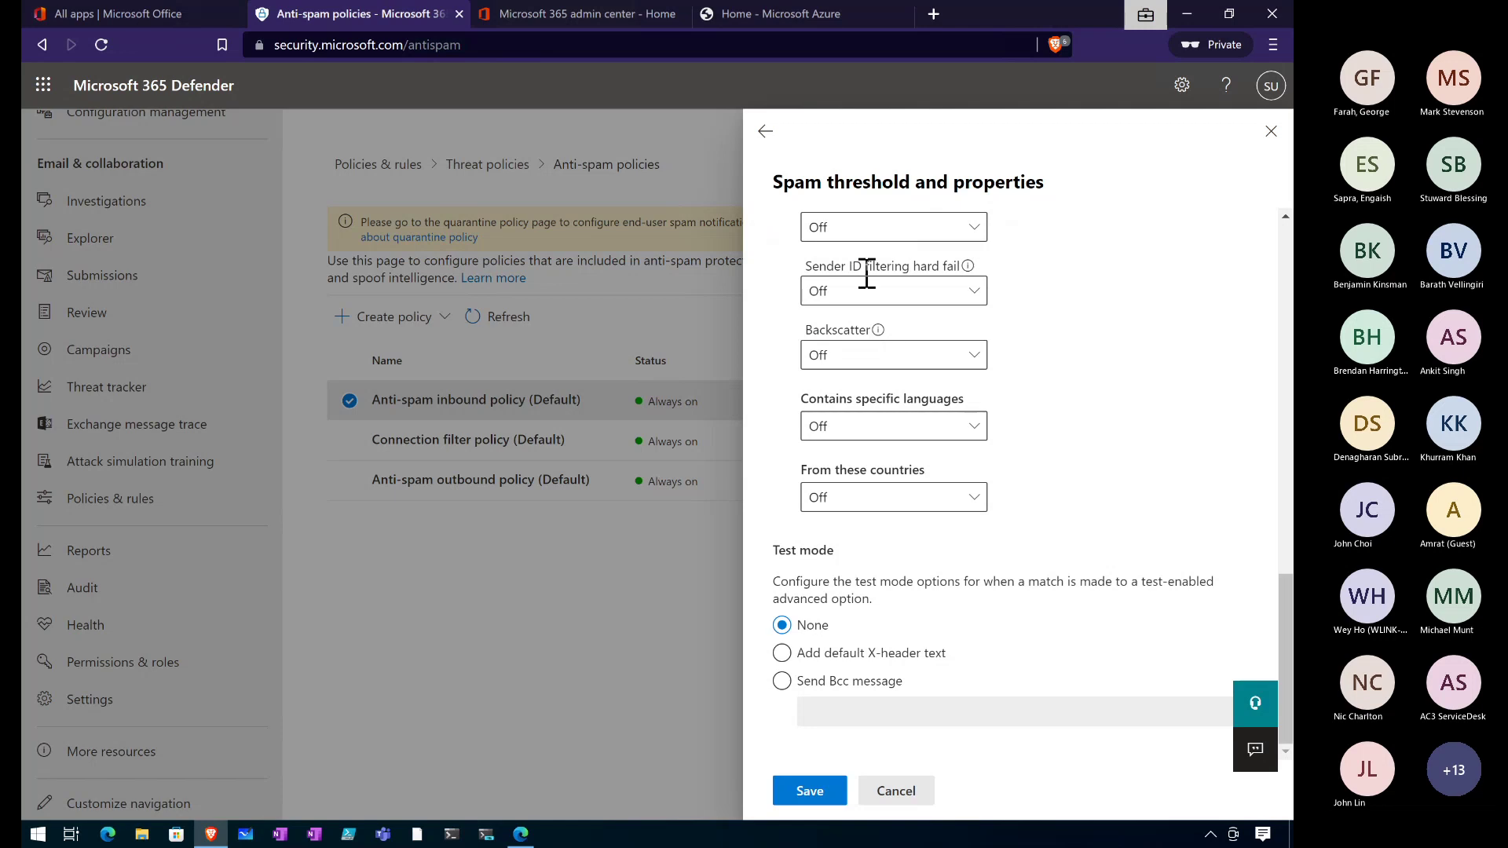
pyautogui.scroll(10, 911, 338)
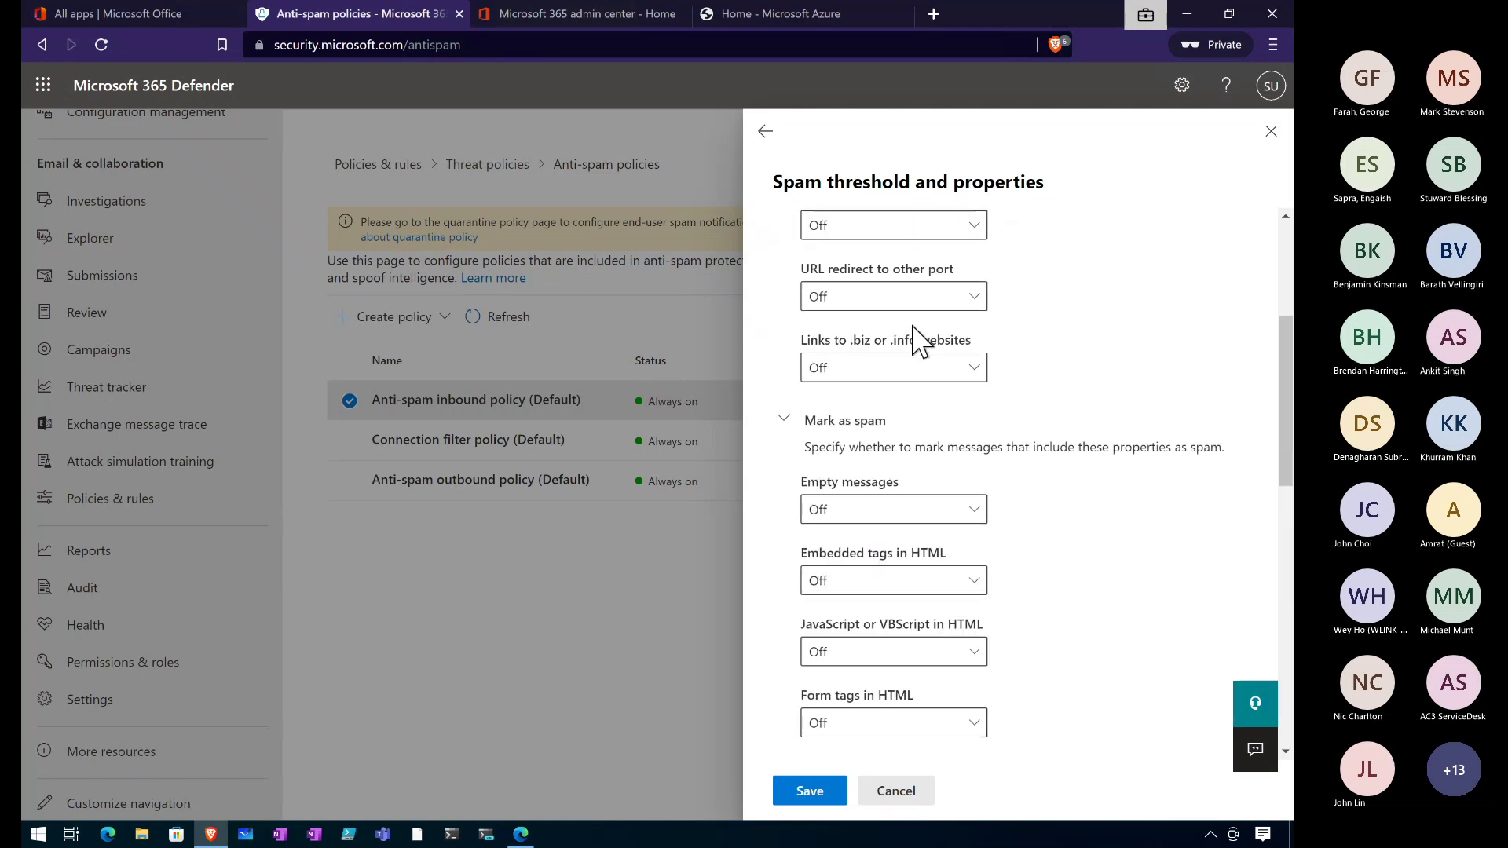
pyautogui.scroll(4, 920, 343)
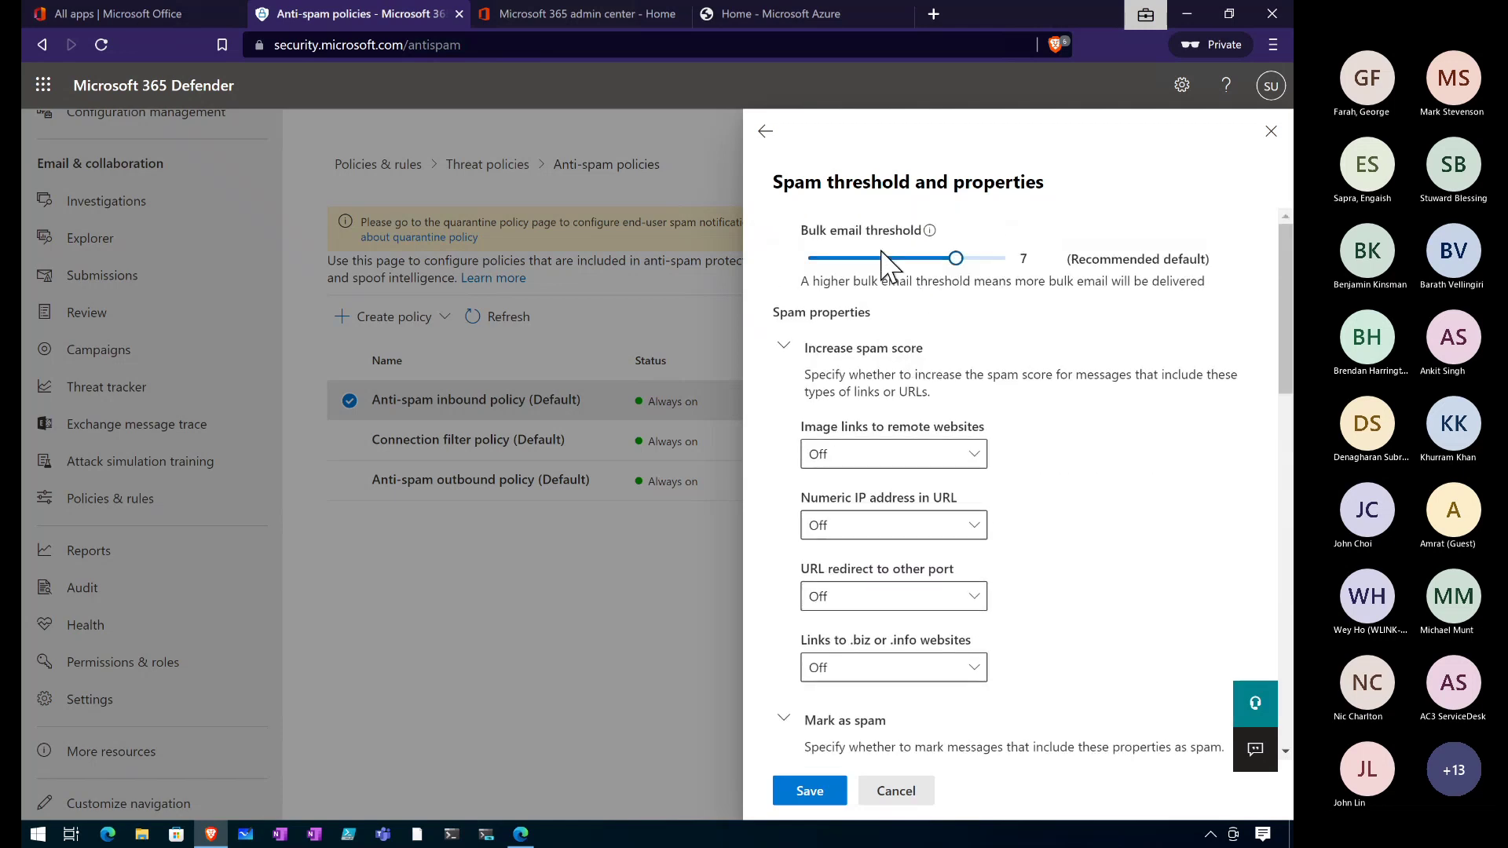
pyautogui.scroll(-2, 987, 416)
pyautogui.scroll(-10, 990, 420)
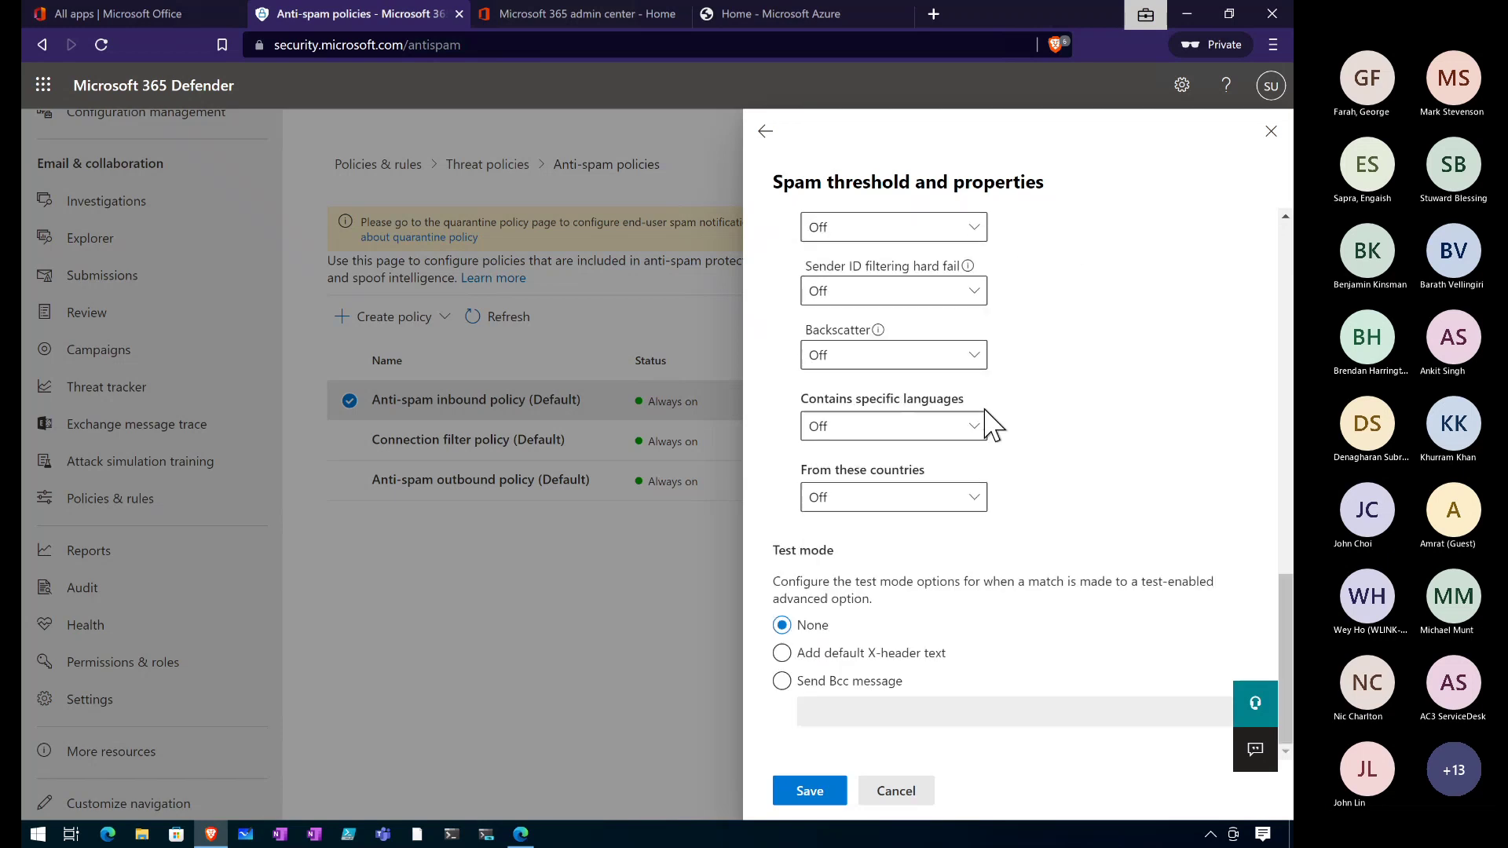
pyautogui.click(881, 788)
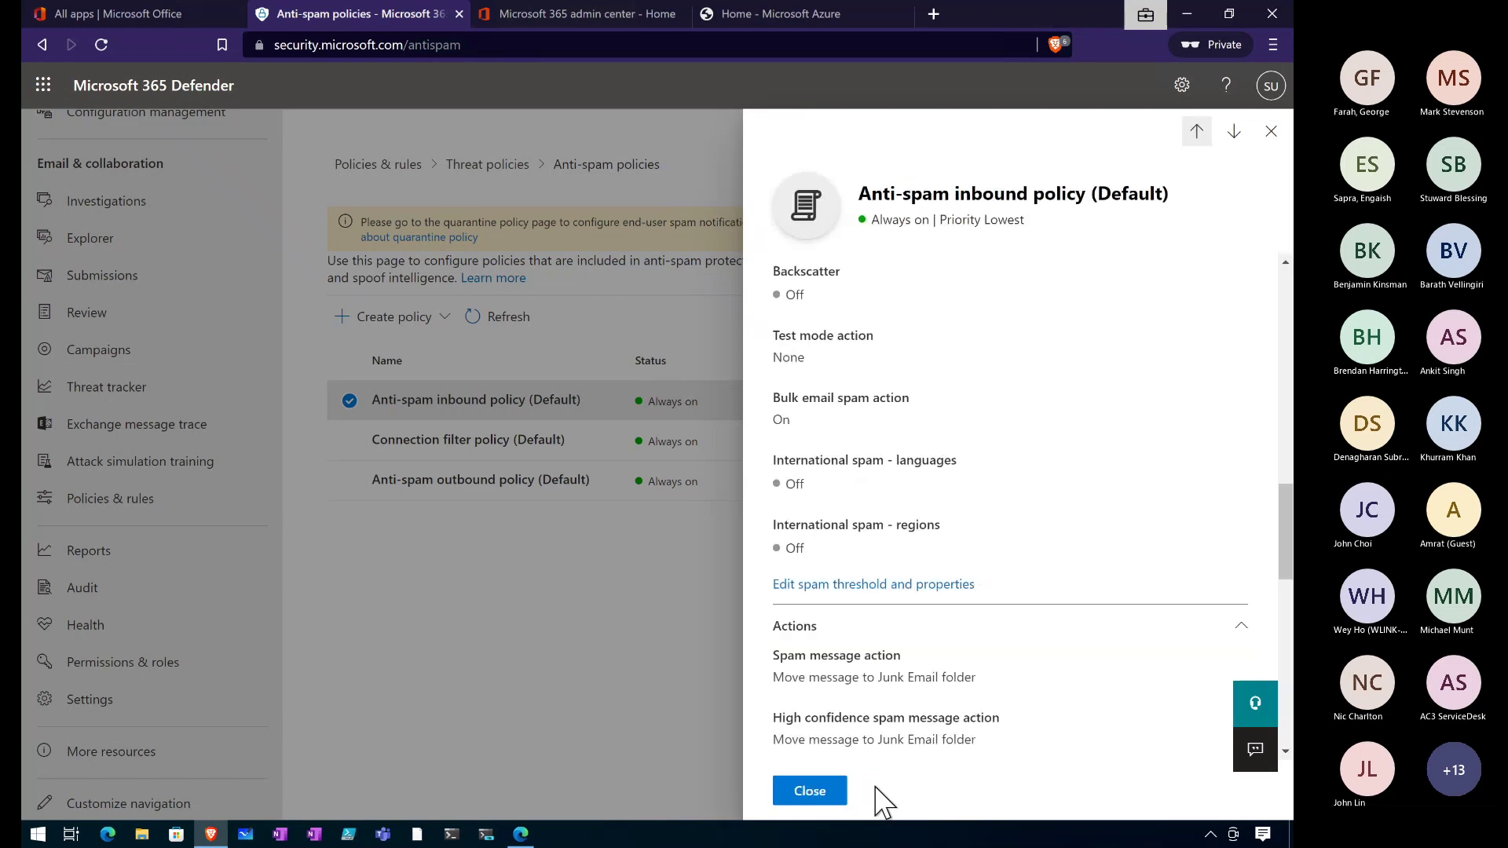
pyautogui.scroll(-10, 881, 585)
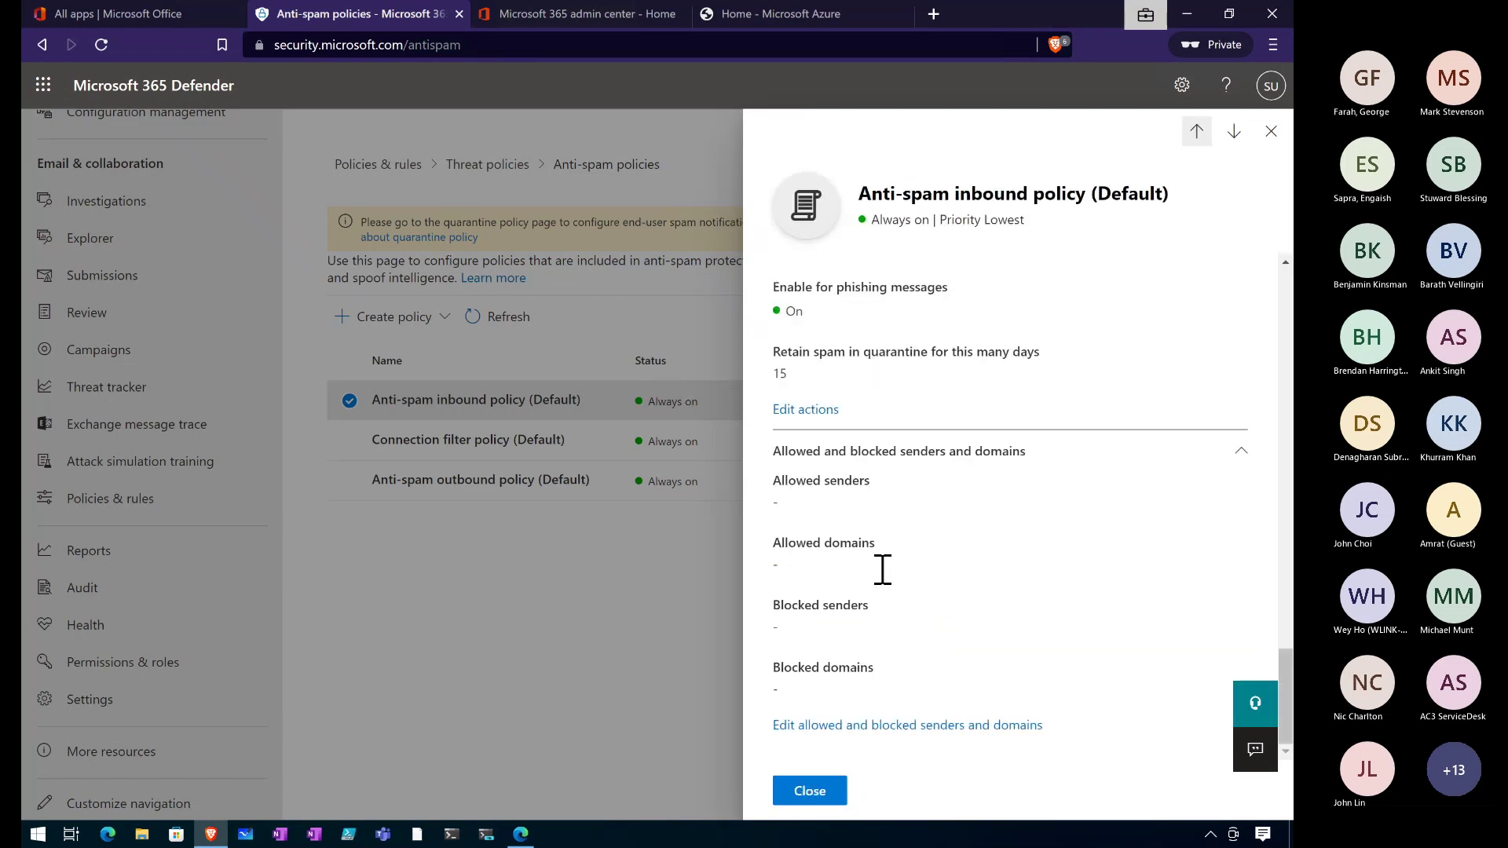
pyautogui.click(440, 401)
pyautogui.click(457, 483)
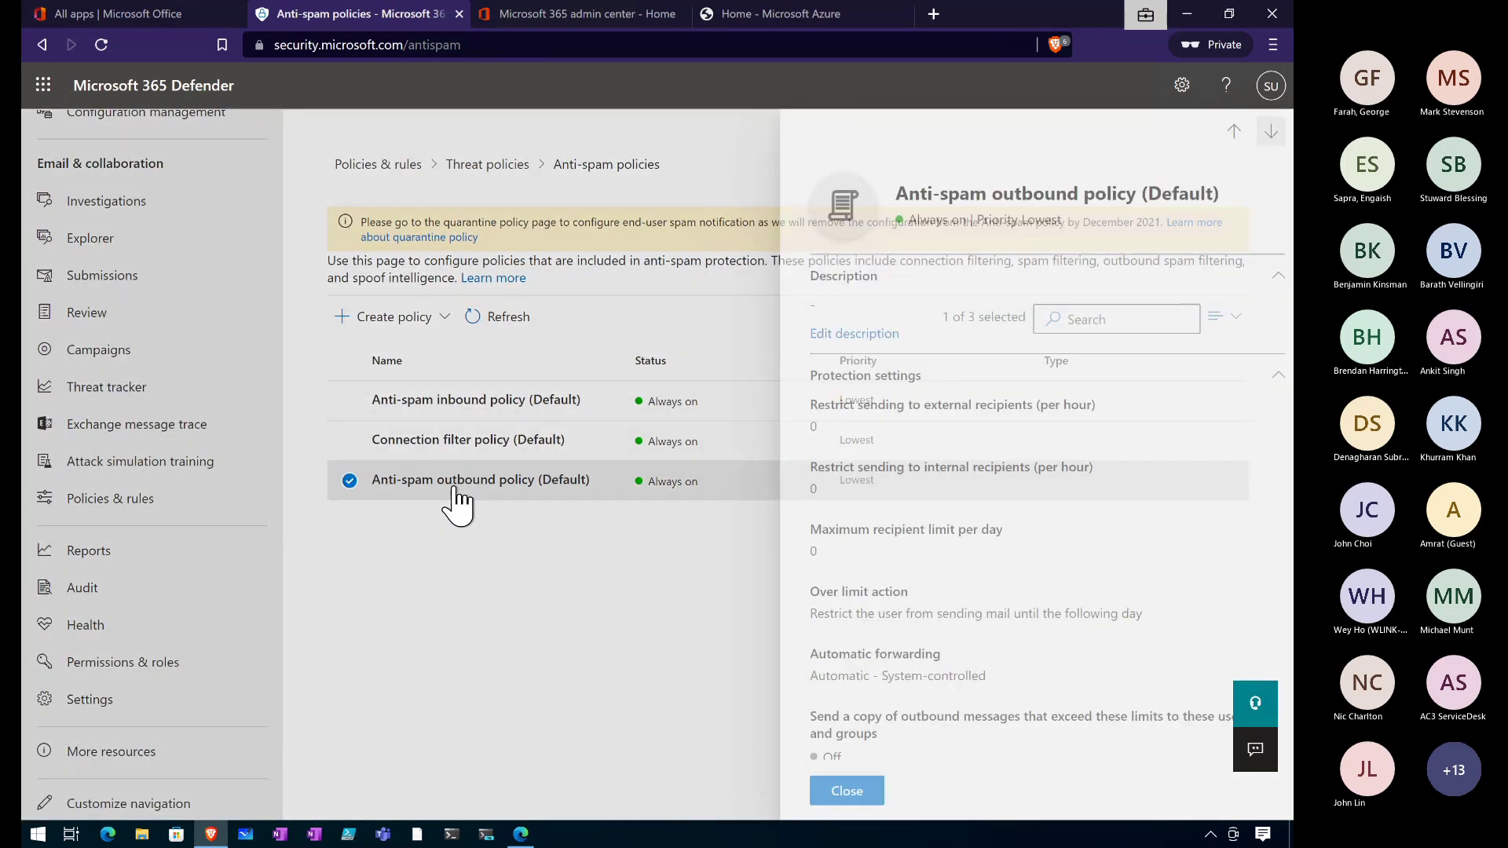
pyautogui.scroll(-3, 895, 609)
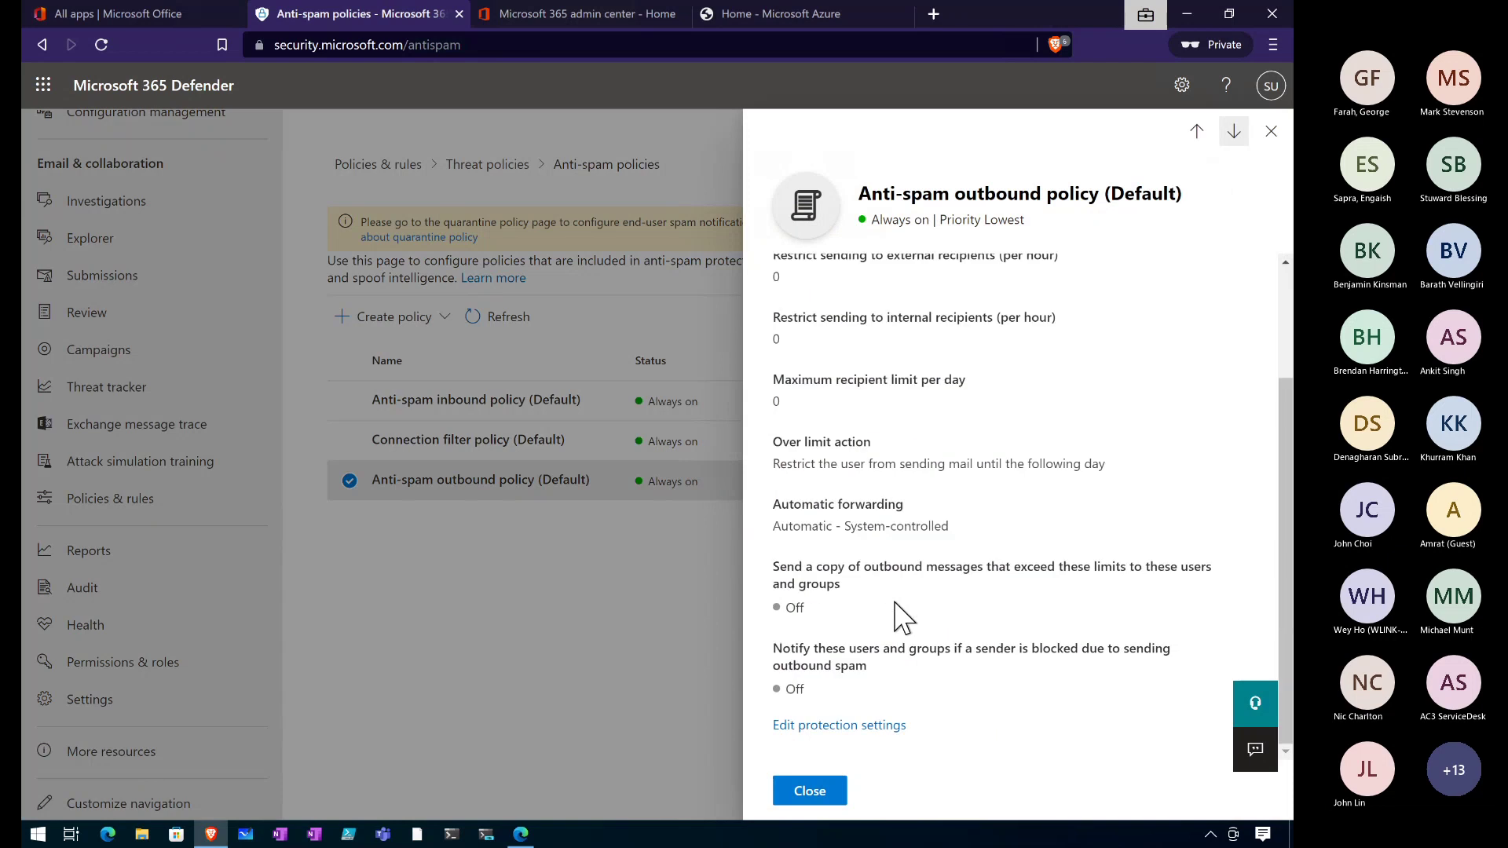
pyautogui.click(831, 738)
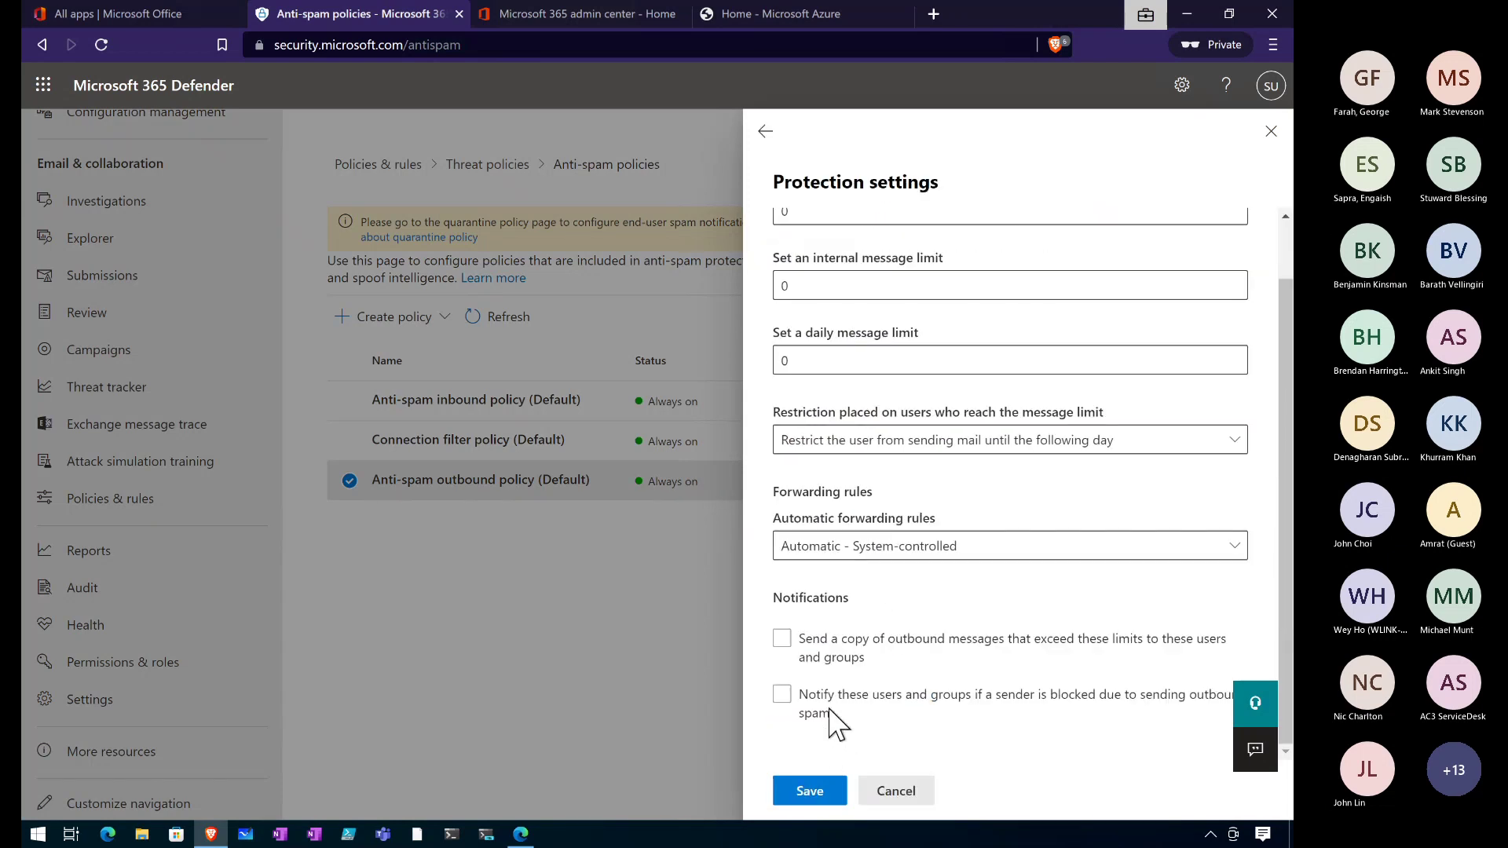
pyautogui.scroll(1, 883, 597)
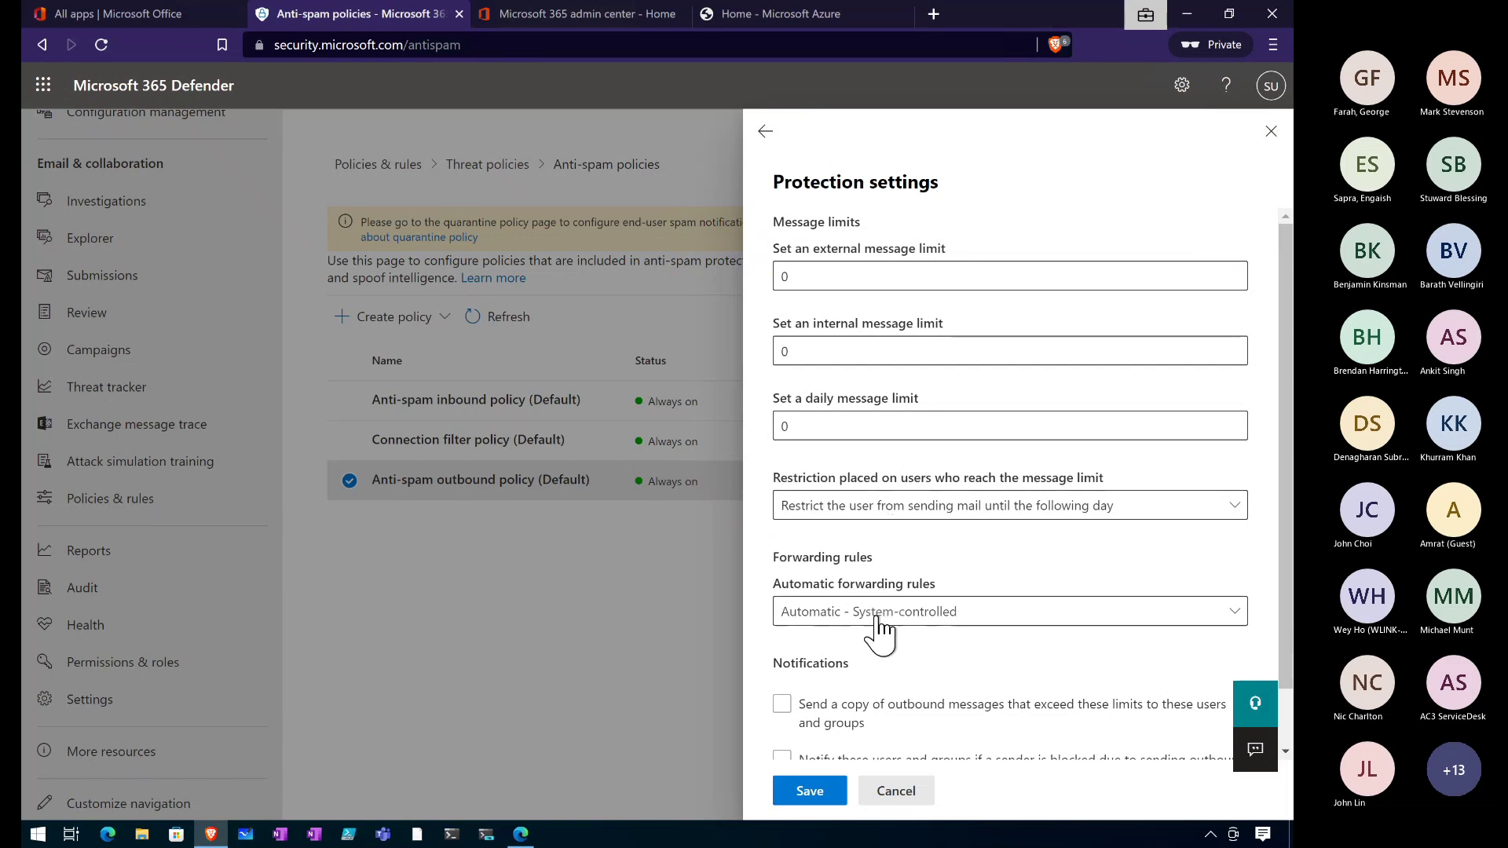
pyautogui.scroll(-1, 879, 631)
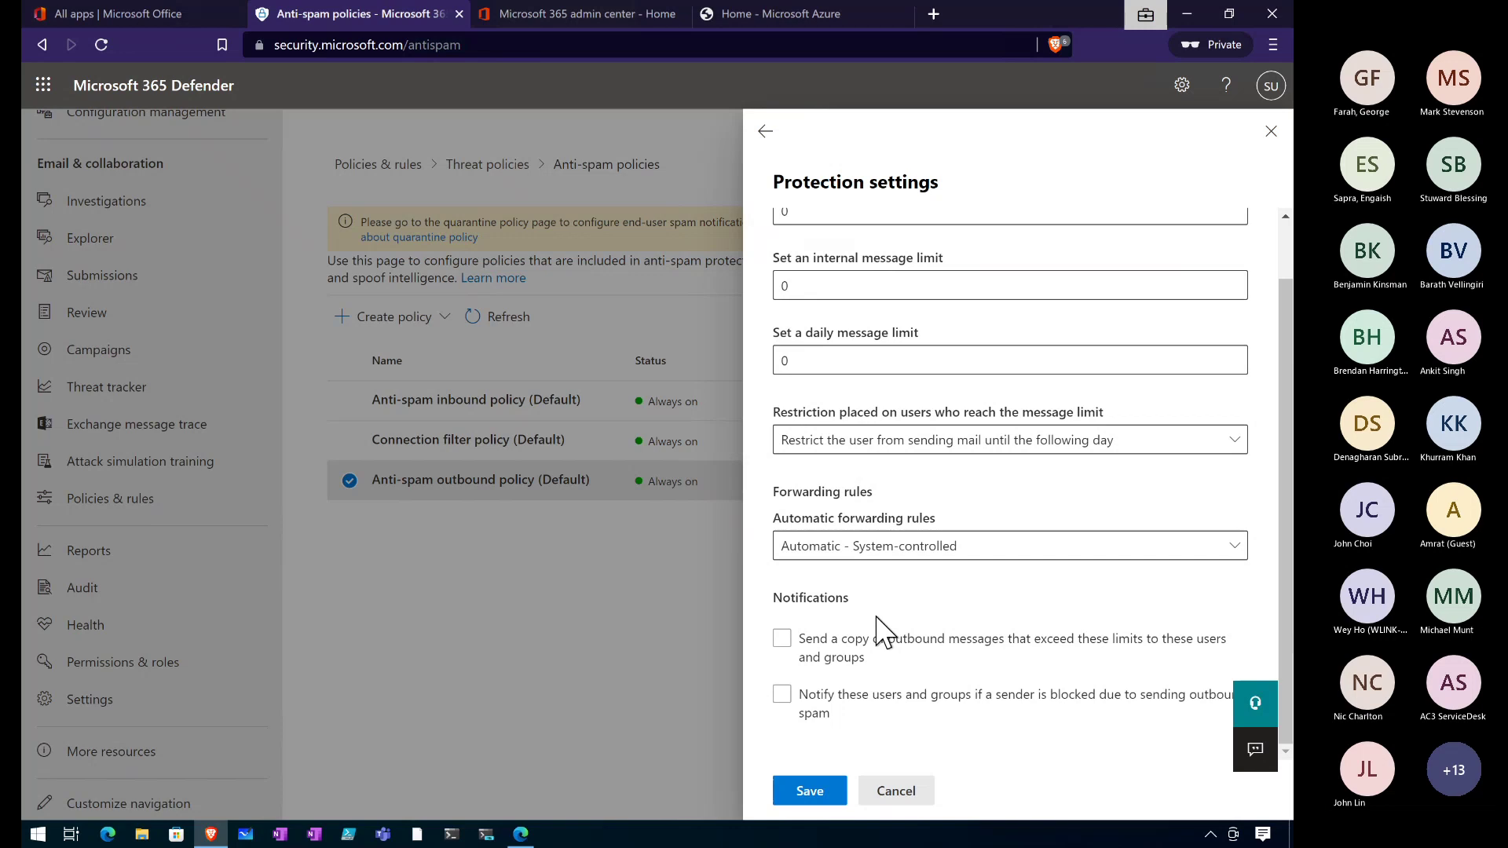
pyautogui.scroll(1, 880, 631)
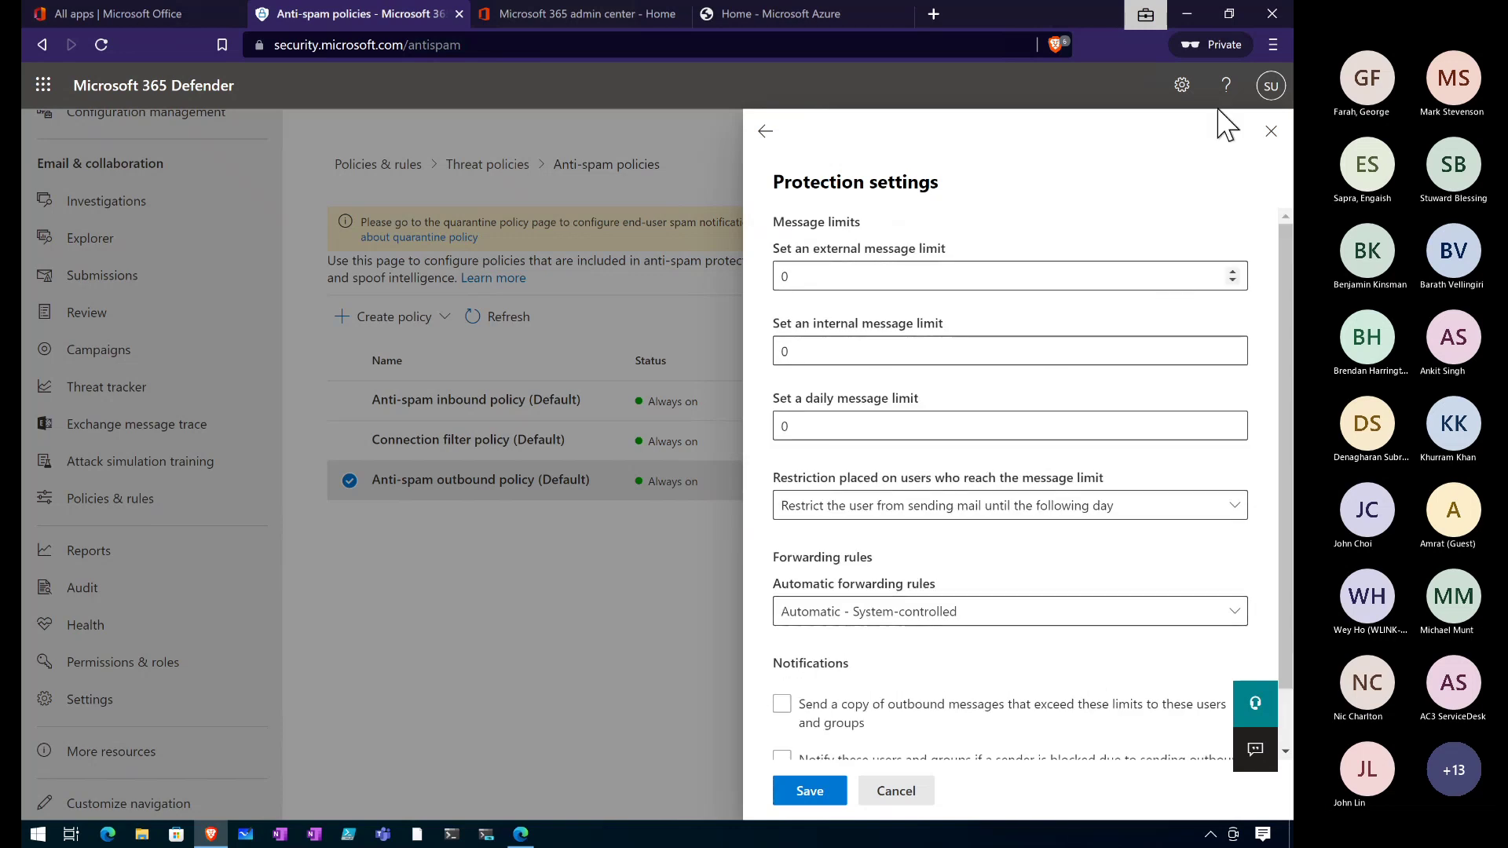
pyautogui.click(1270, 131)
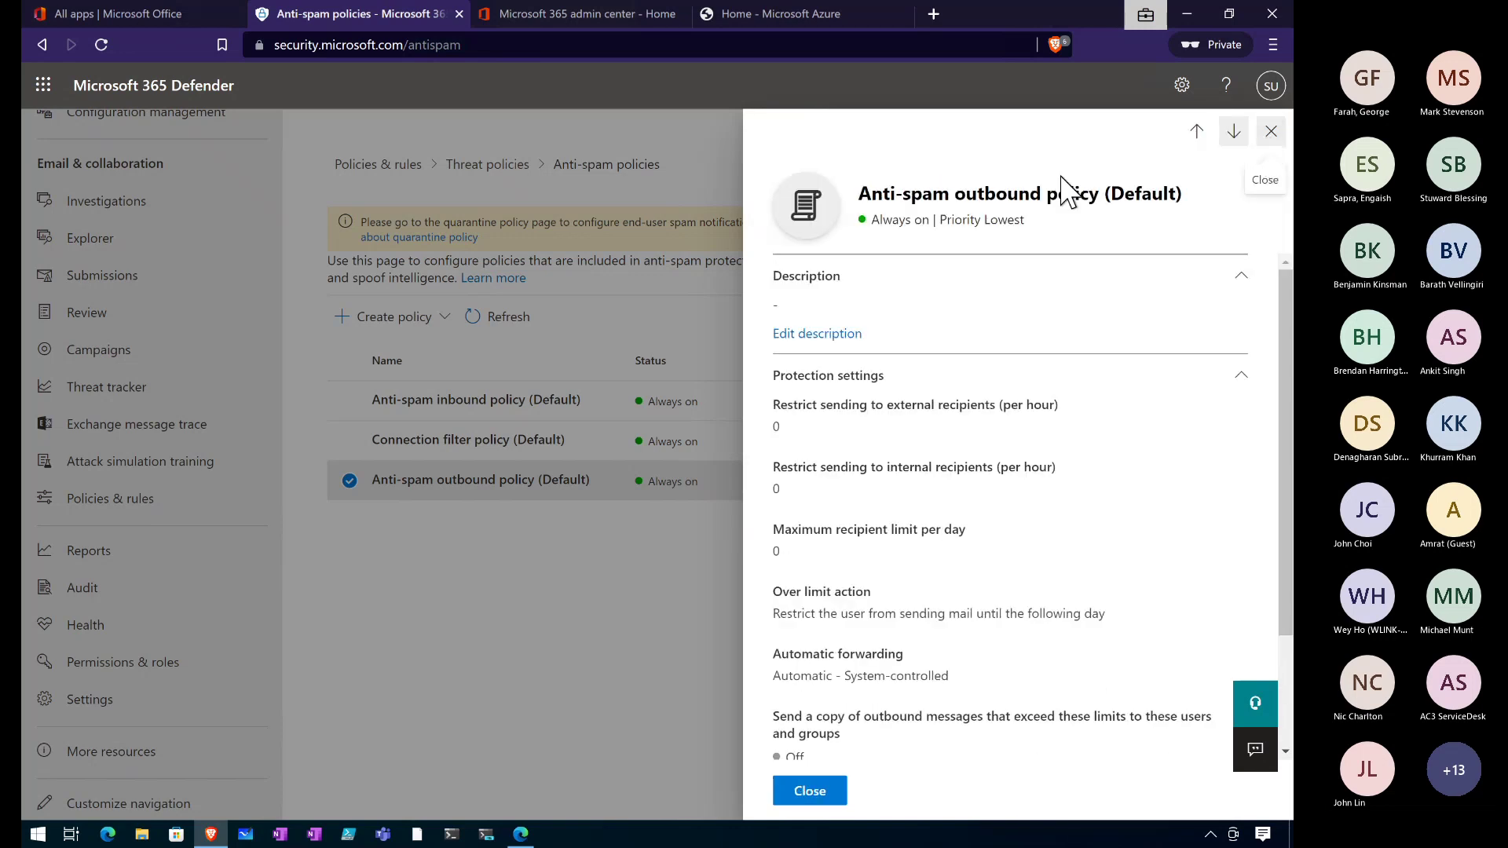
pyautogui.click(1271, 131)
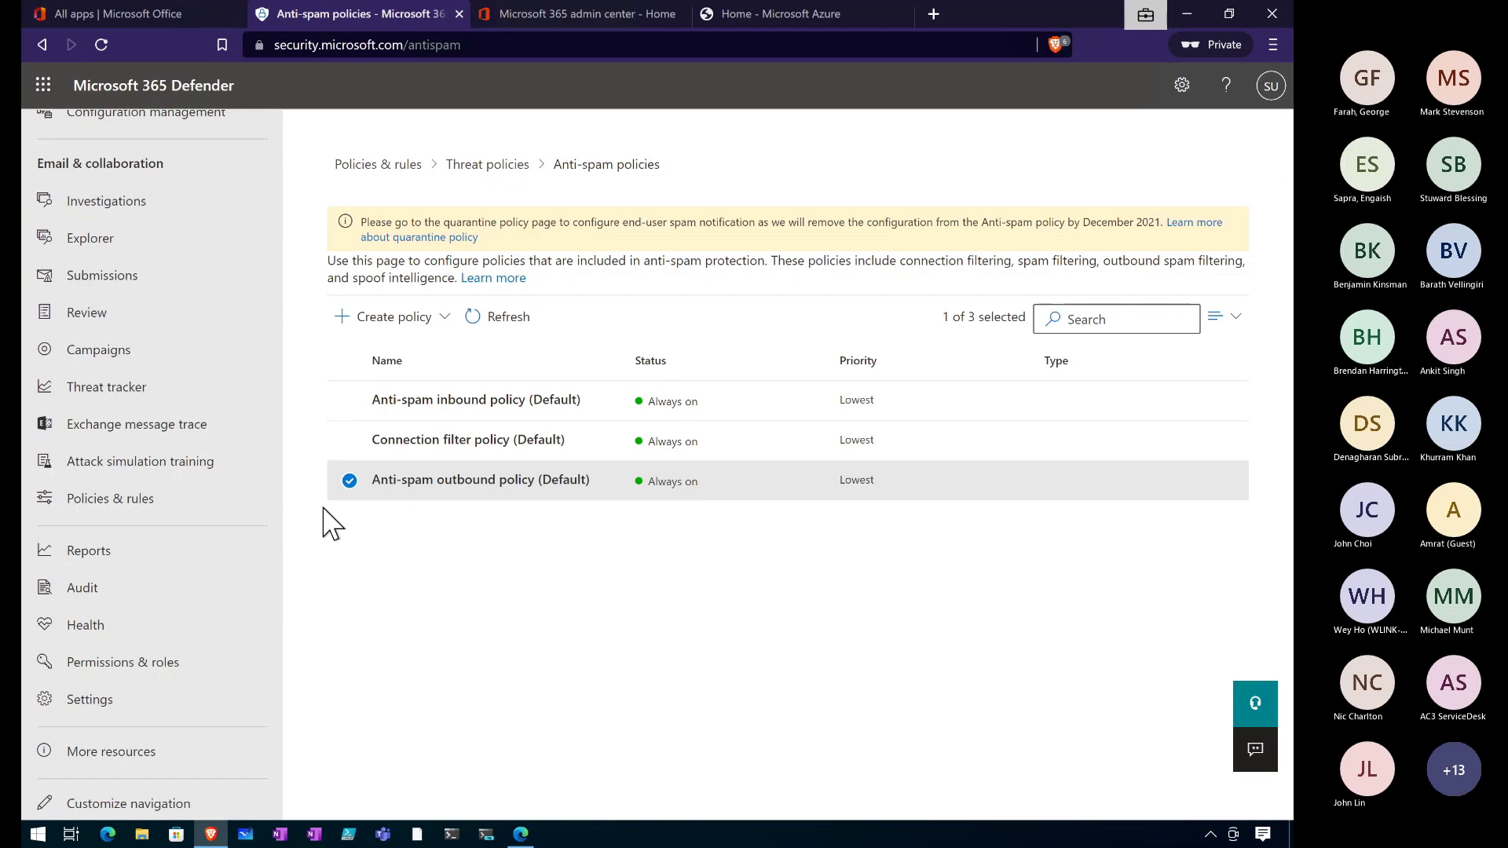
# Try turning on the connection filter safe list, cancel it, and return to Threat policies.
pyautogui.click(350, 482)
pyautogui.click(416, 442)
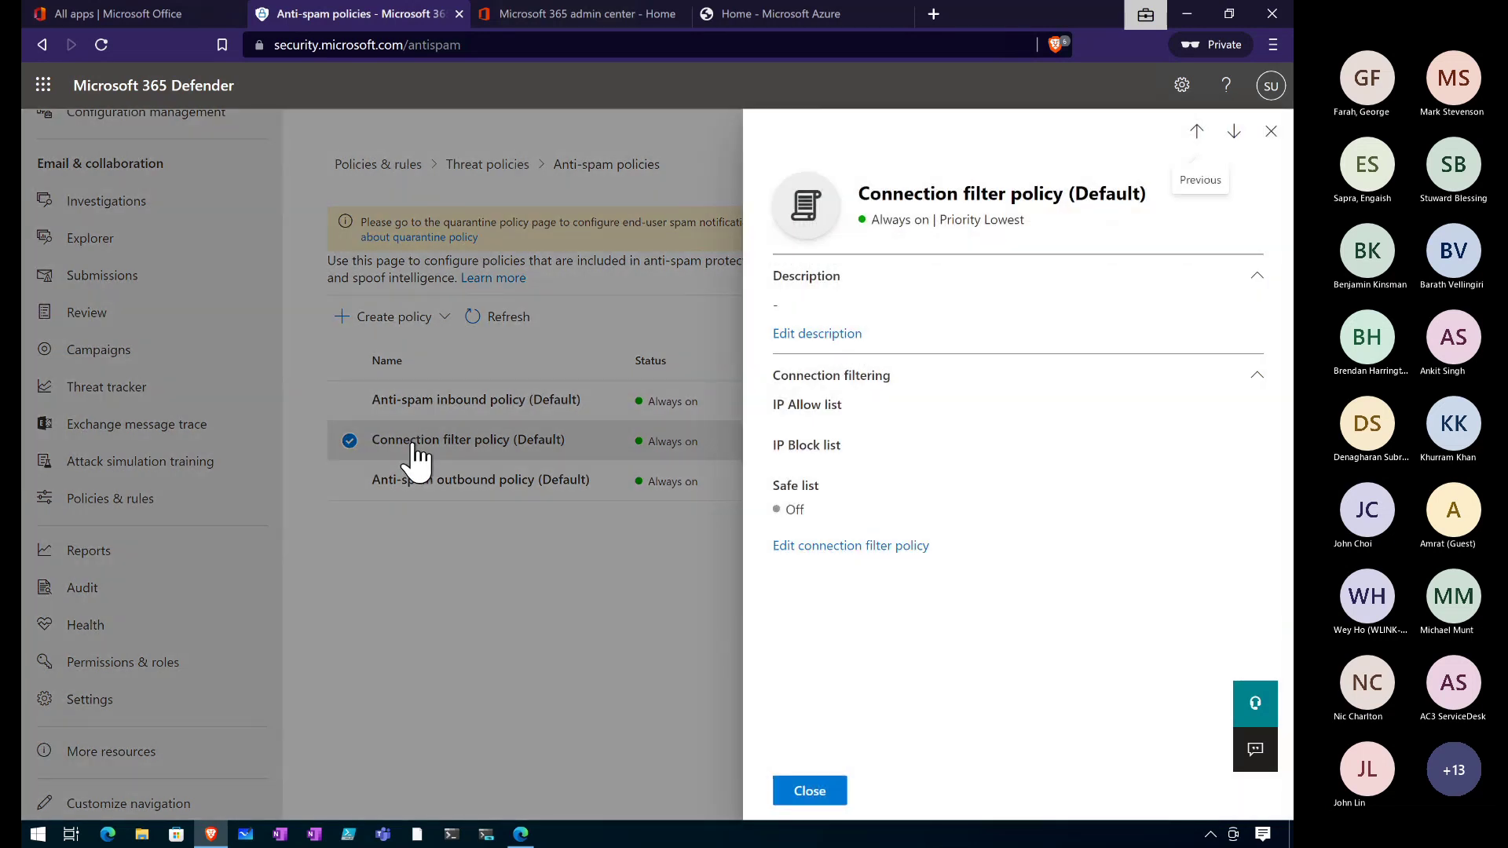
pyautogui.click(873, 546)
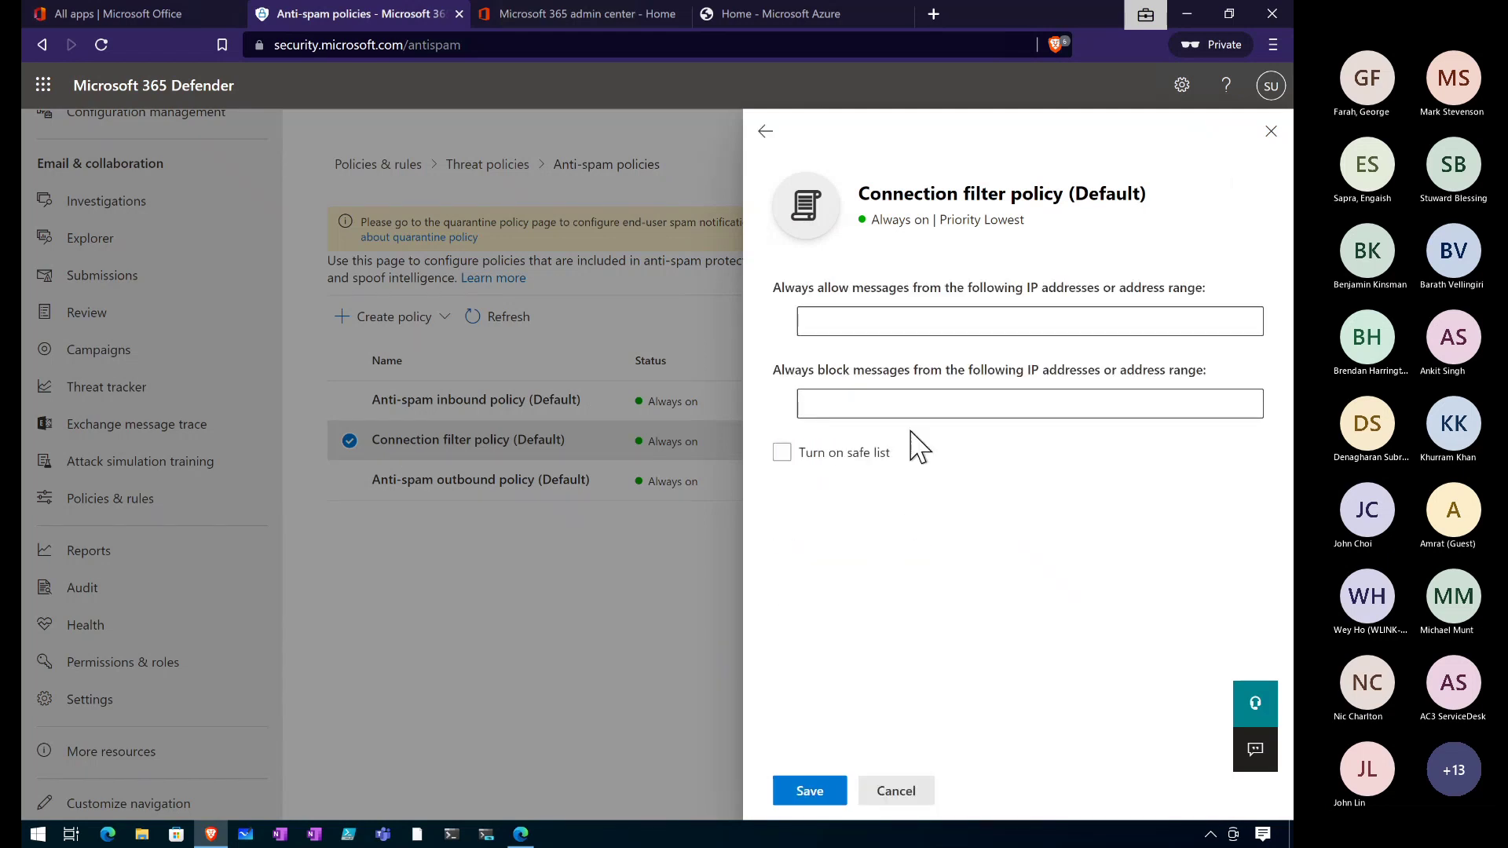
pyautogui.click(855, 461)
pyautogui.click(917, 798)
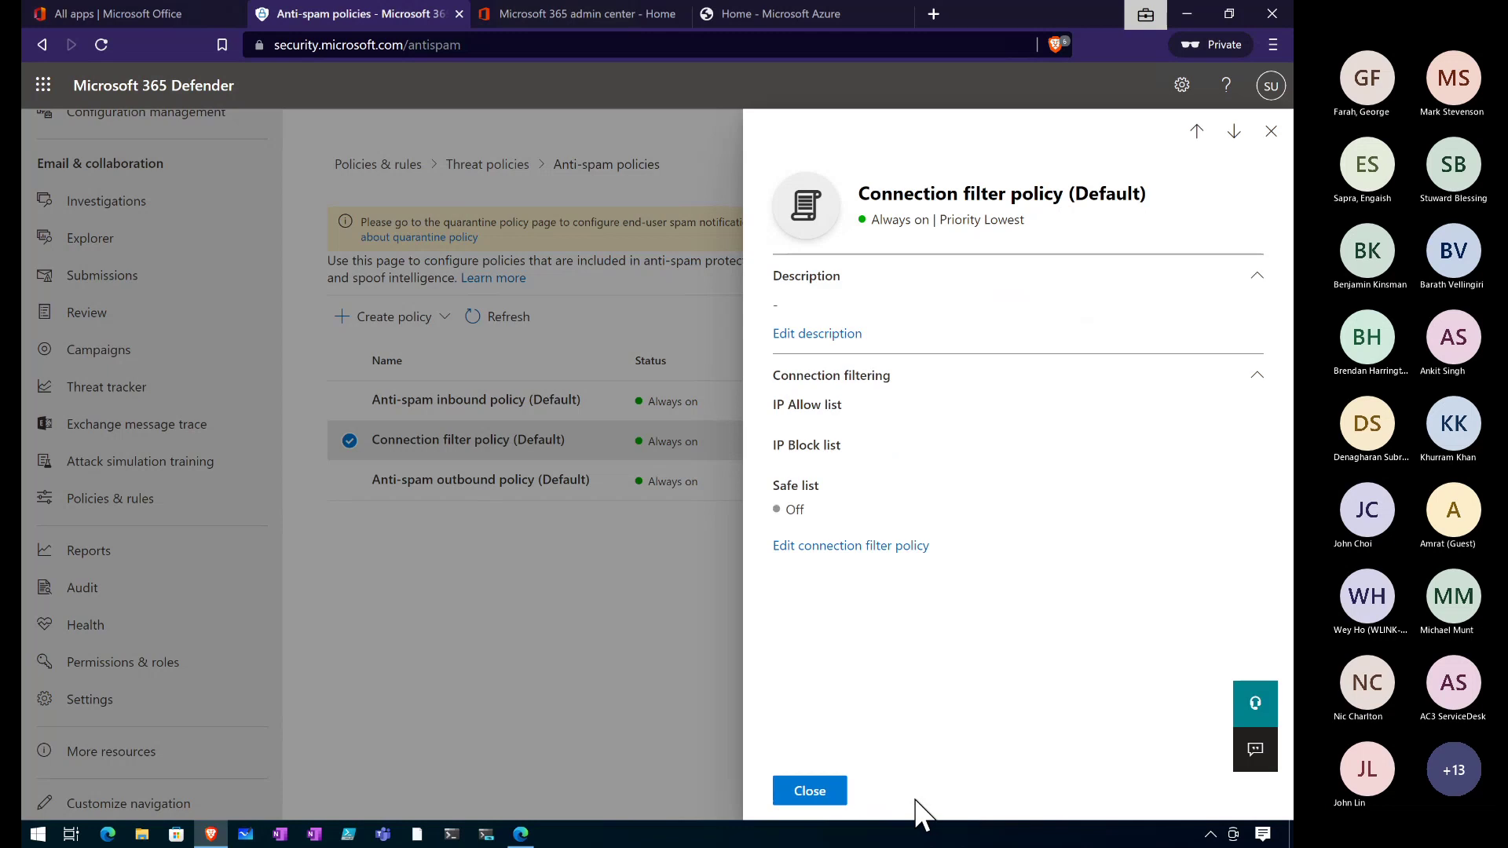
pyautogui.click(1271, 132)
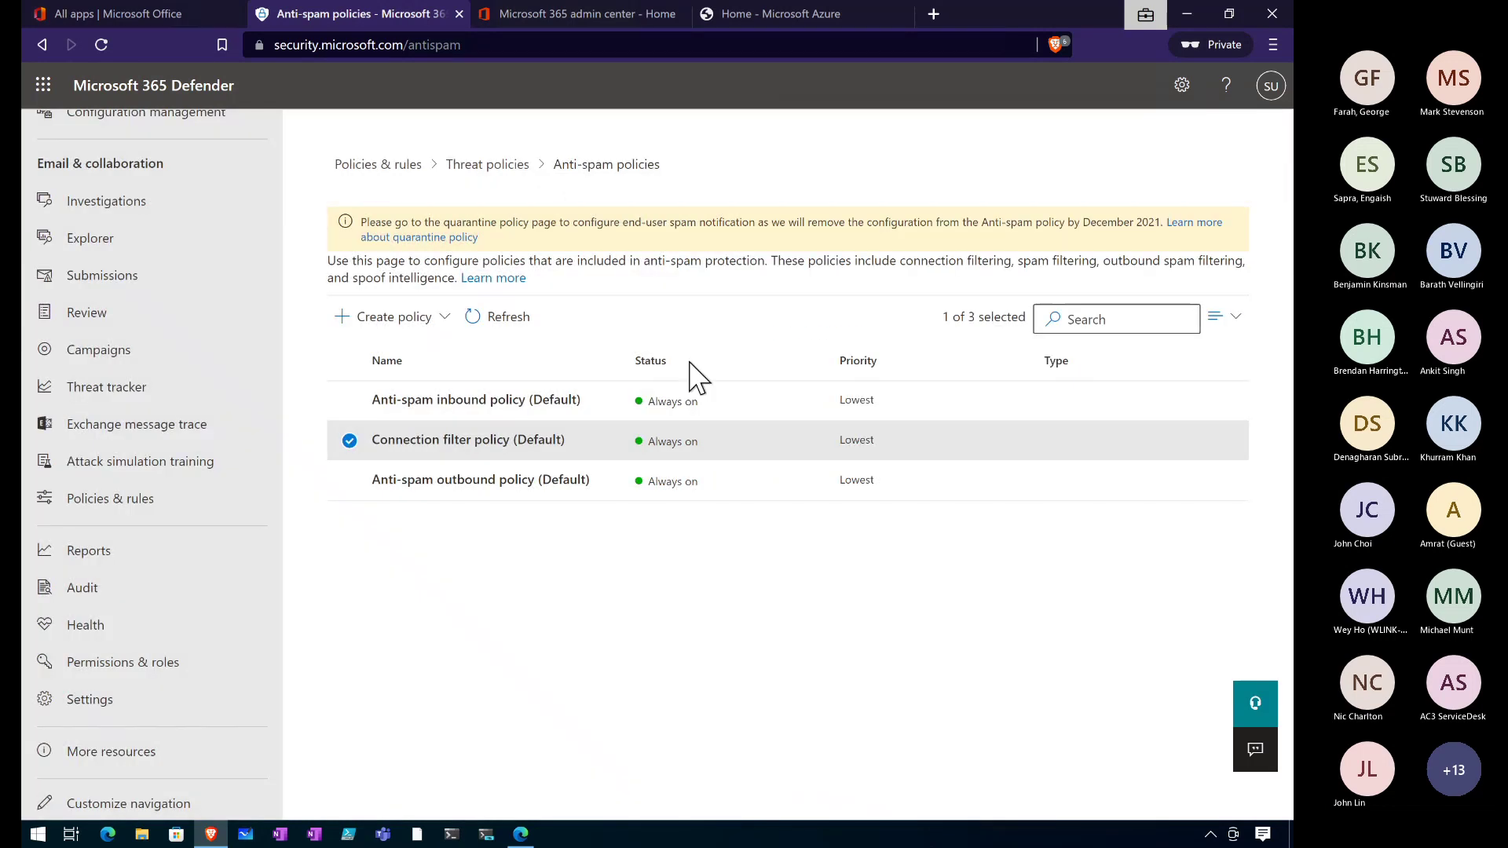
pyautogui.click(512, 171)
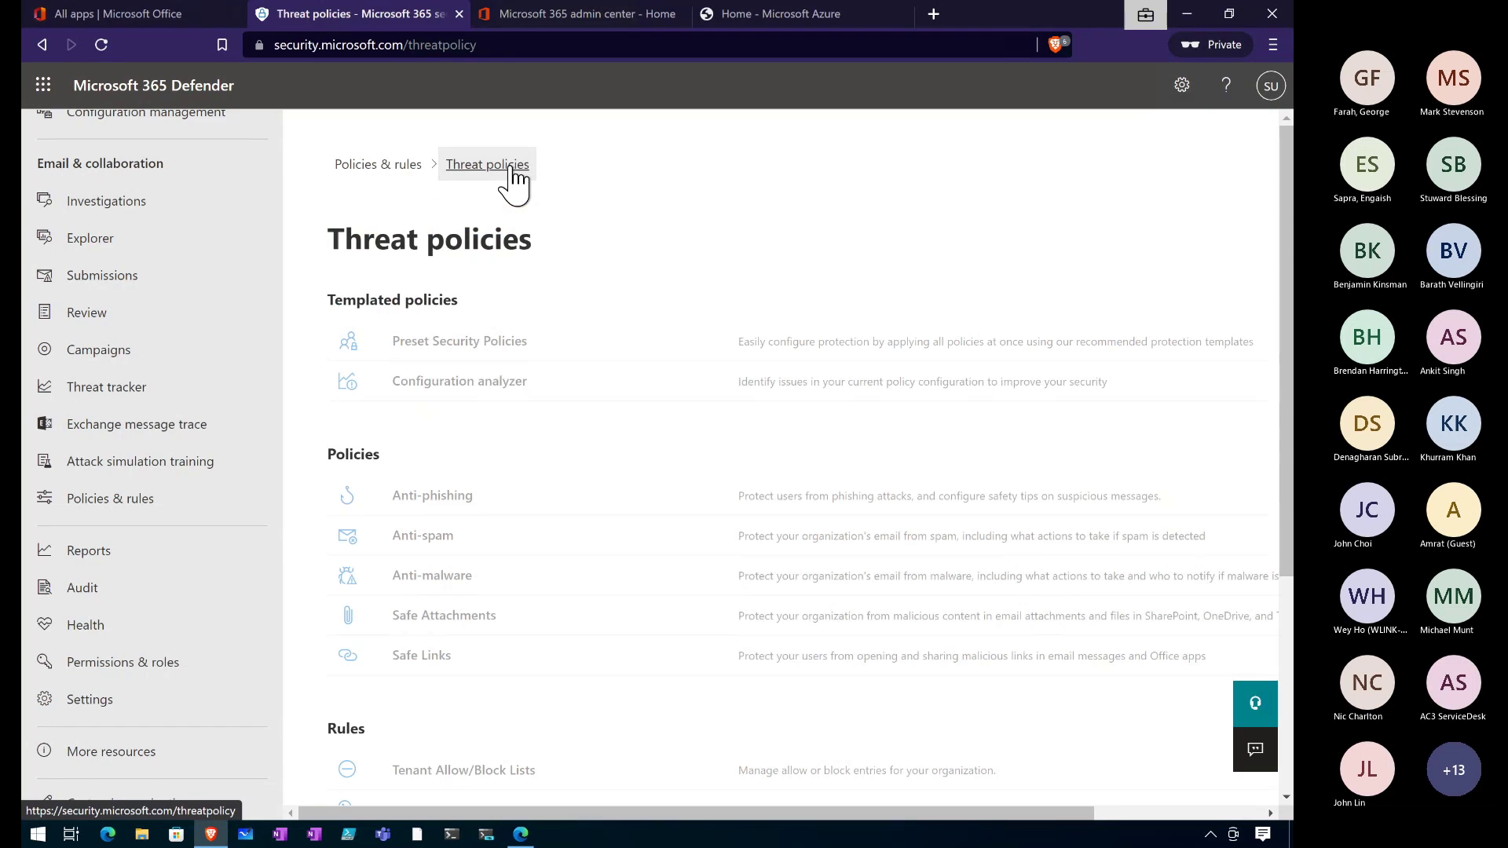
# Inspect the default anti-malware policy's protection settings without saving, then return to Threat policies.
pyautogui.click(432, 574)
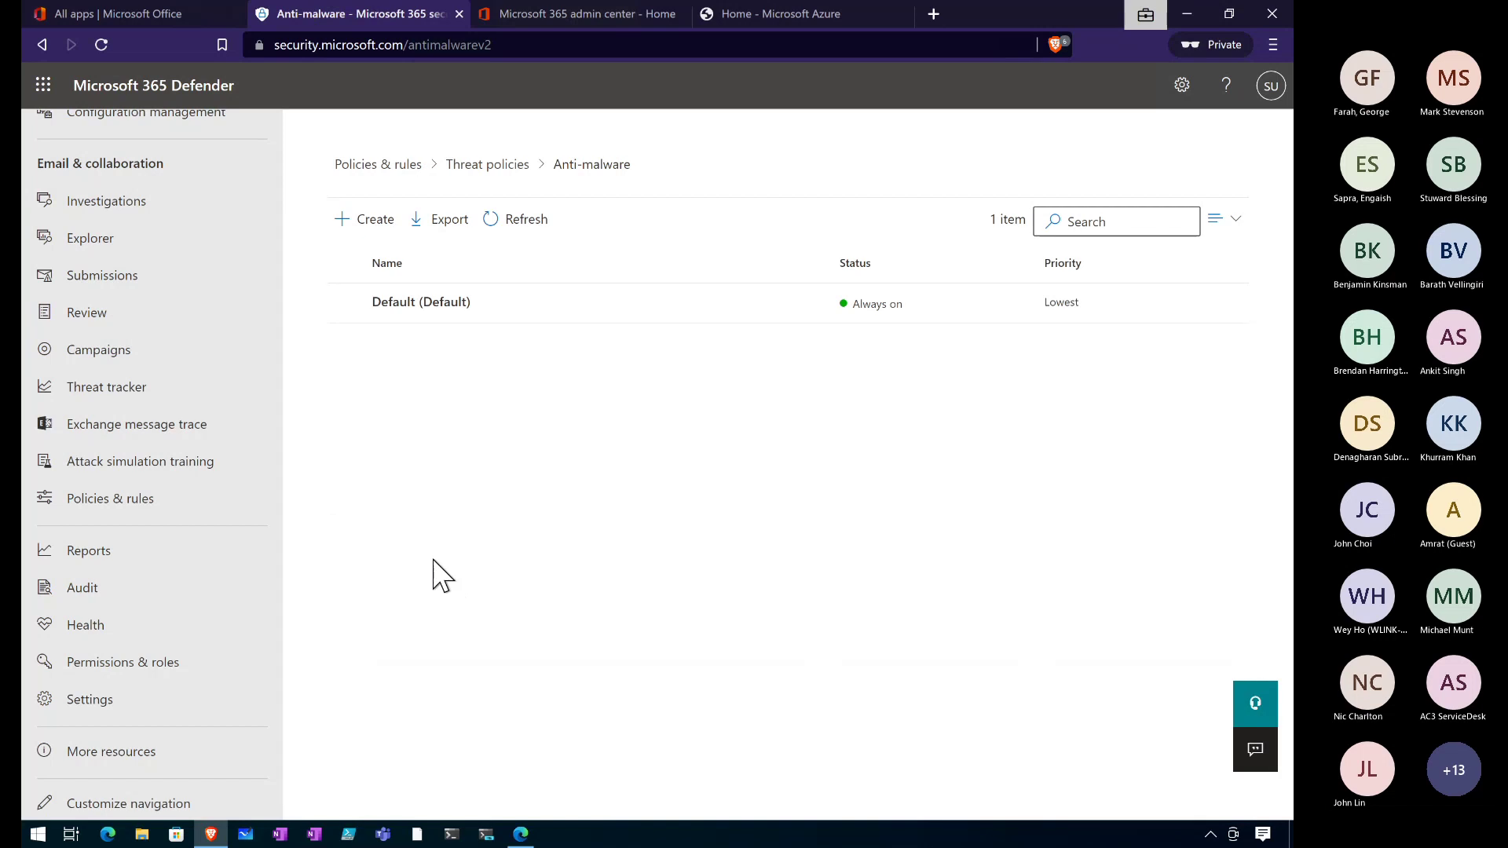
pyautogui.click(422, 313)
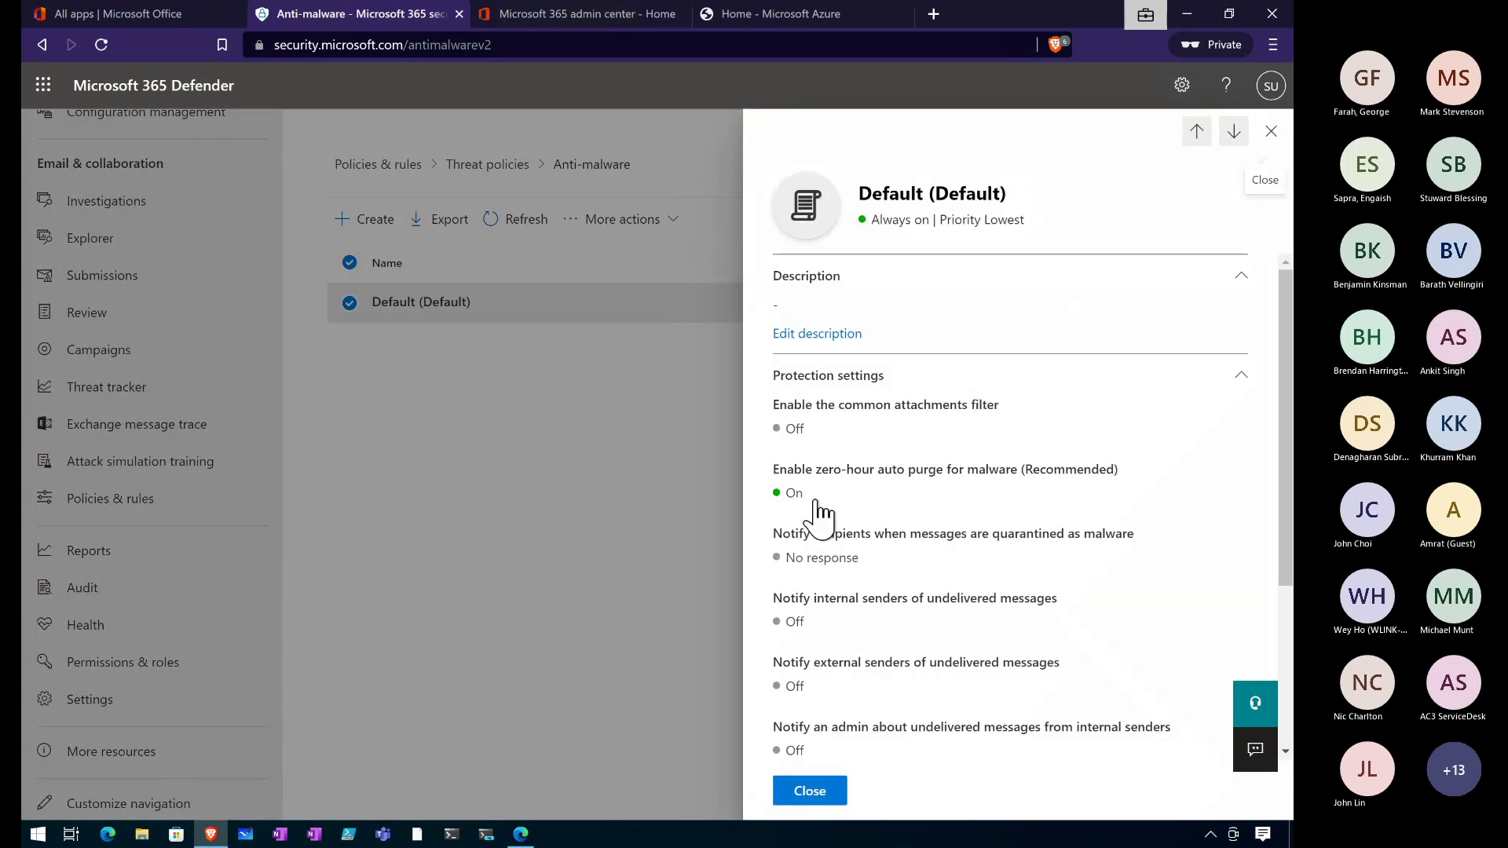
pyautogui.scroll(-3, 825, 531)
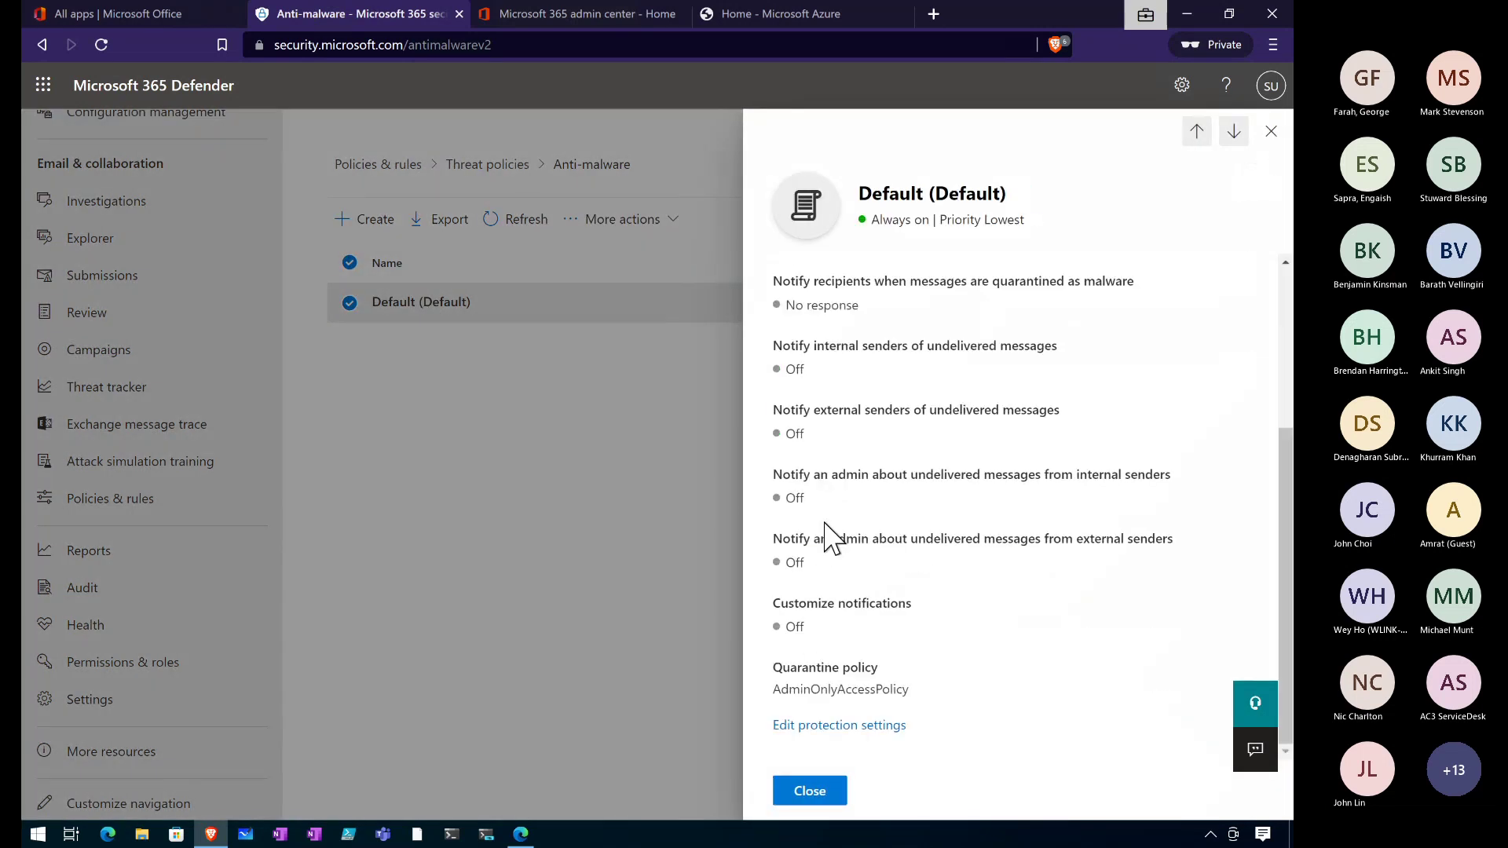
pyautogui.click(840, 725)
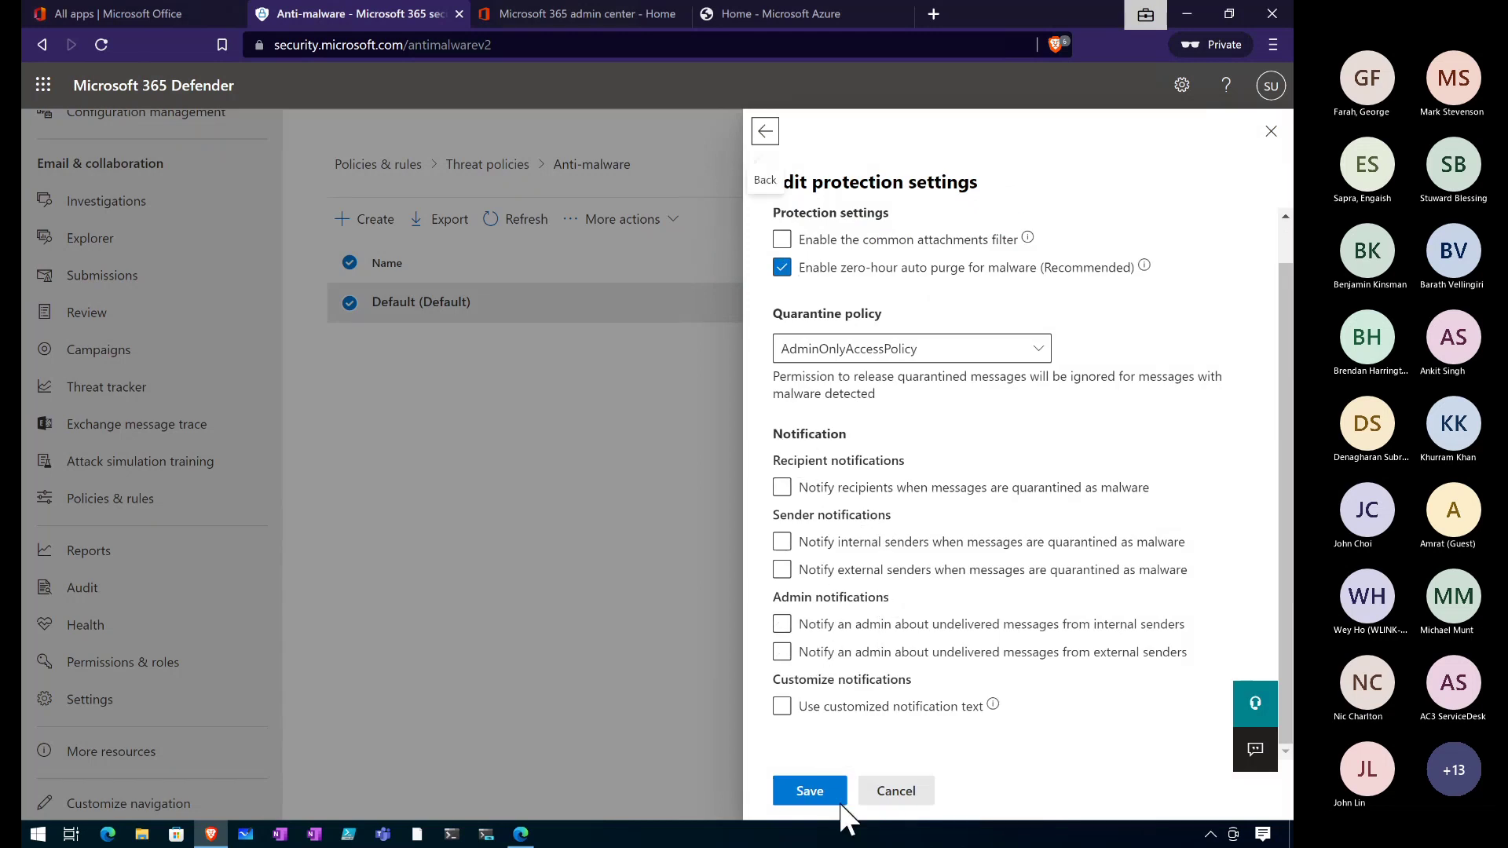
pyautogui.click(887, 790)
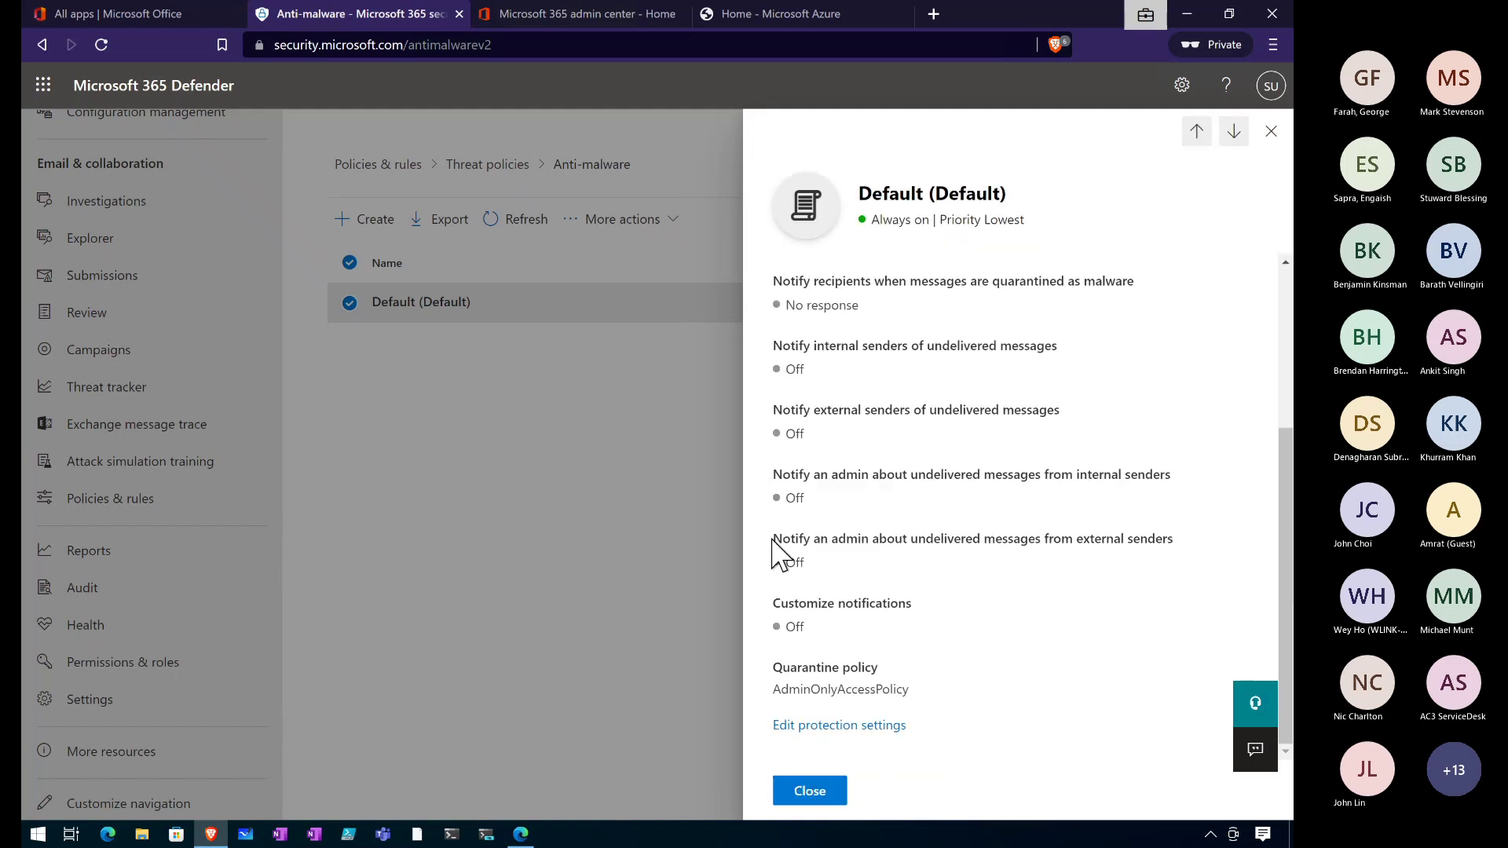
pyautogui.click(810, 790)
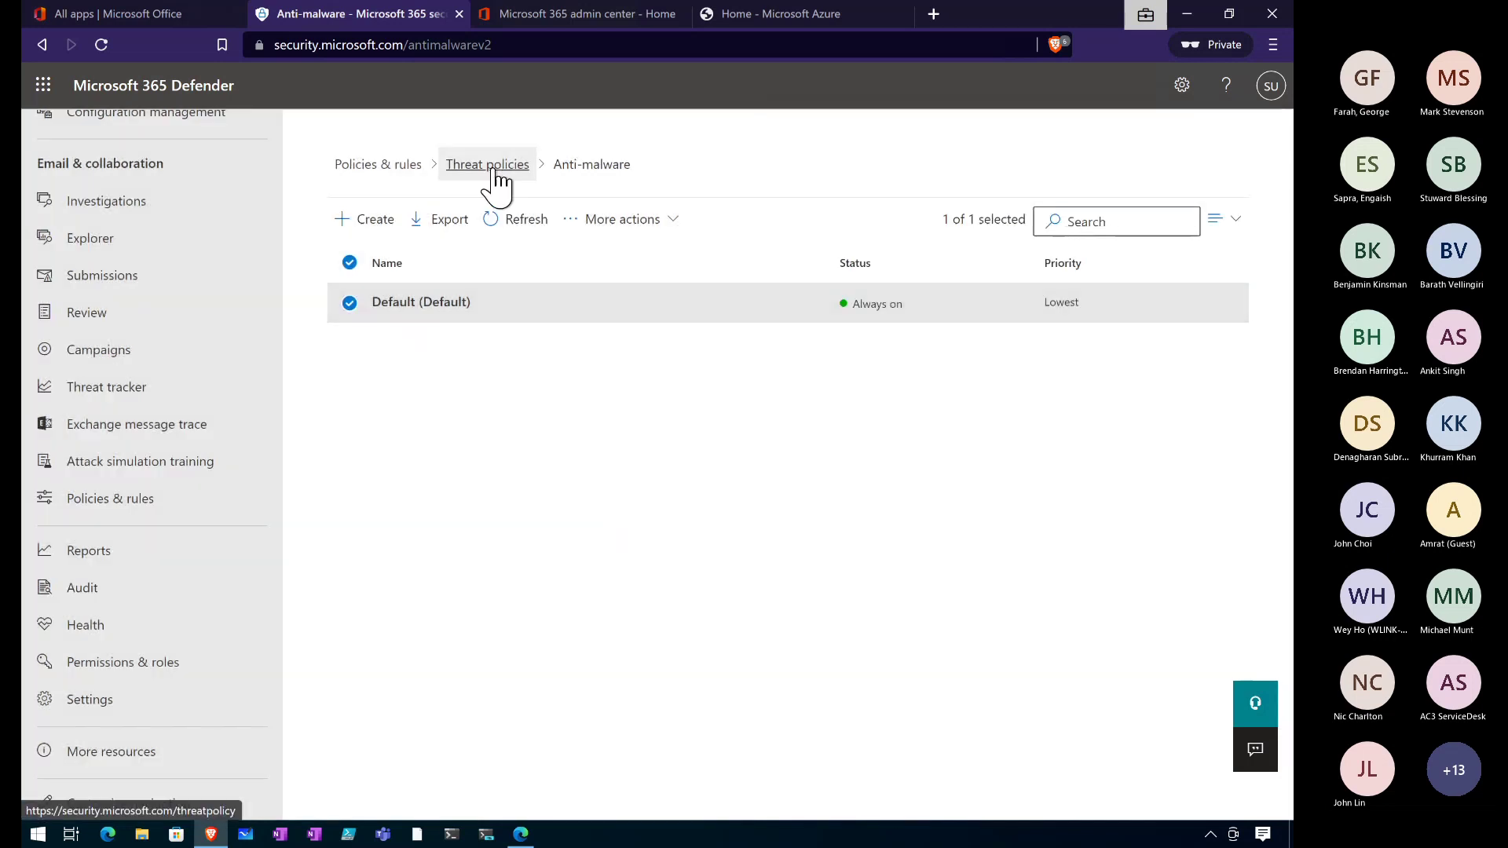
pyautogui.click(493, 168)
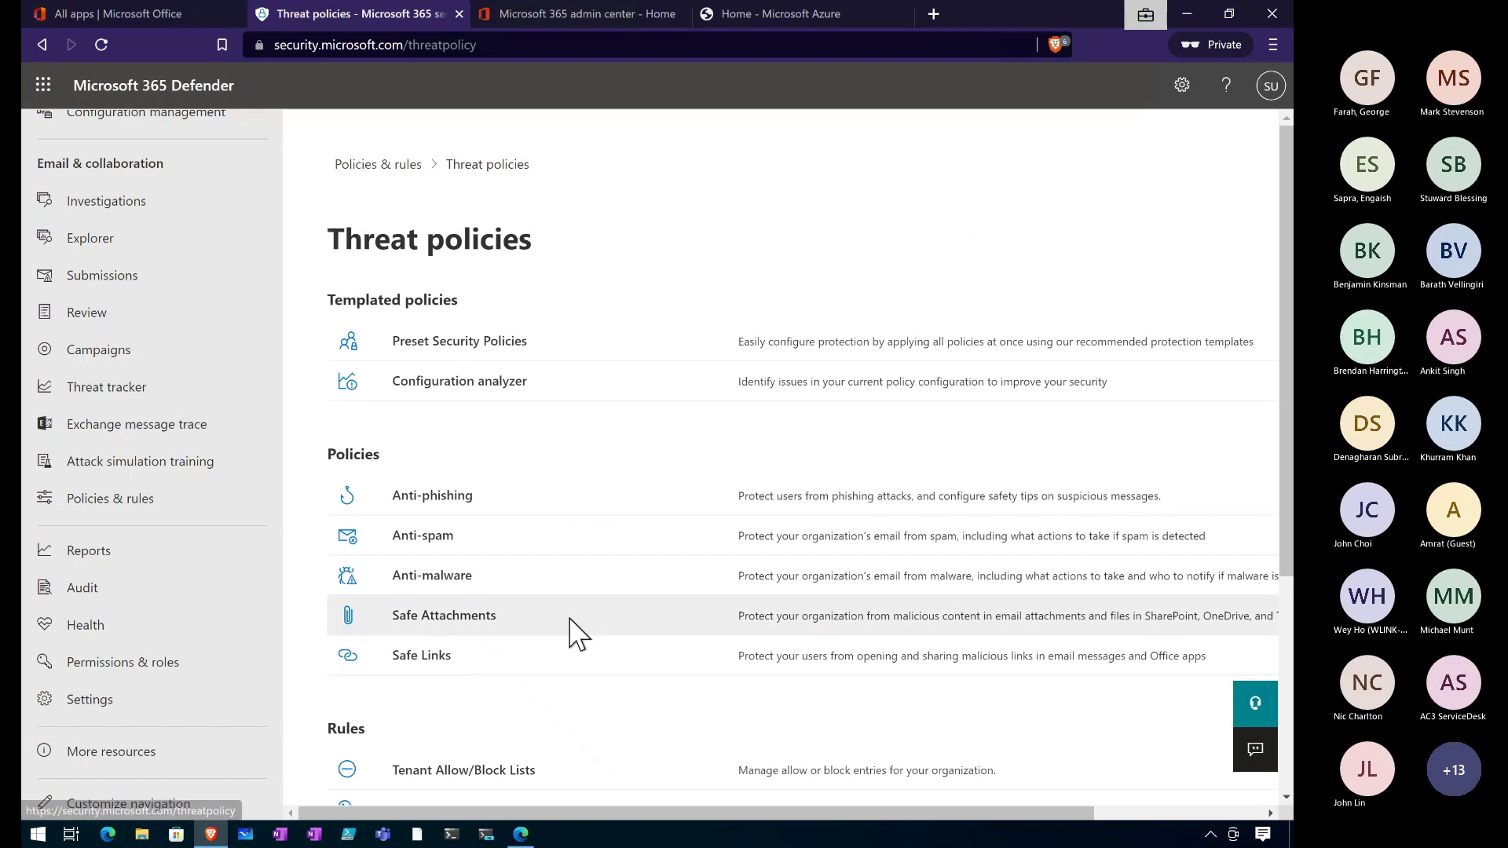
pyautogui.scroll(-2, 575, 629)
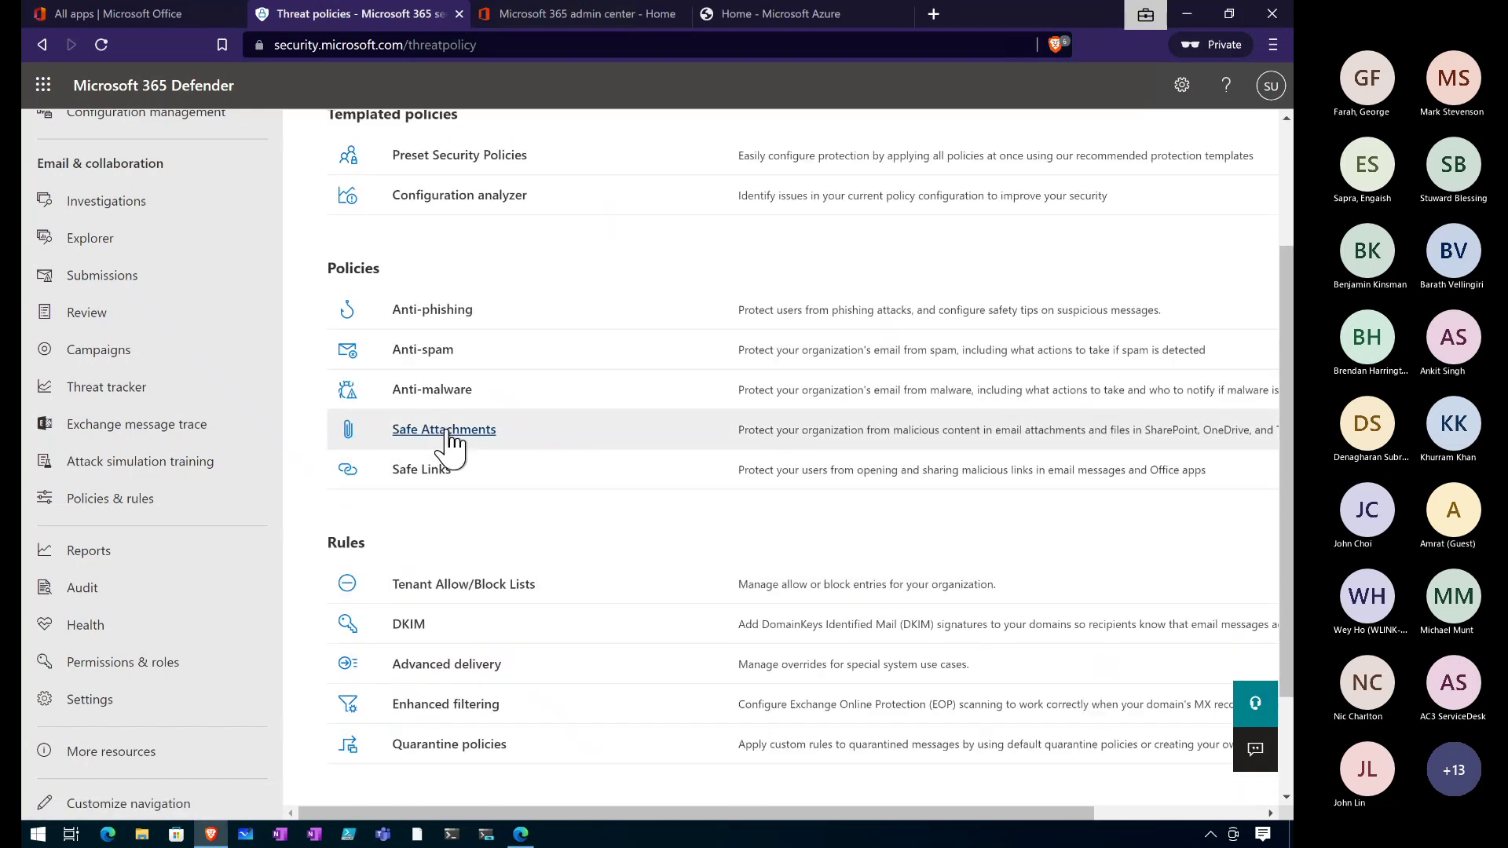
# Review Safe Attachments global settings without changes, then start a new Safe Attachments policy.
pyautogui.click(449, 440)
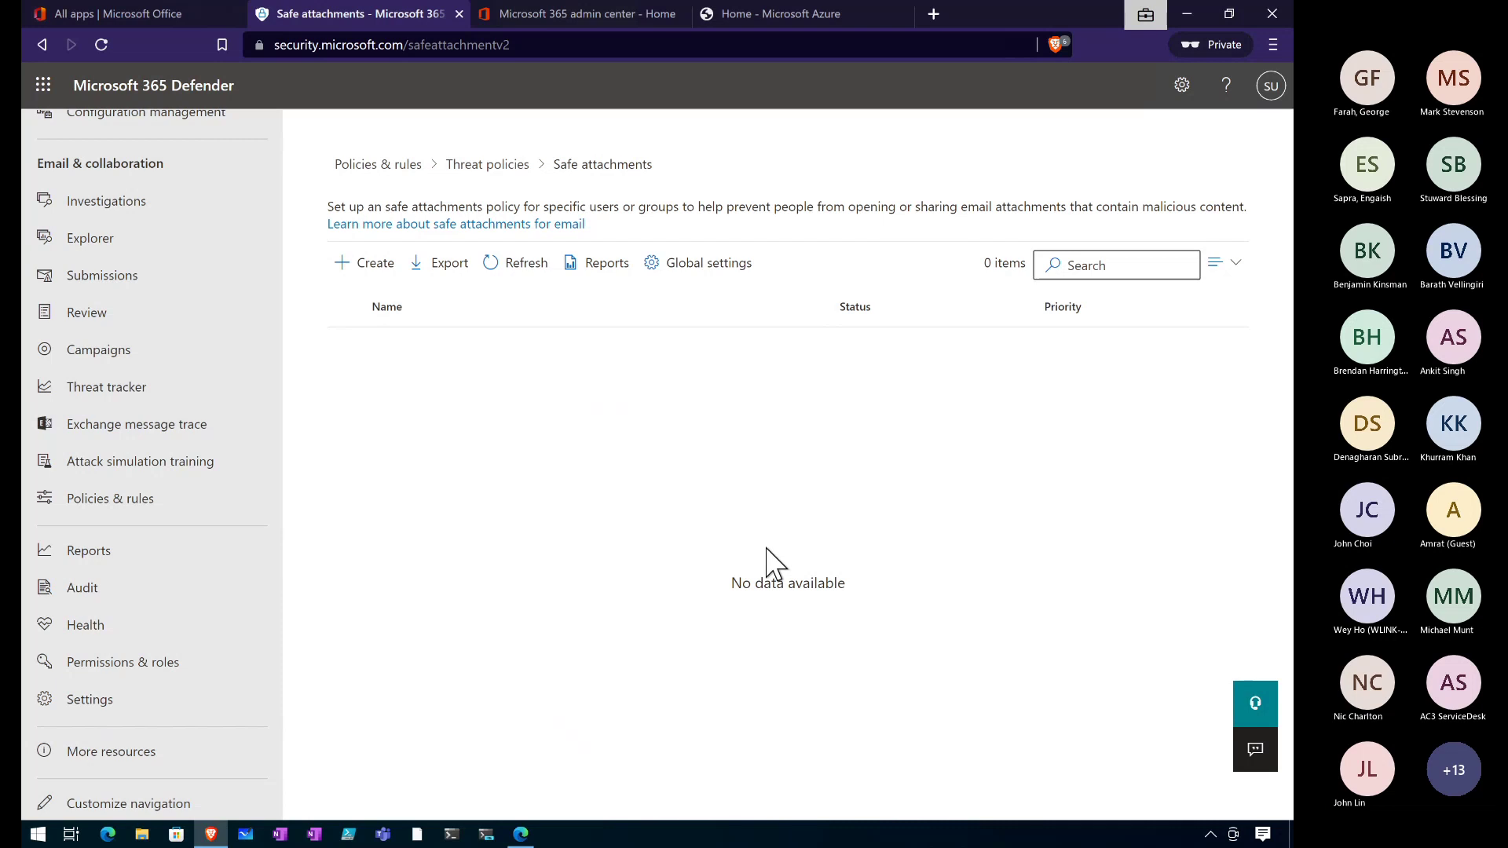
pyautogui.click(688, 267)
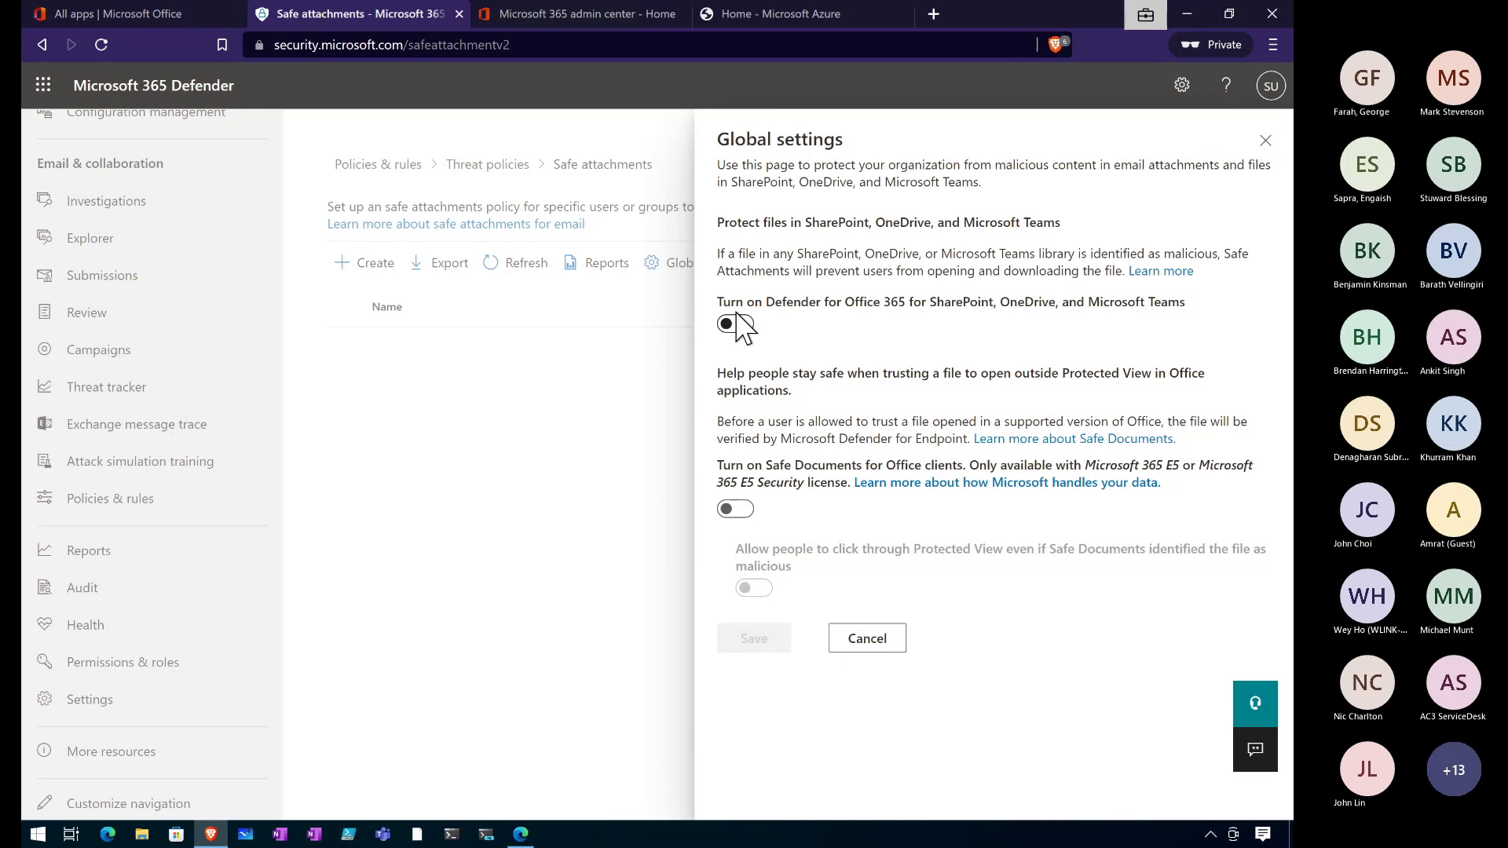
pyautogui.click(864, 648)
pyautogui.click(360, 266)
# Name the policy 'Test' and include one suggested directory user.
pyautogui.write('Test')
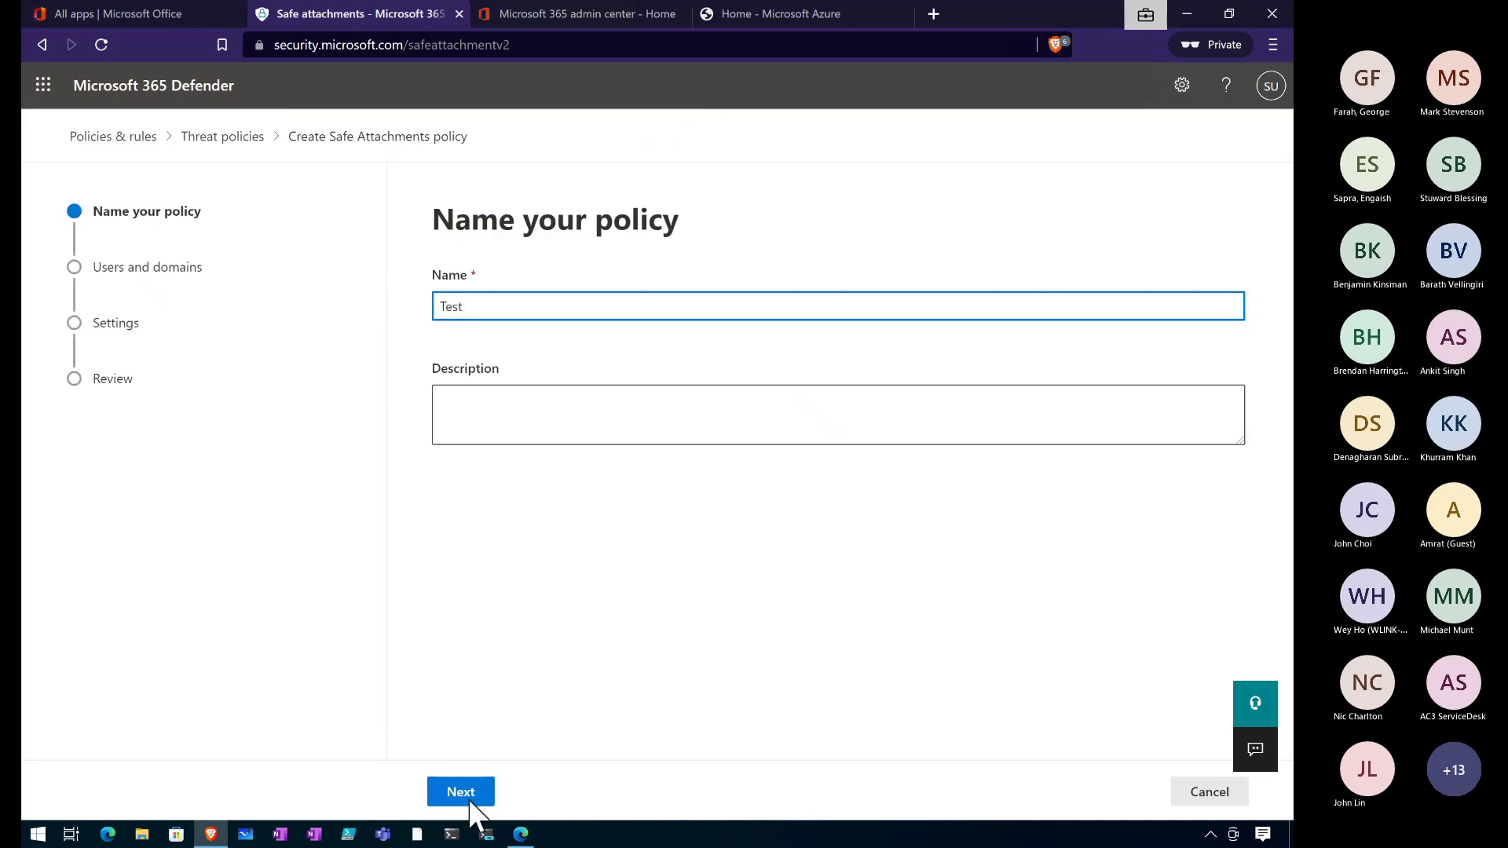
pyautogui.click(471, 801)
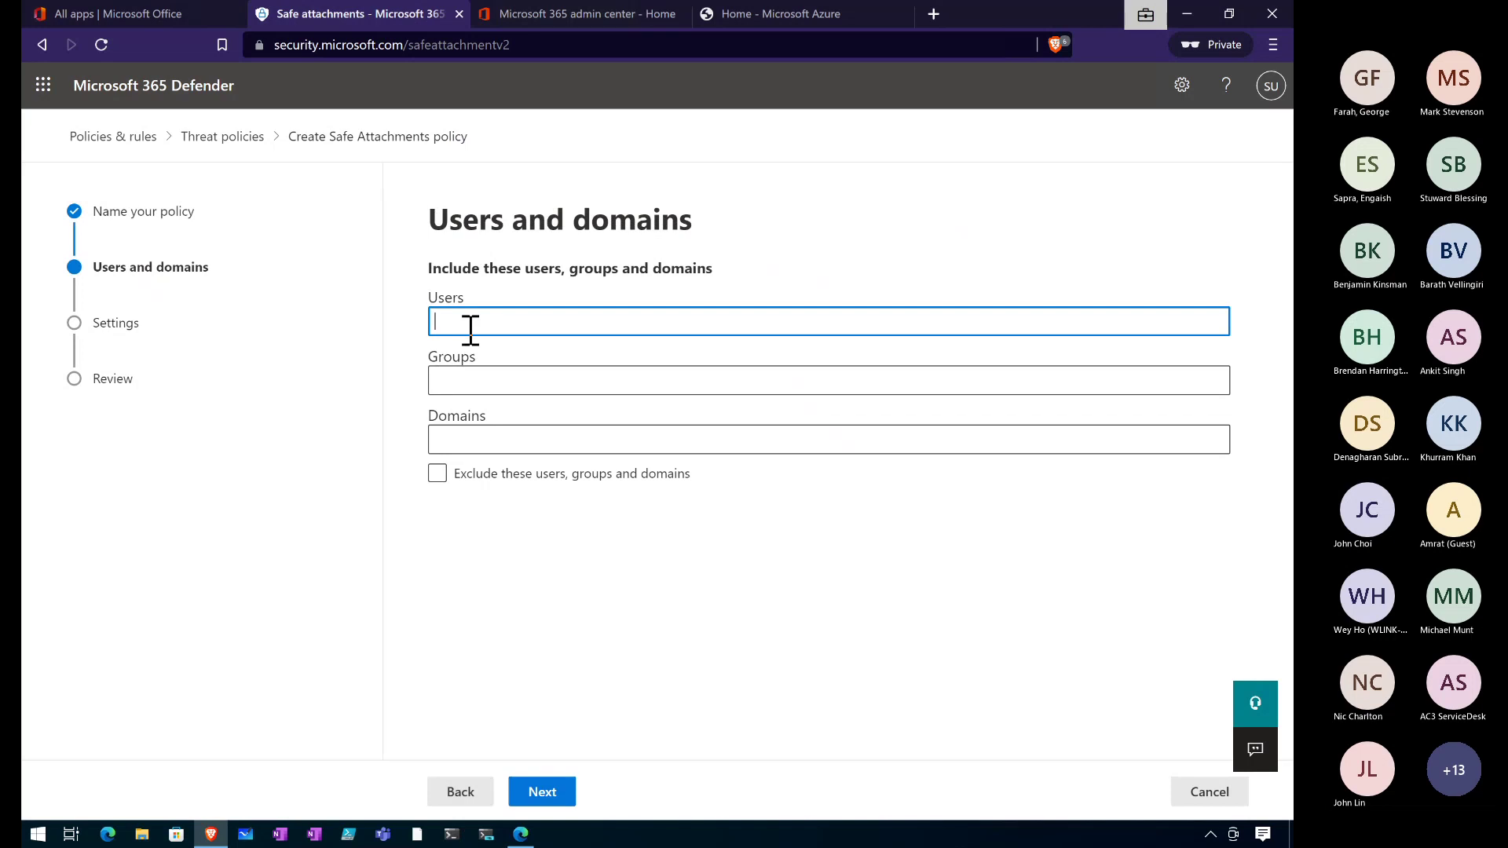
pyautogui.click(534, 789)
pyautogui.click(761, 391)
pyautogui.click(531, 320)
pyautogui.write('direc')
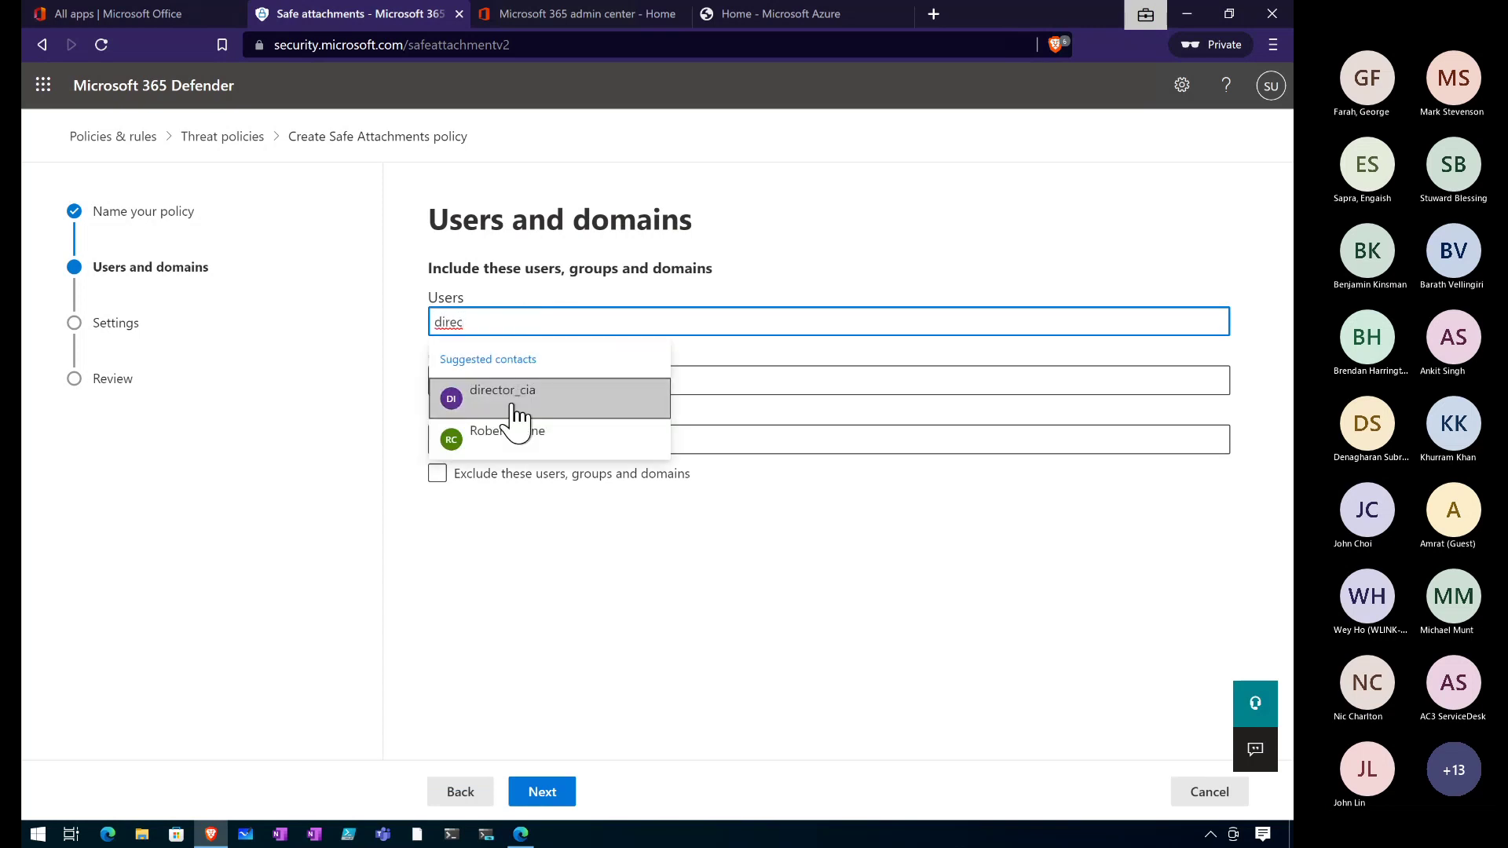
pyautogui.click(508, 444)
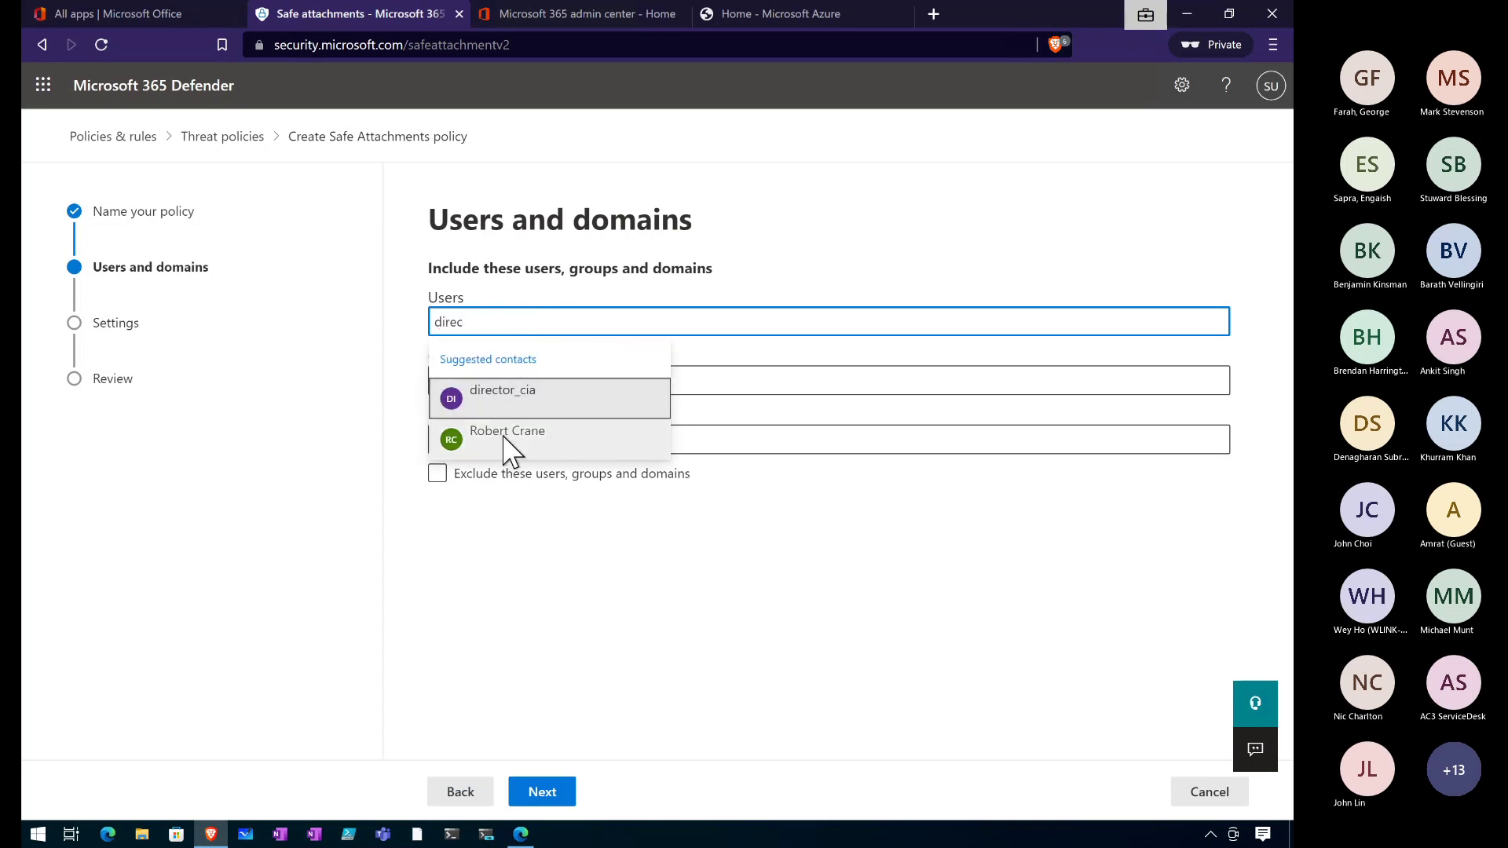
pyautogui.click(539, 792)
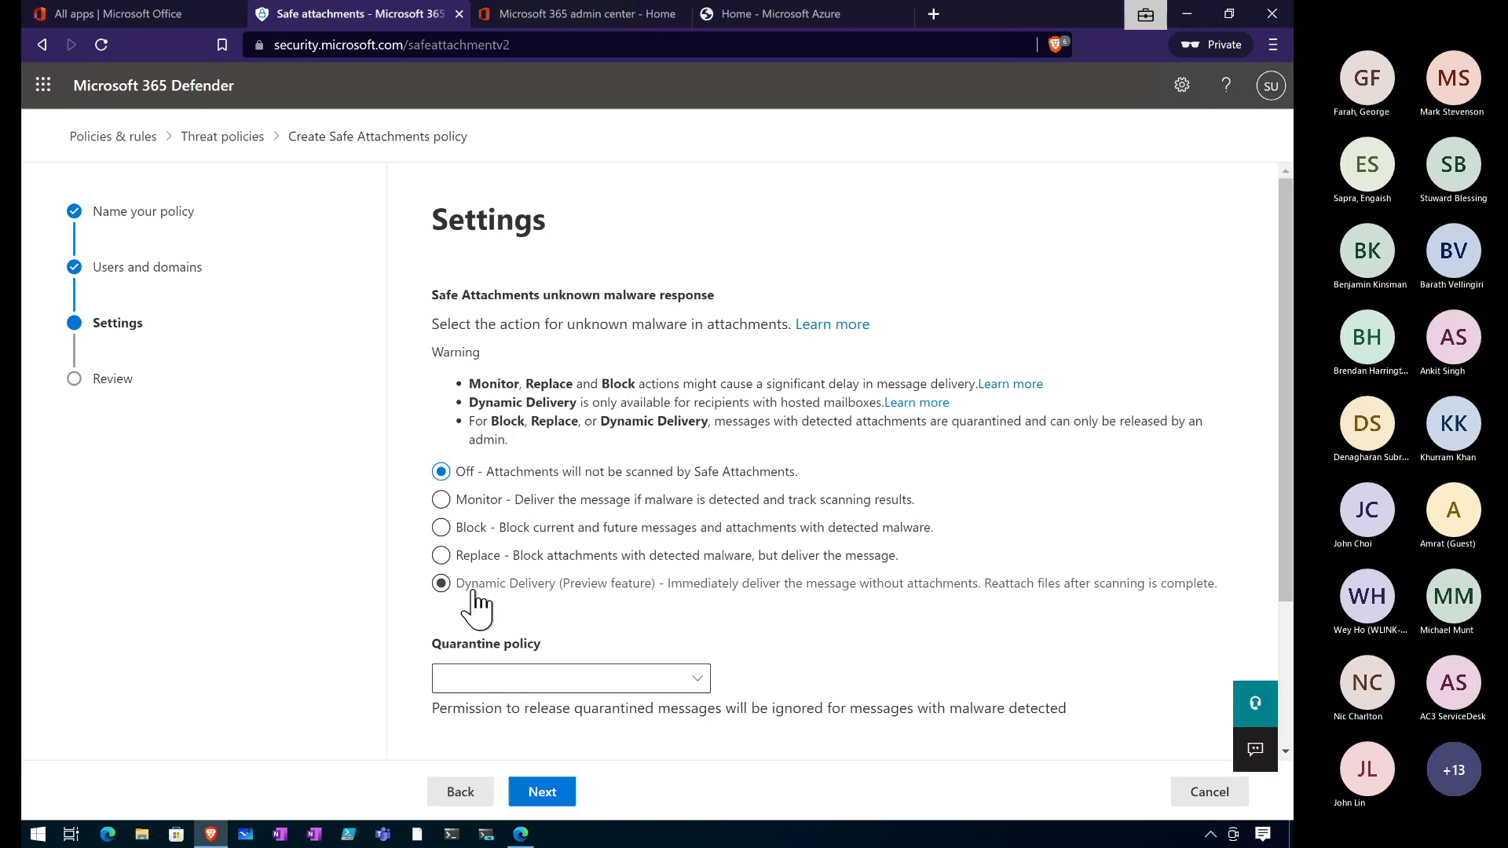
# Set the unknown malware response to Block, leaving the quarantine policy unselected.
pyautogui.click(478, 559)
pyautogui.click(478, 559)
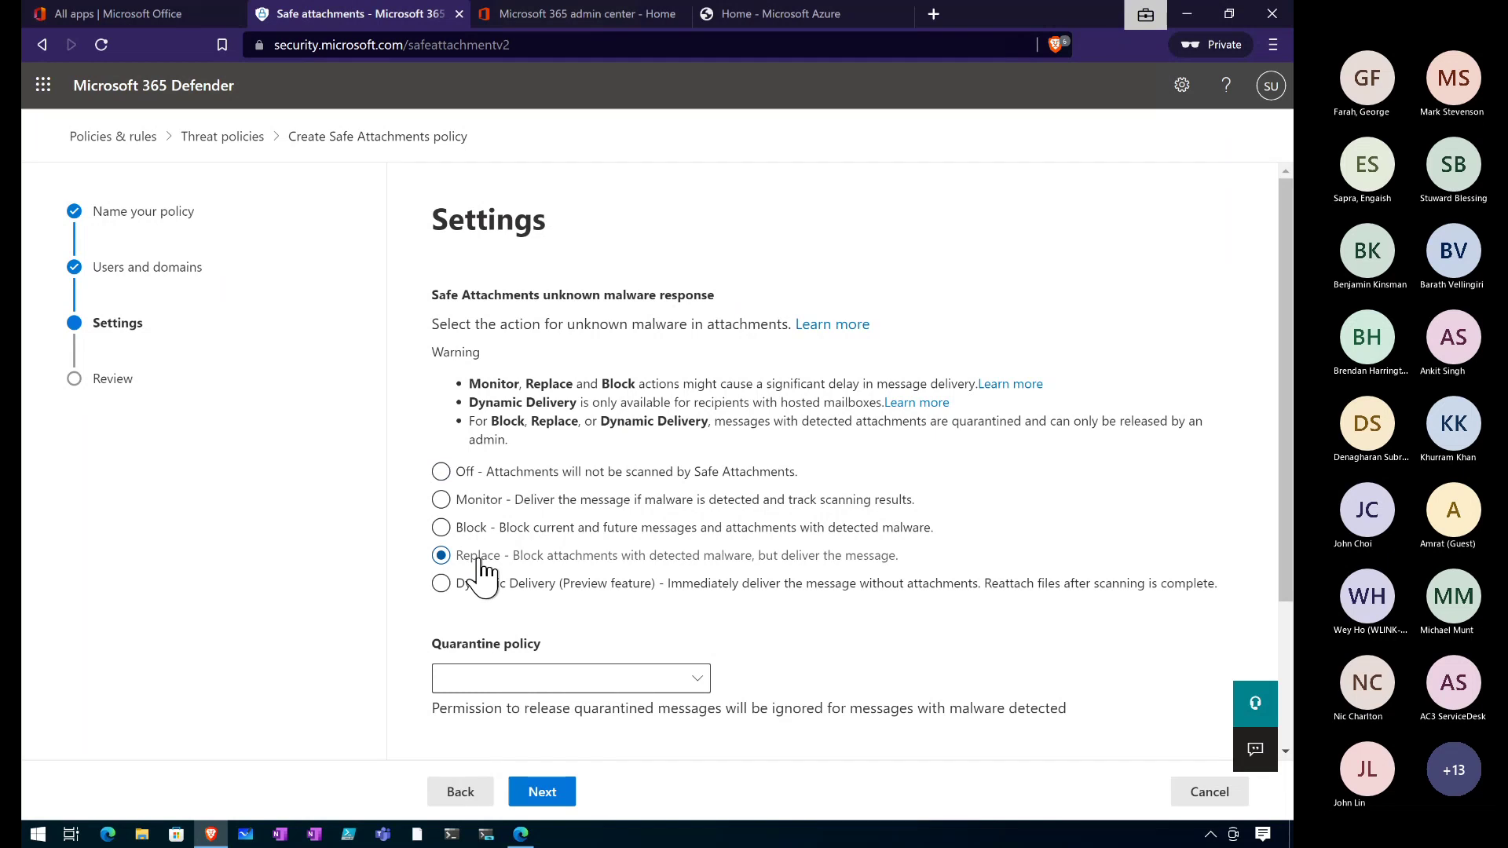
pyautogui.click(464, 529)
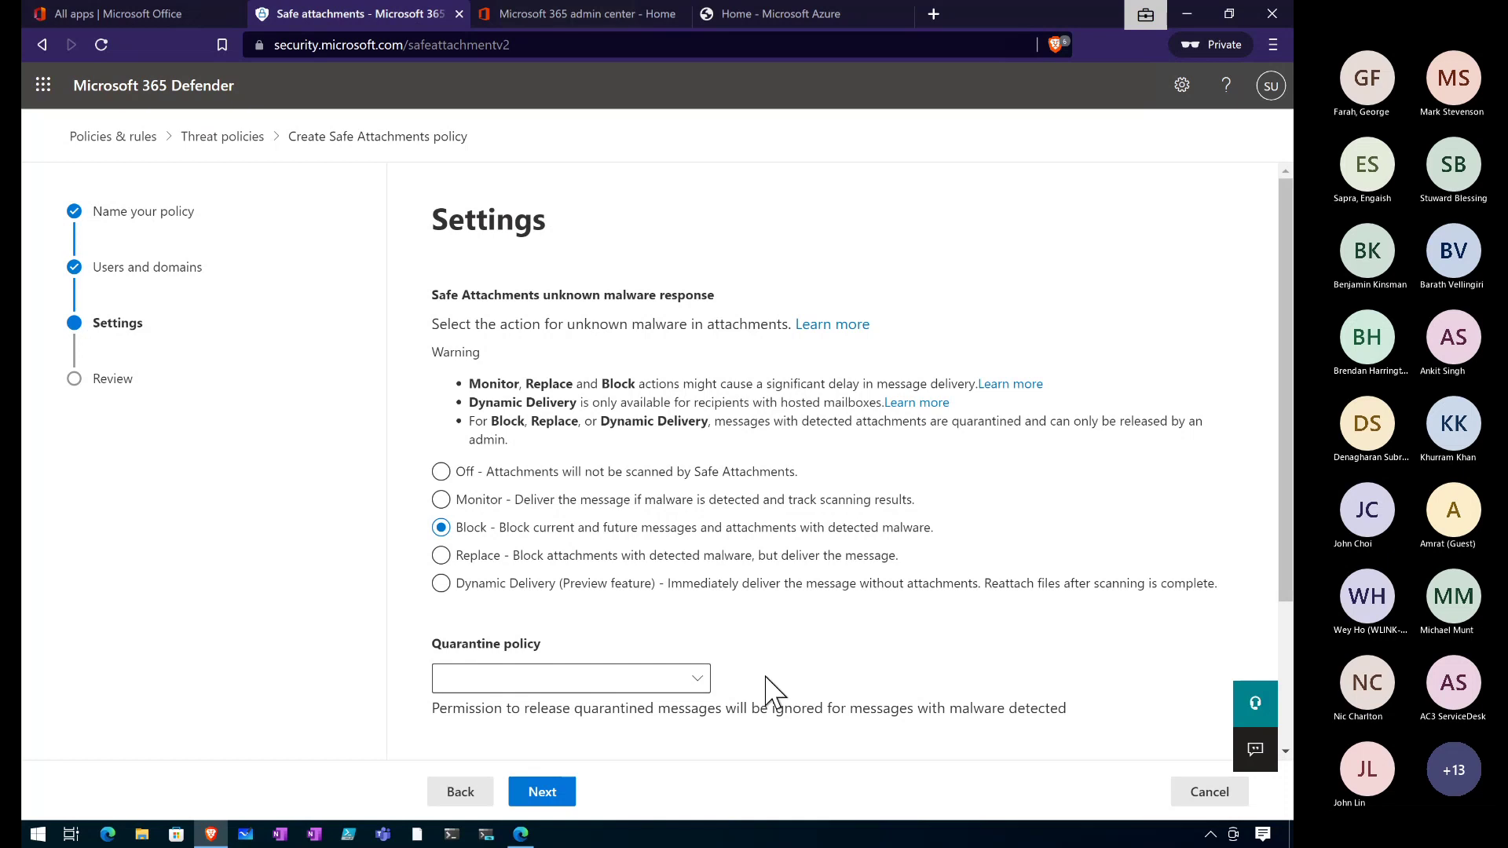
pyautogui.scroll(-3, 817, 676)
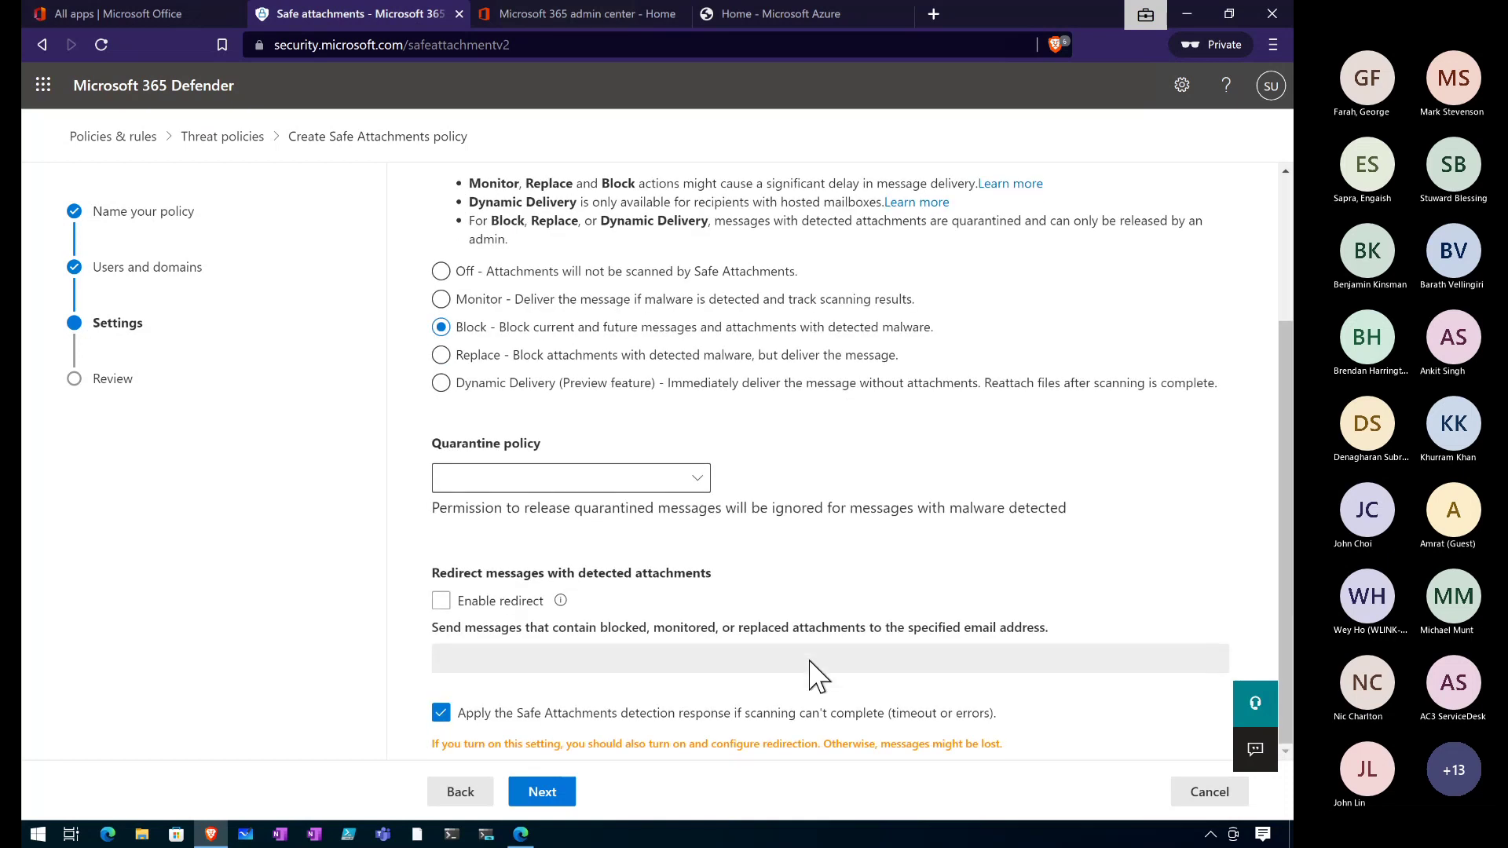
pyautogui.click(685, 482)
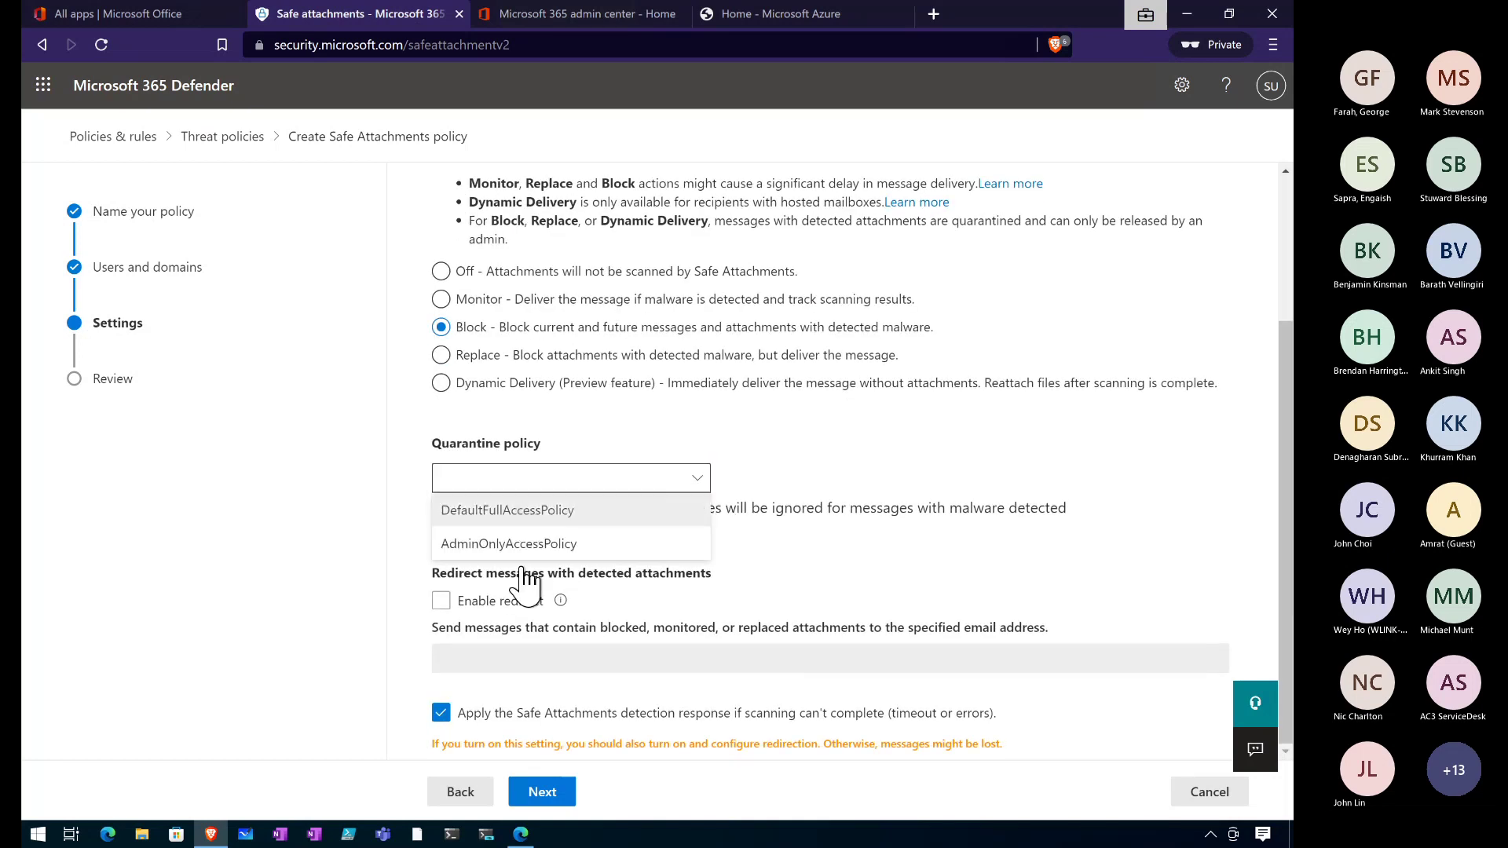
pyautogui.click(703, 416)
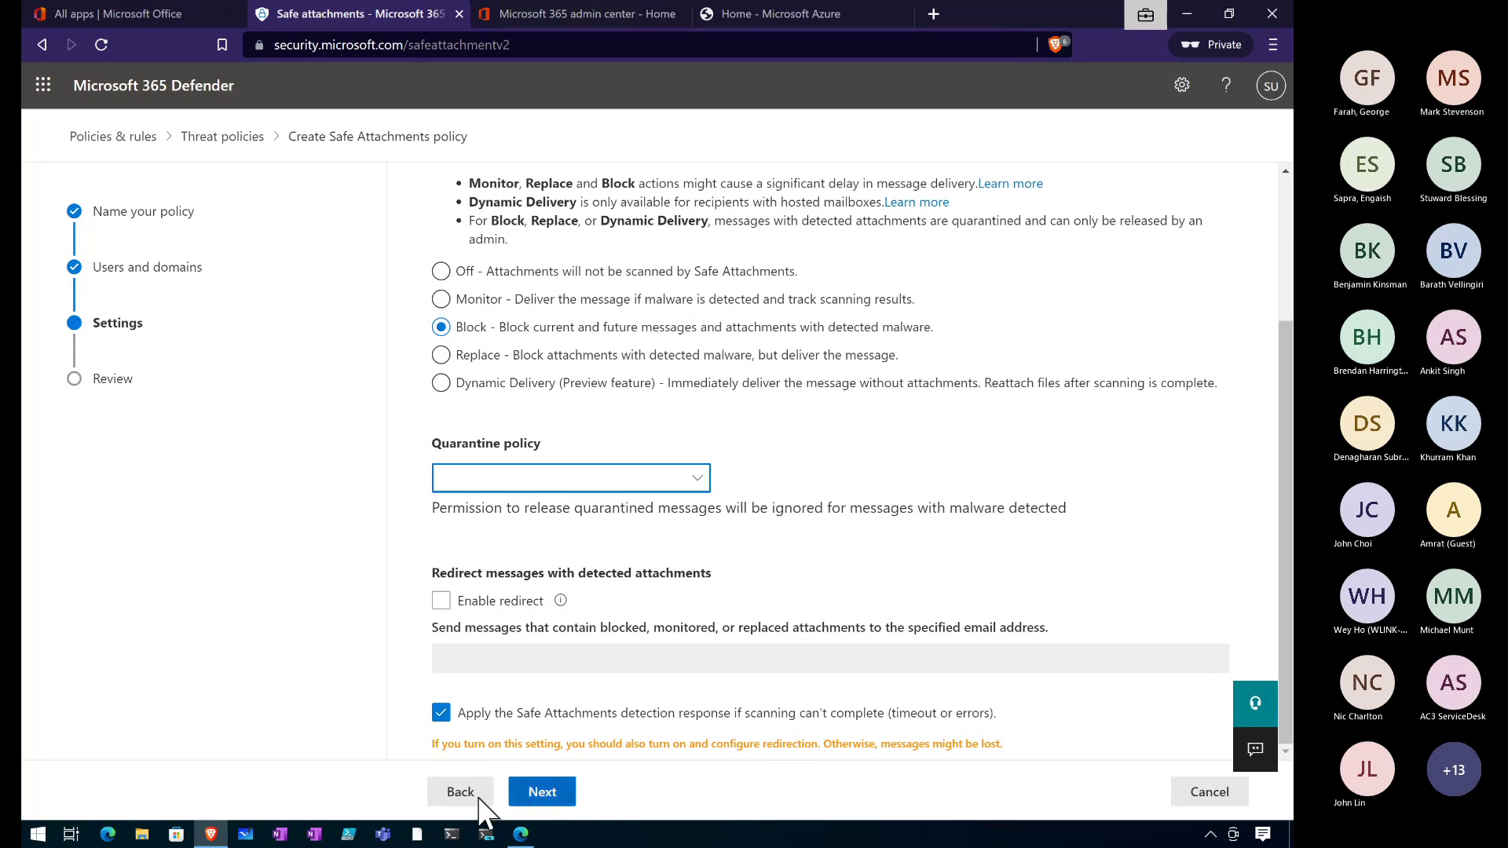
# Abandon the wizard and view the Office365 AntiPhish Default policy's details under Anti-phishing.
pyautogui.click(201, 139)
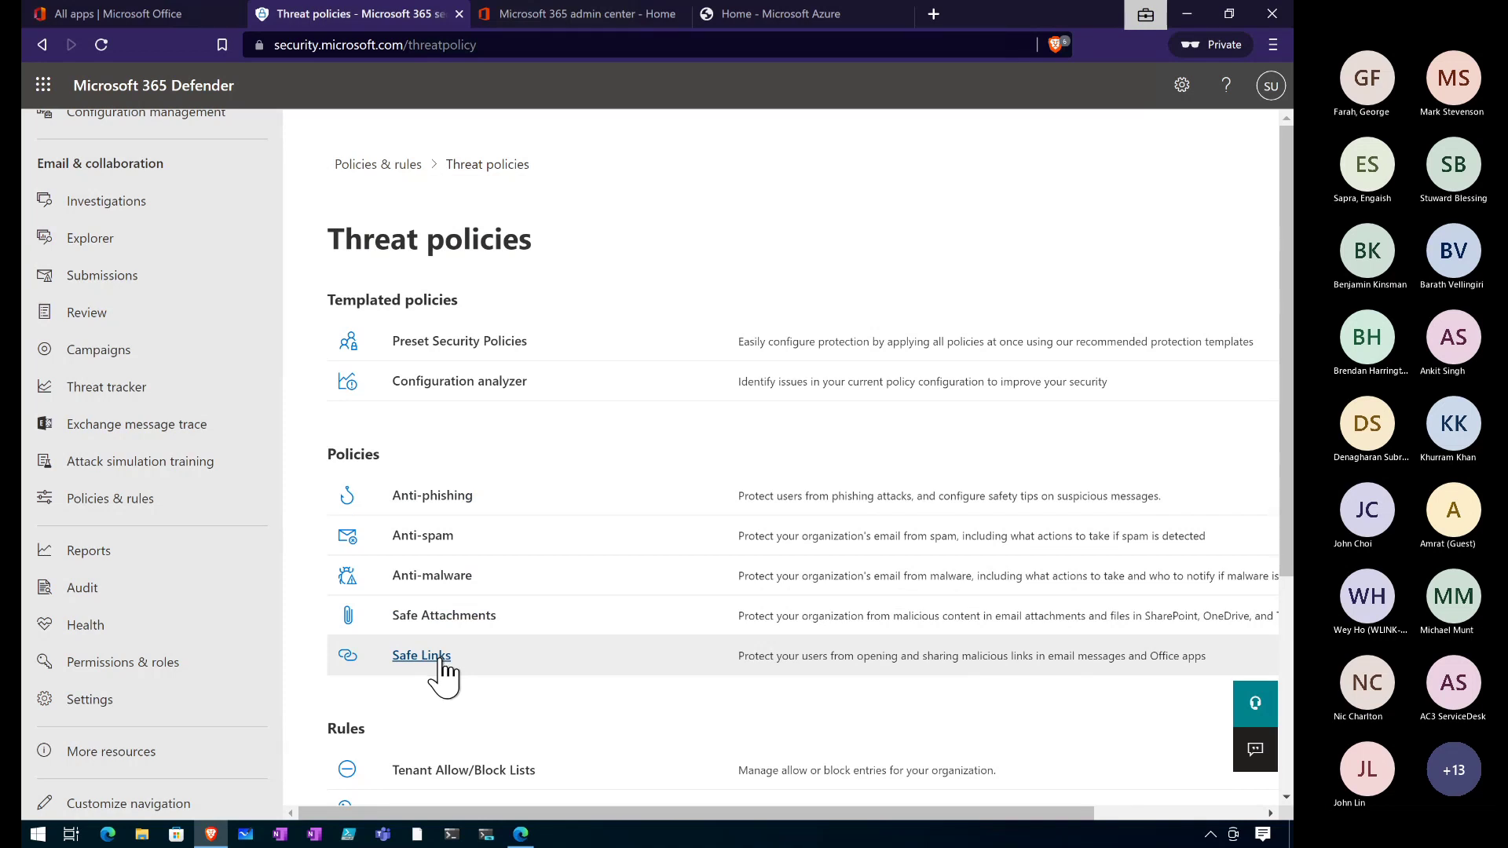
pyautogui.click(454, 499)
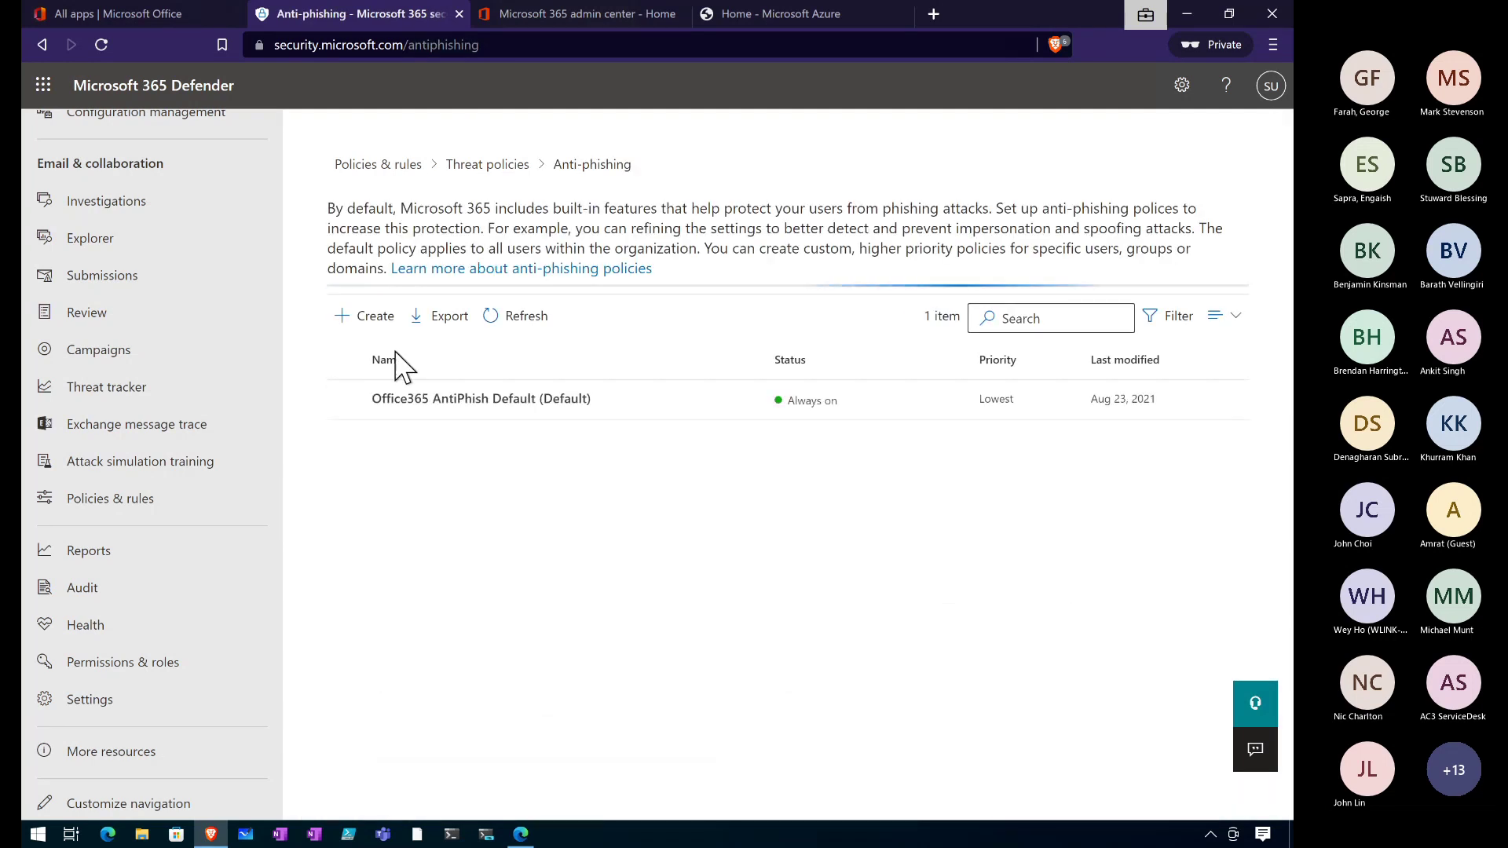
pyautogui.click(420, 402)
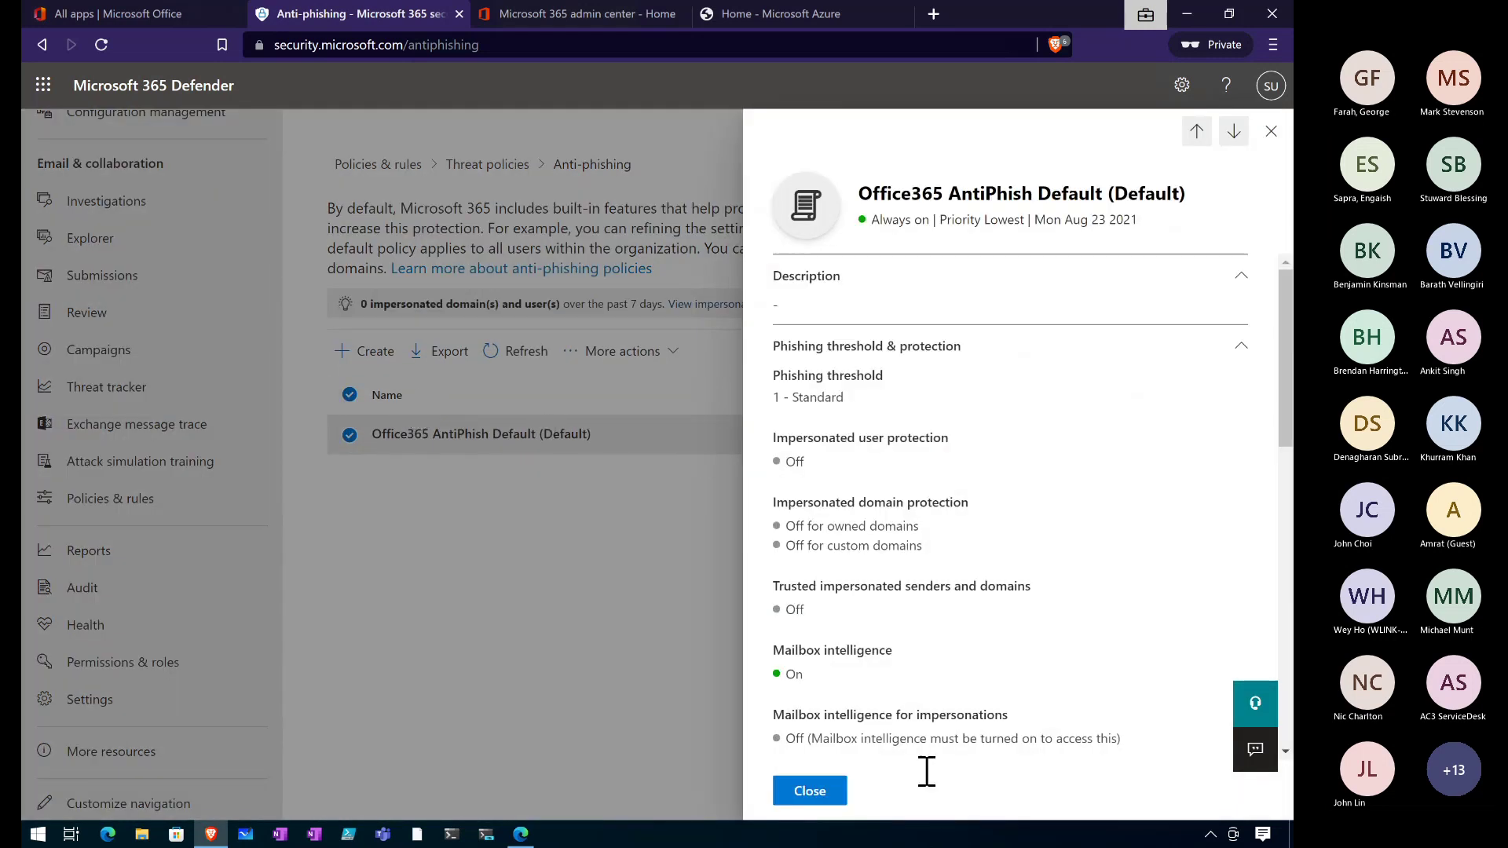
pyautogui.click(807, 793)
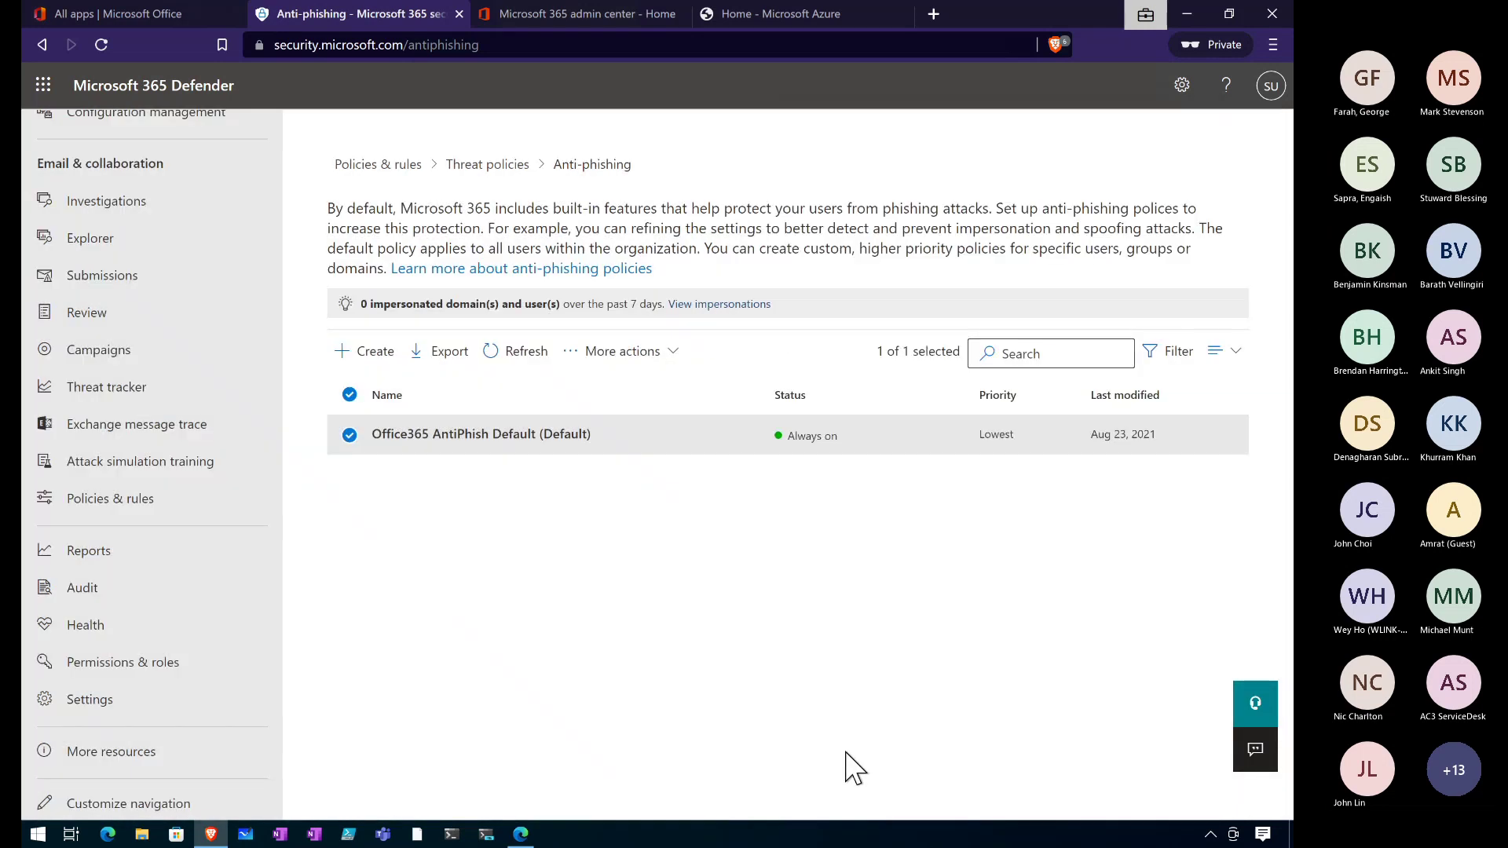
pyautogui.click(520, 439)
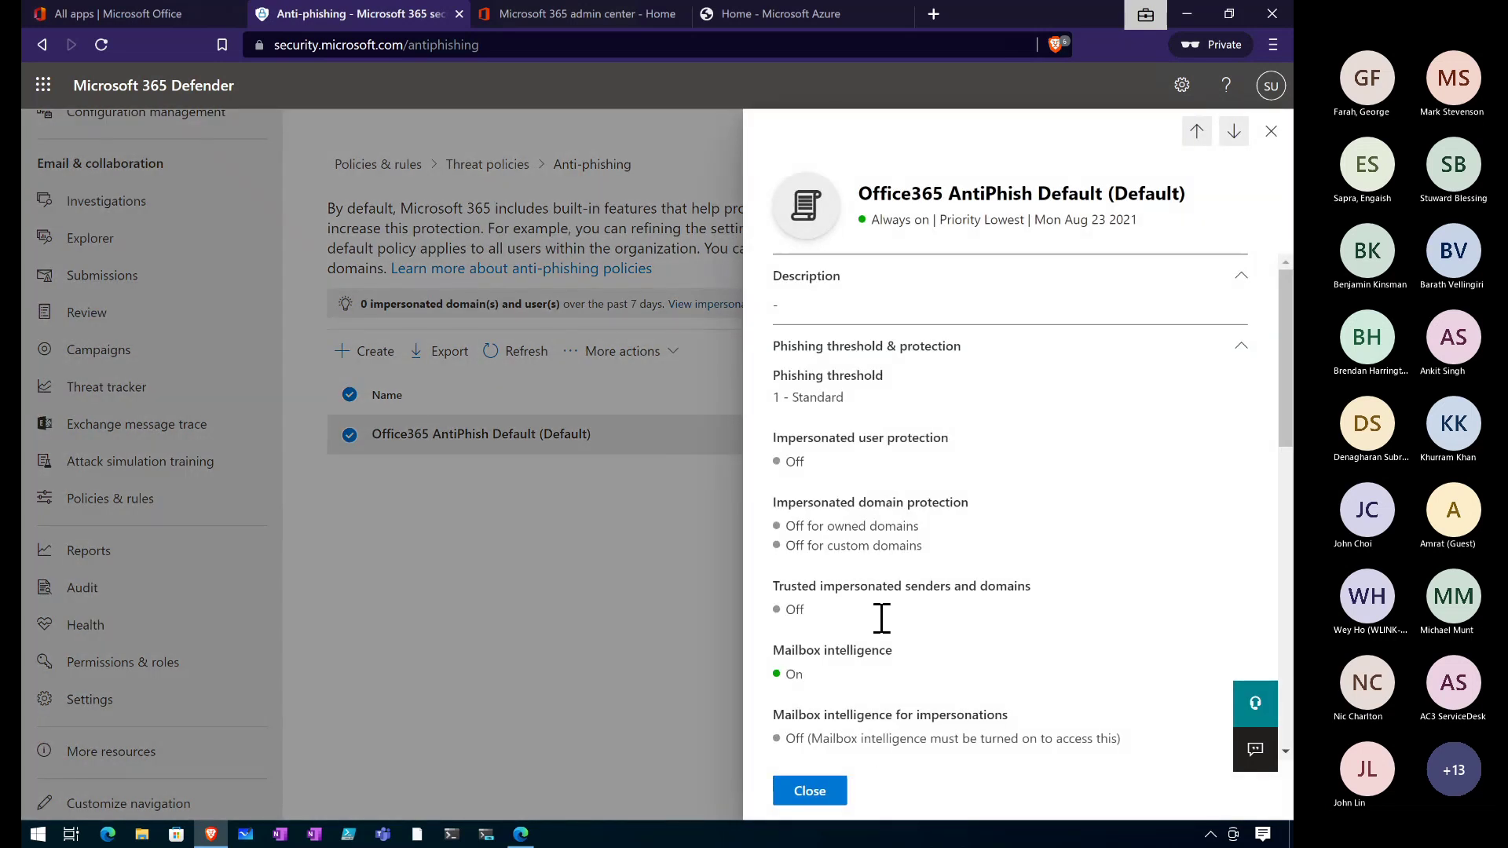
pyautogui.scroll(-15, 881, 619)
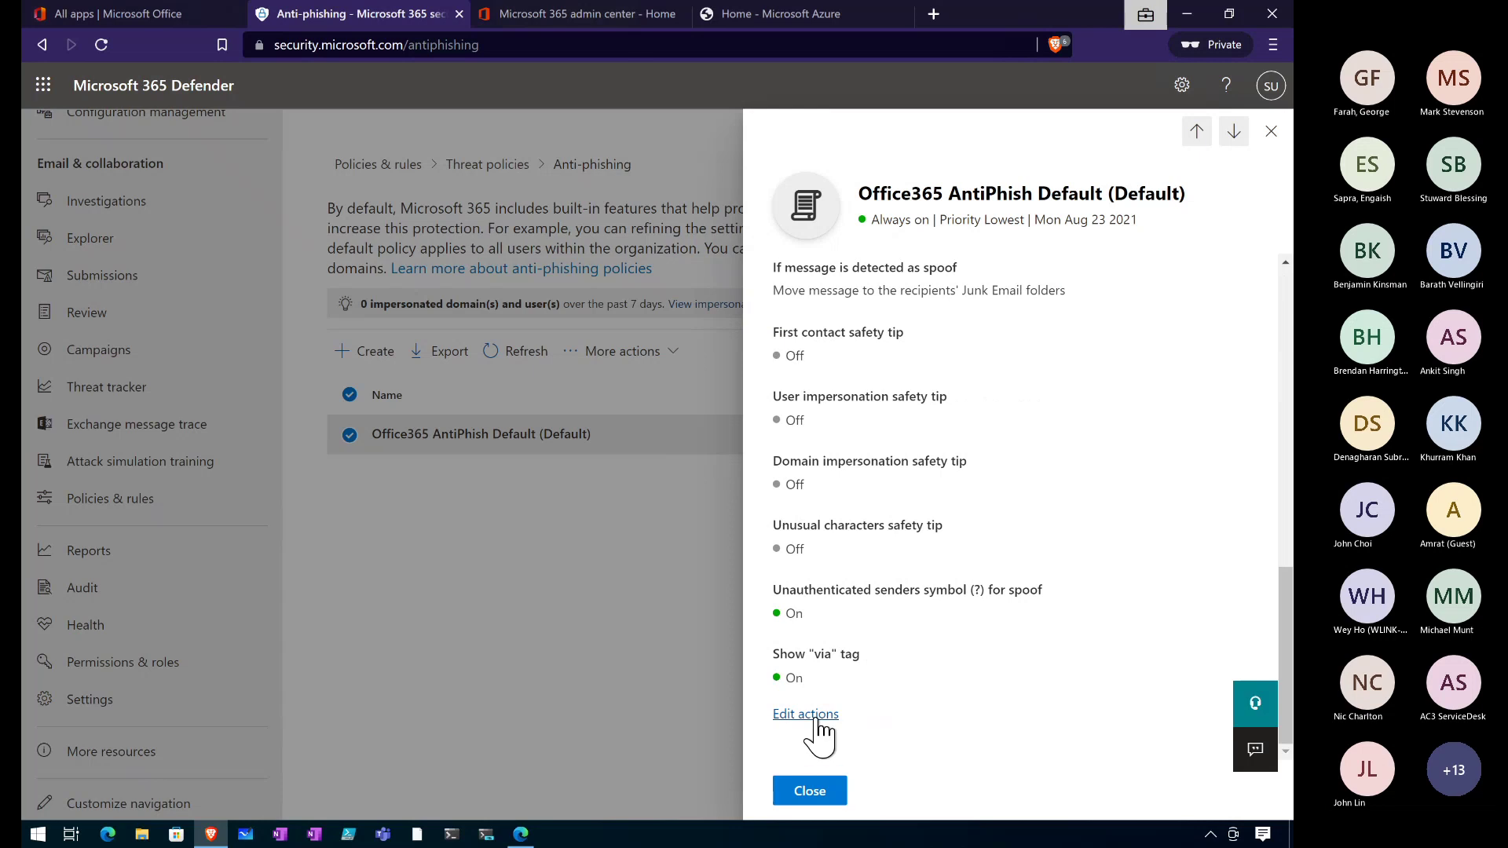
# Edit the default anti-phishing protection settings, moving the phishing email threshold to 3 - More Aggressive.
pyautogui.click(814, 718)
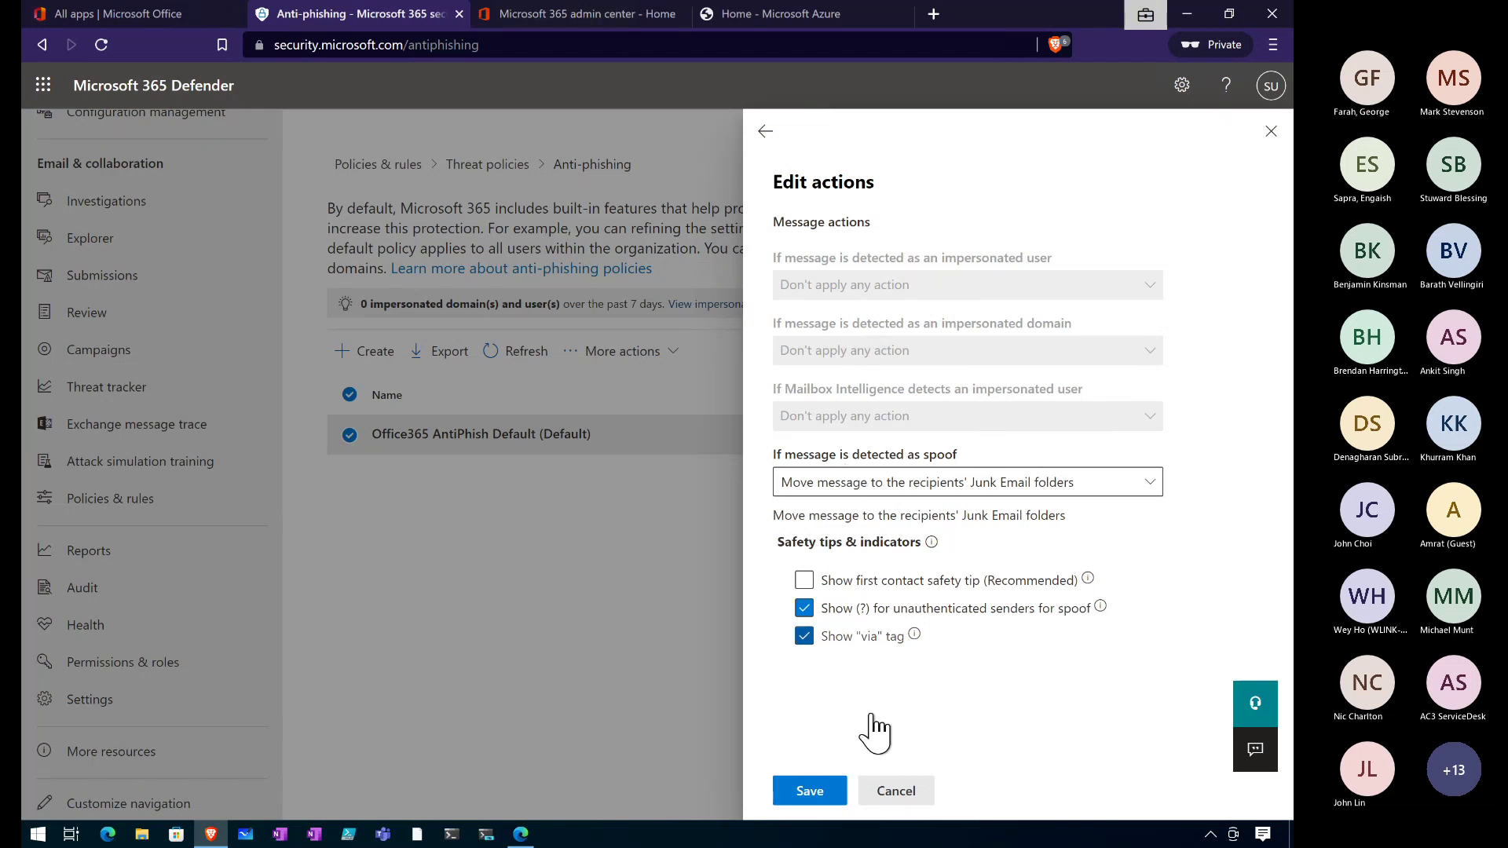
pyautogui.click(764, 132)
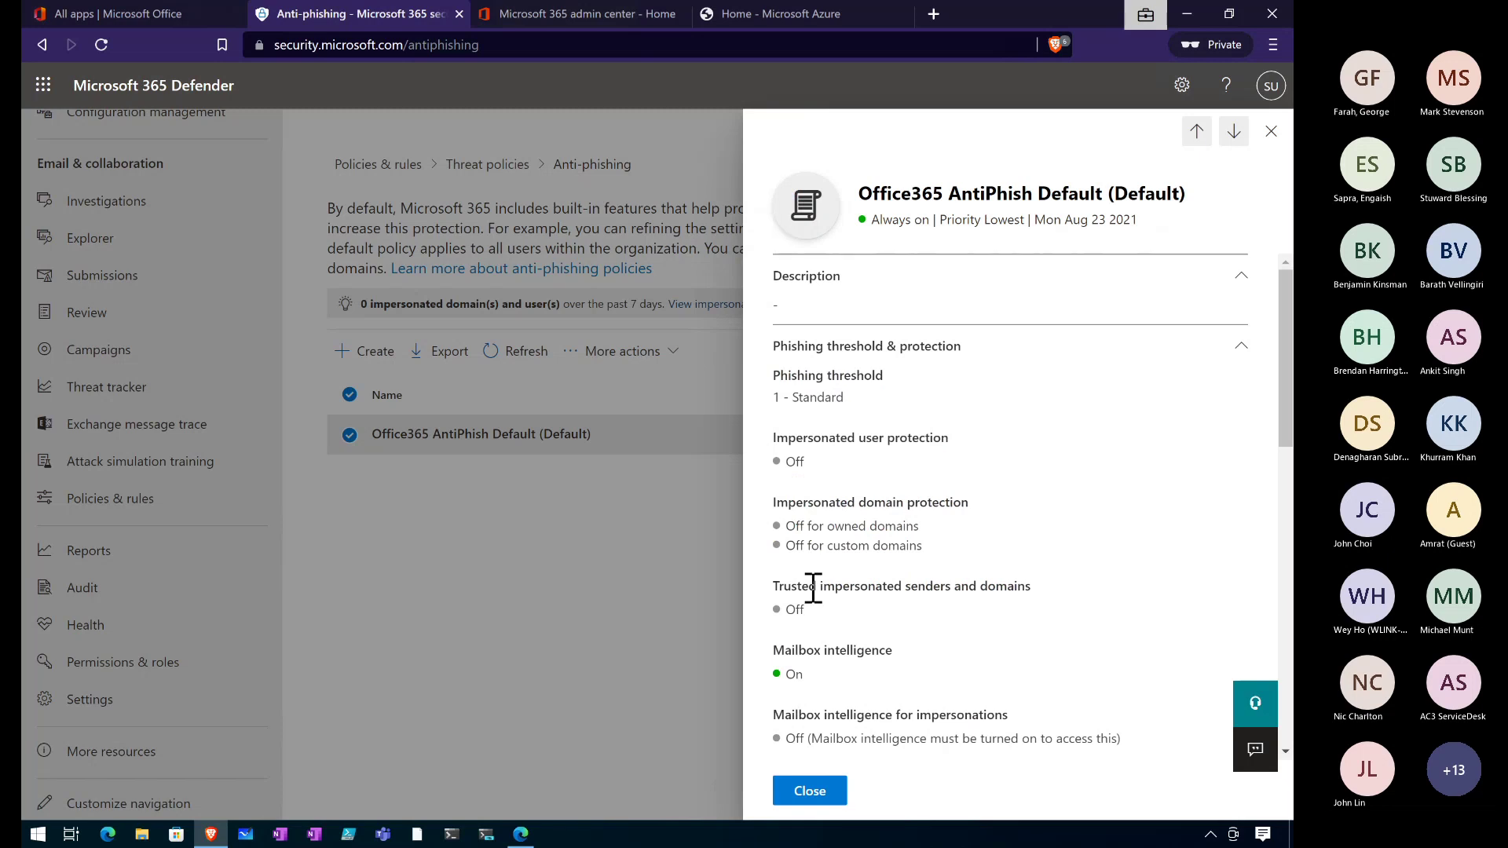
pyautogui.scroll(-6, 813, 589)
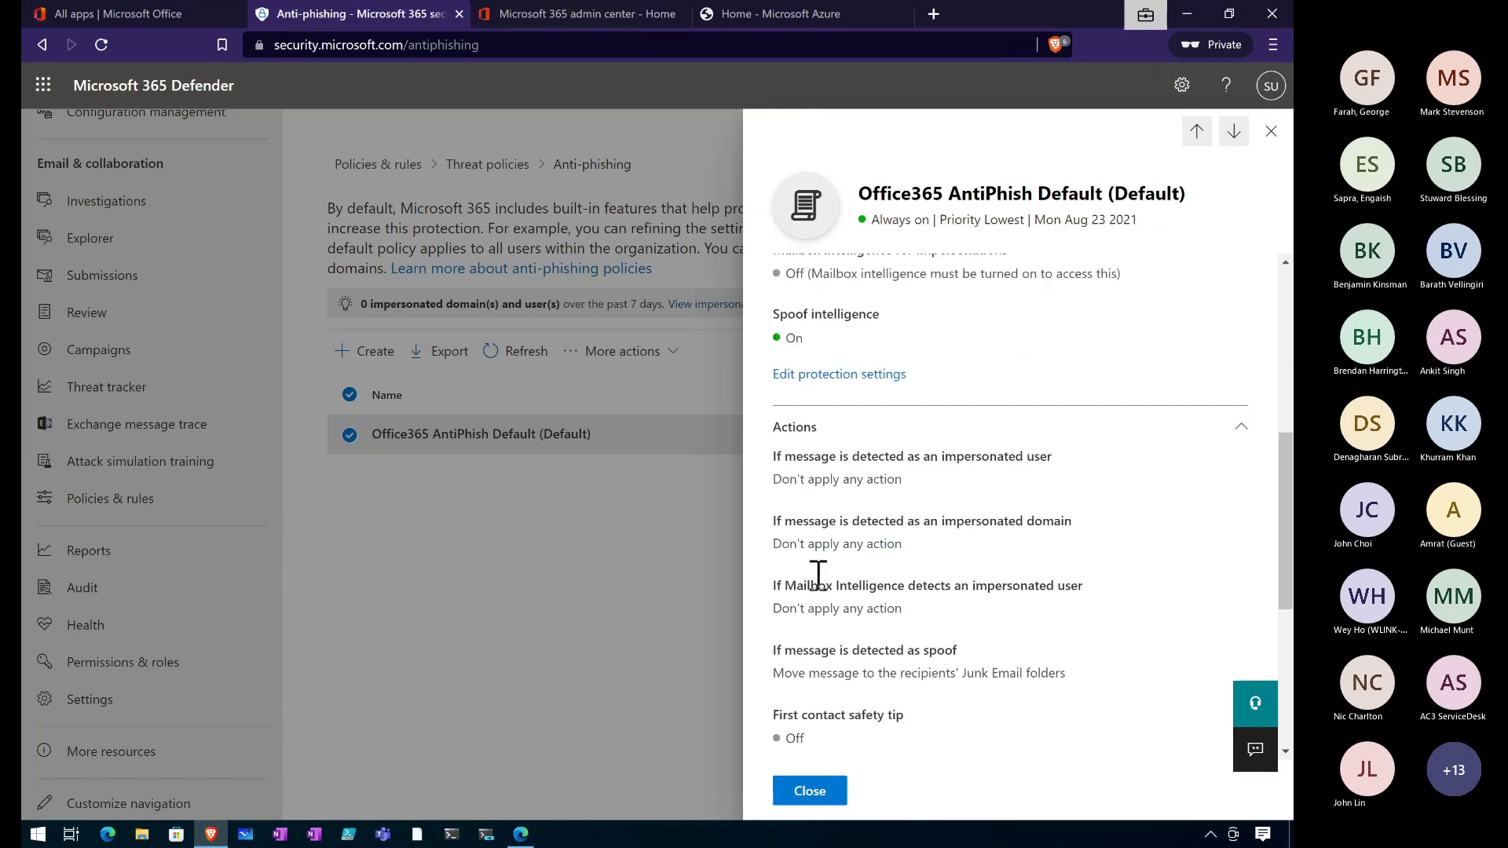
pyautogui.click(822, 373)
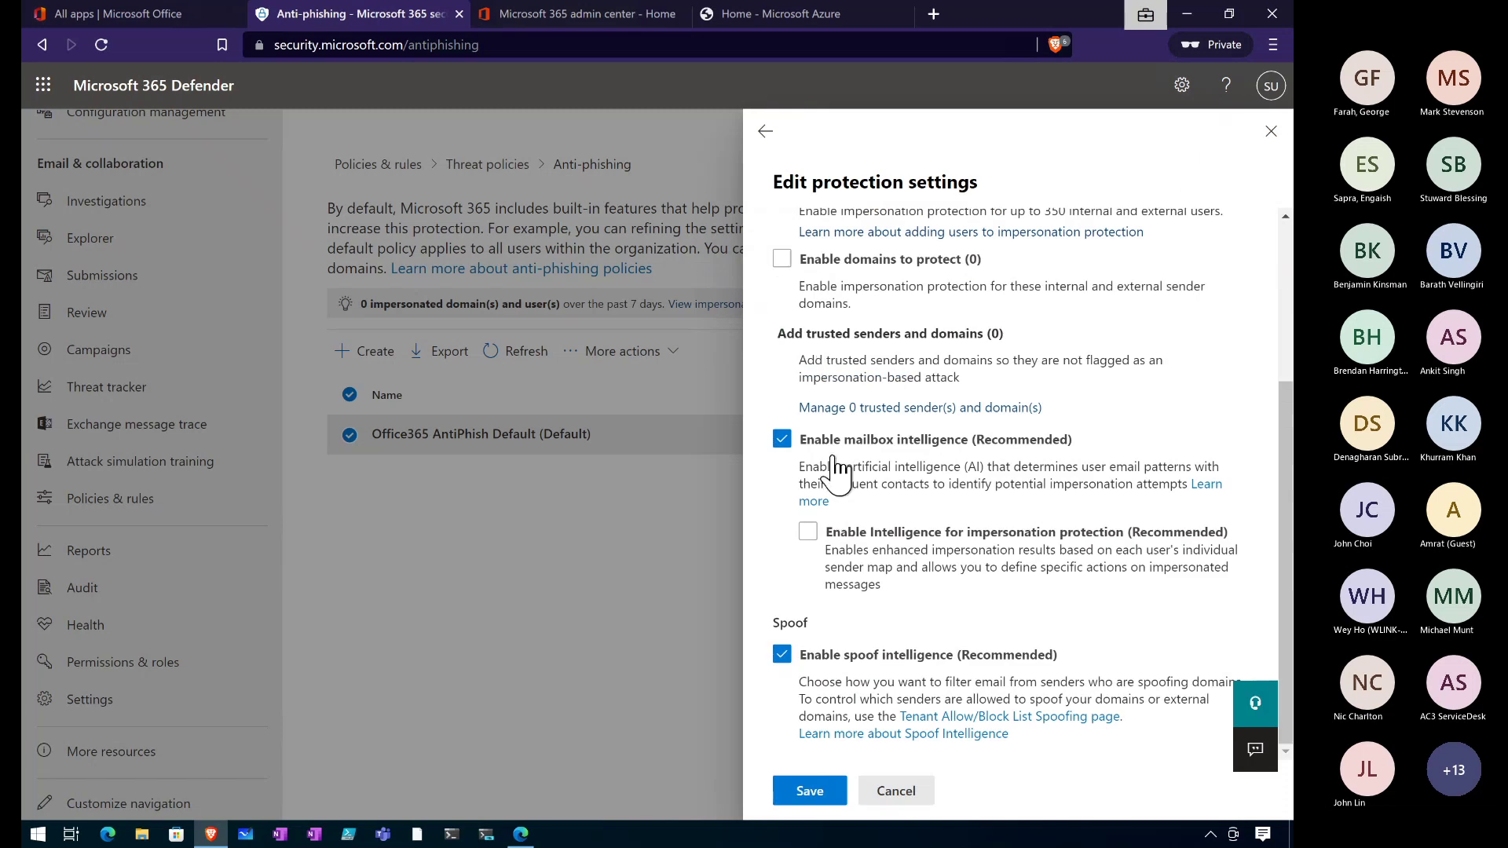
pyautogui.scroll(3, 825, 292)
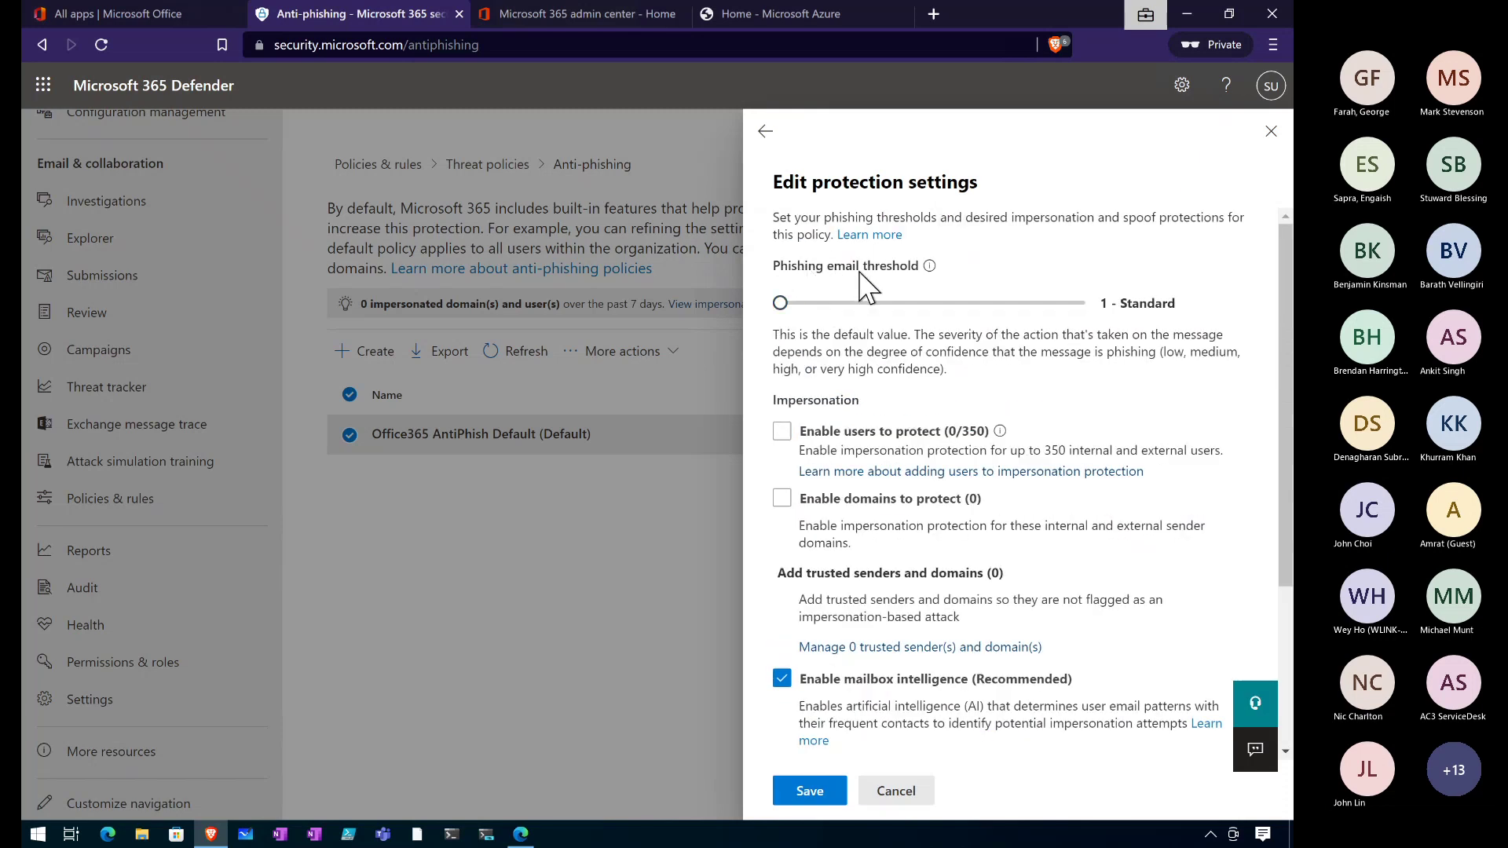
pyautogui.moveTo(780, 303); pyautogui.dragTo(954, 315)
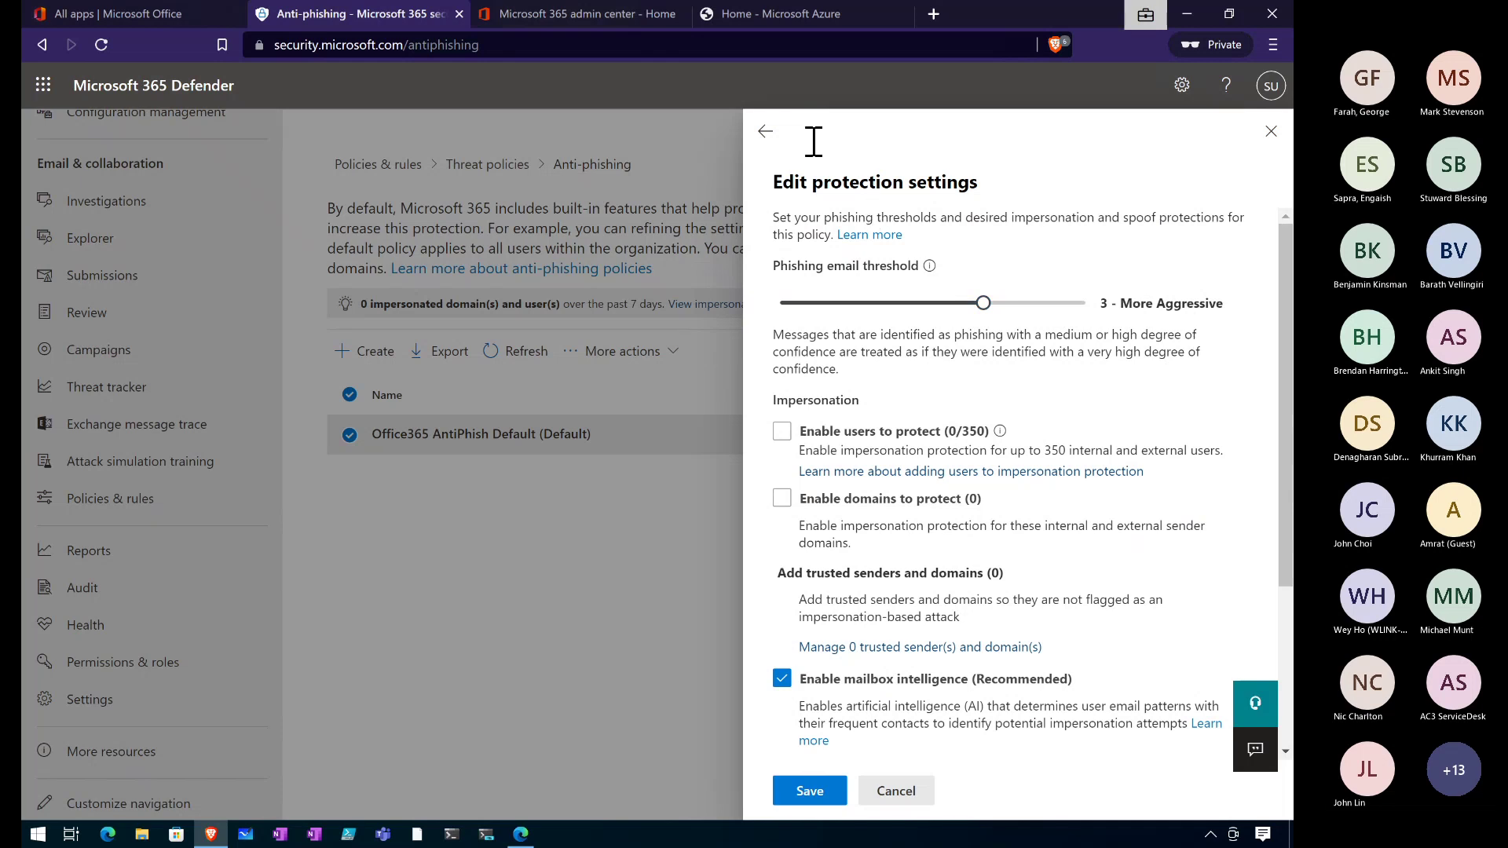
# Close the anti-phishing flyout, go to Preset Security Policies, and dismiss the client and quota errors.
pyautogui.click(767, 135)
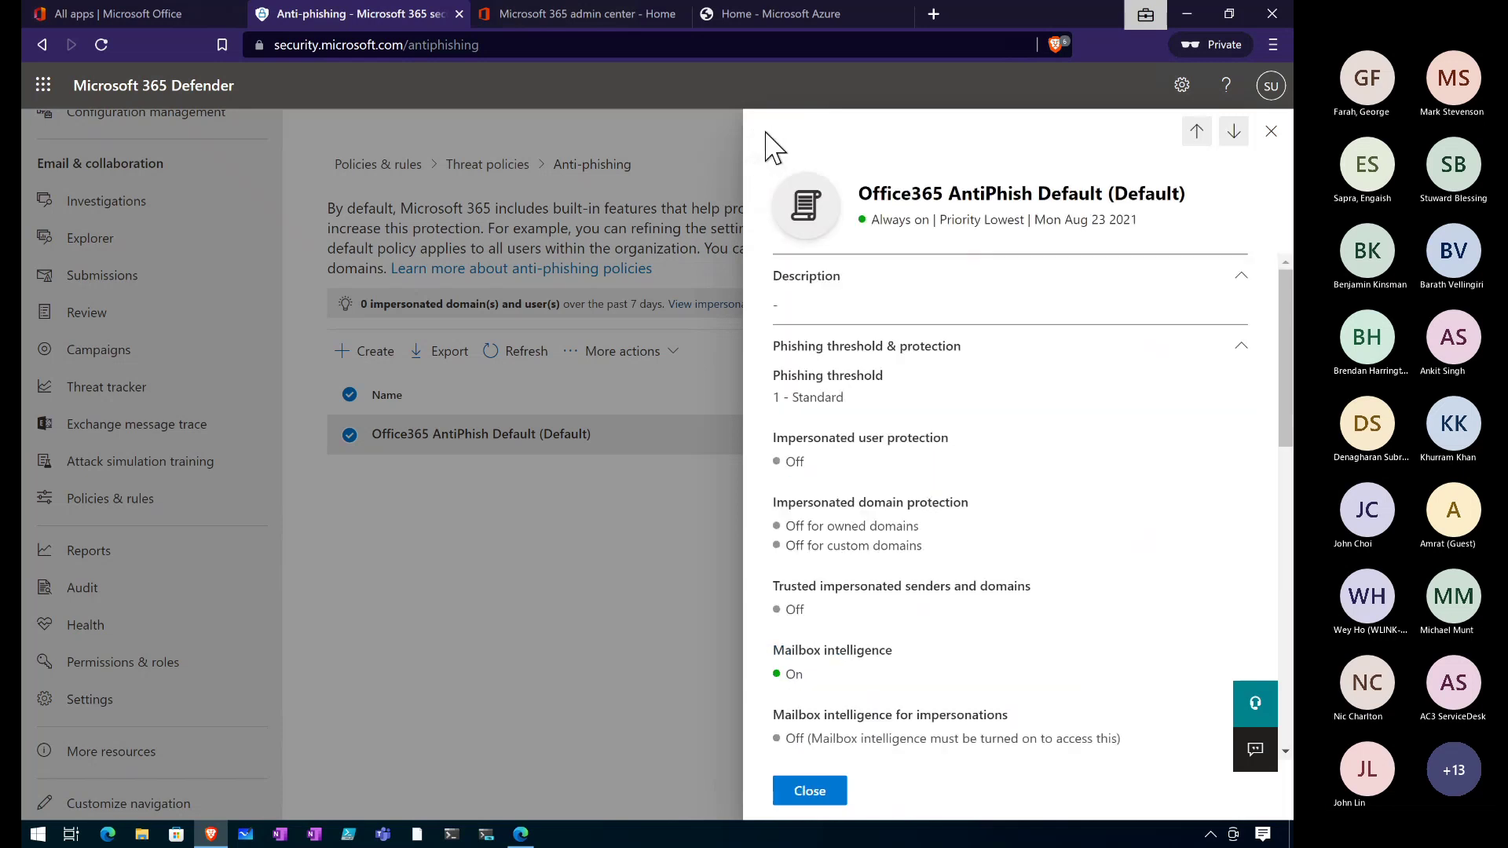
pyautogui.click(810, 790)
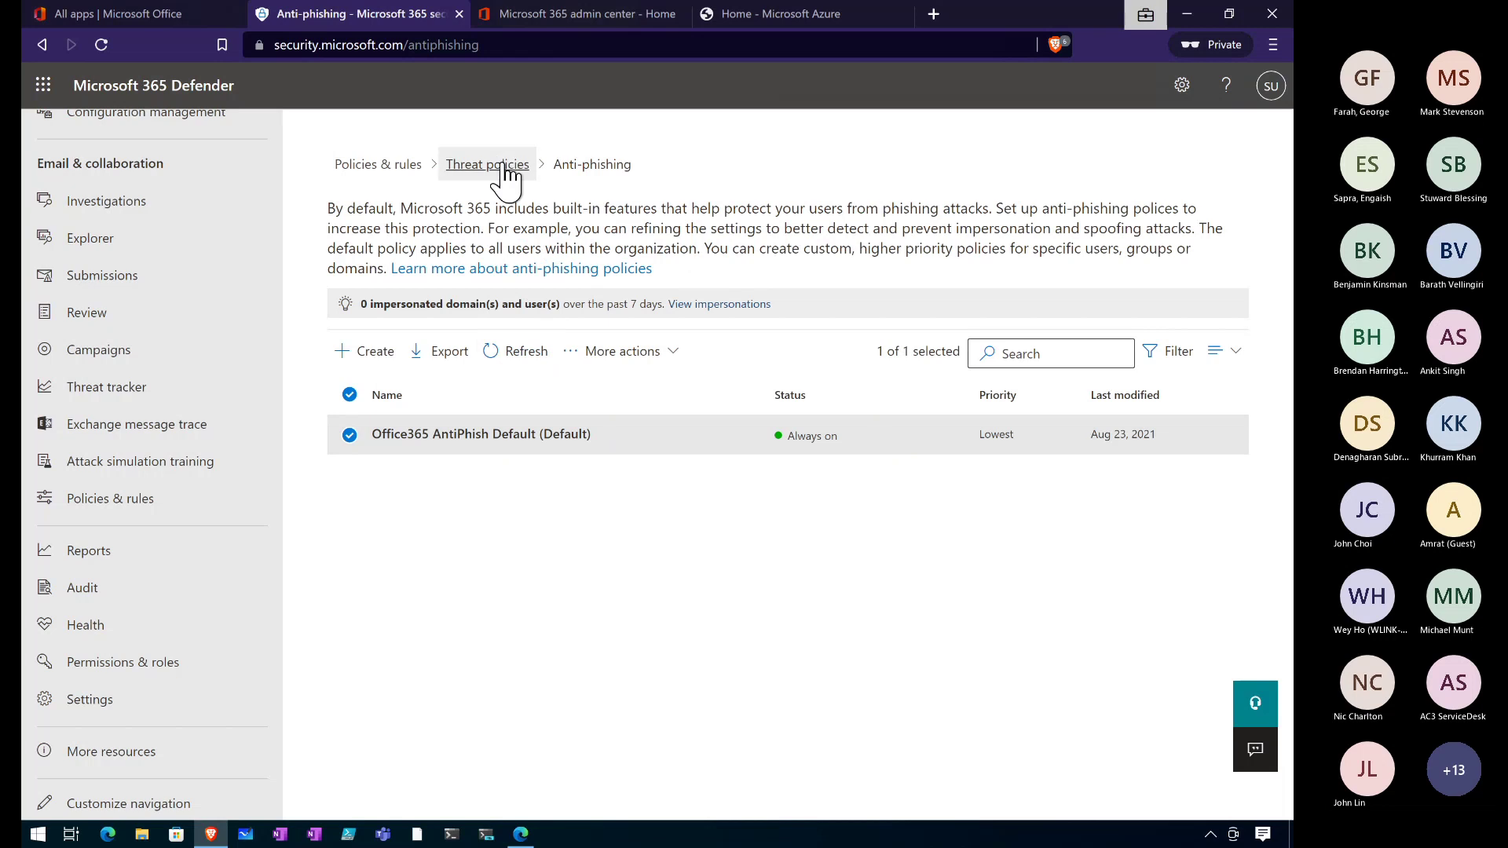
pyautogui.click(506, 165)
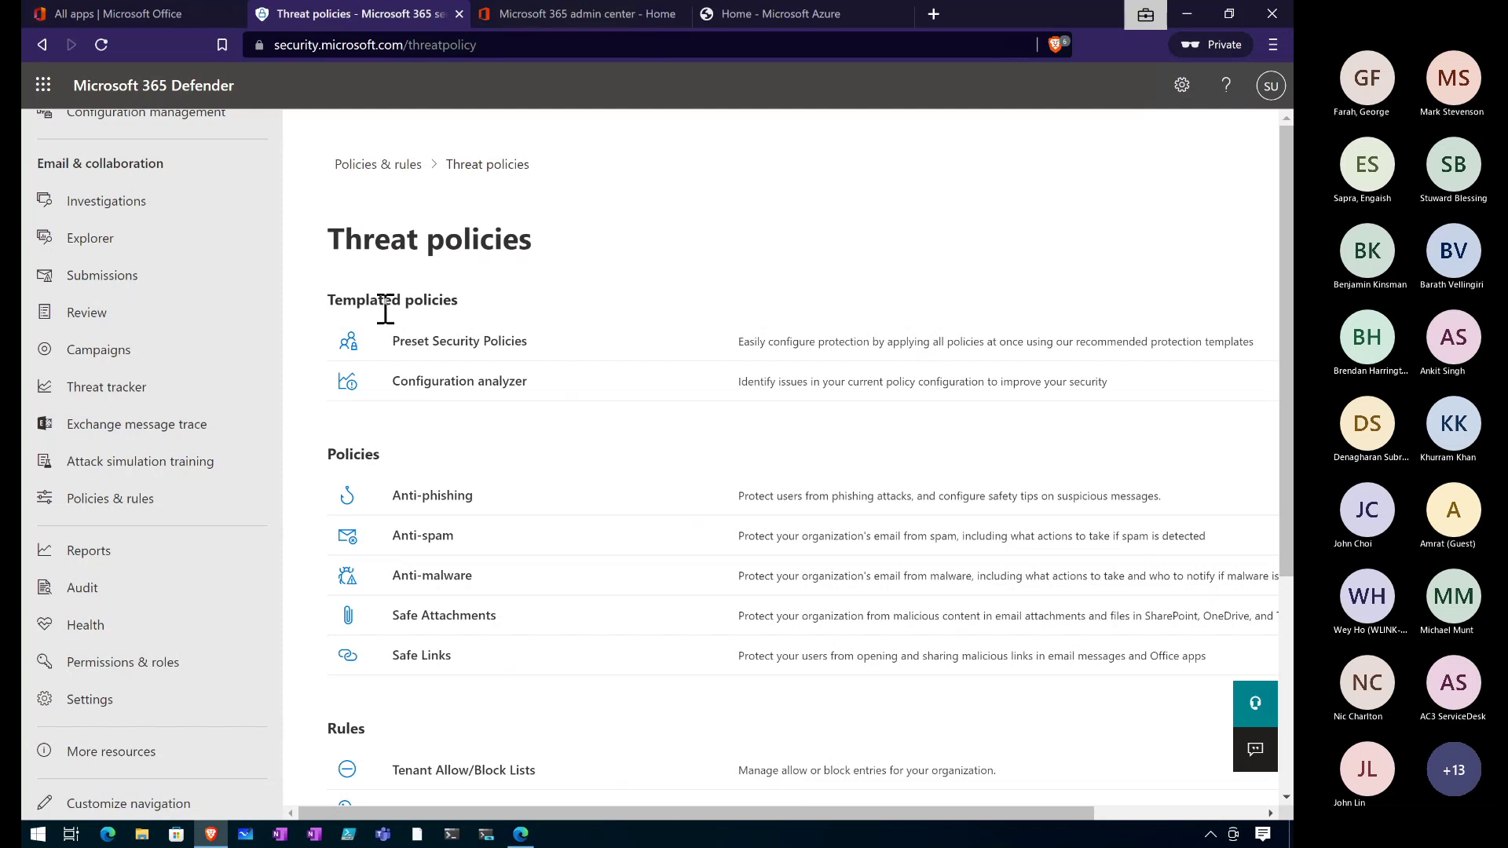
pyautogui.click(421, 340)
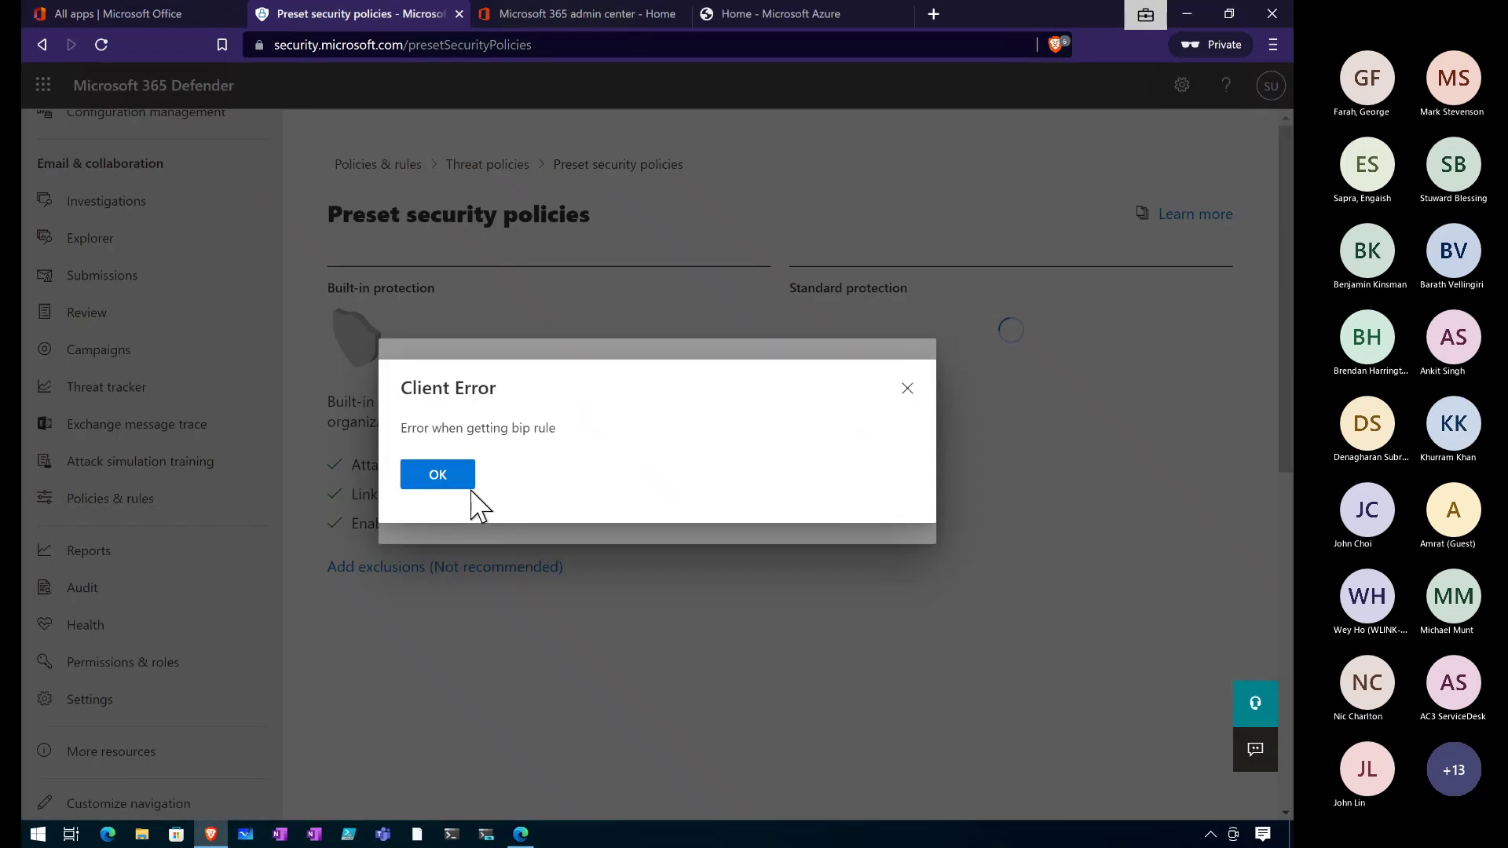
pyautogui.click(449, 476)
pyautogui.click(435, 508)
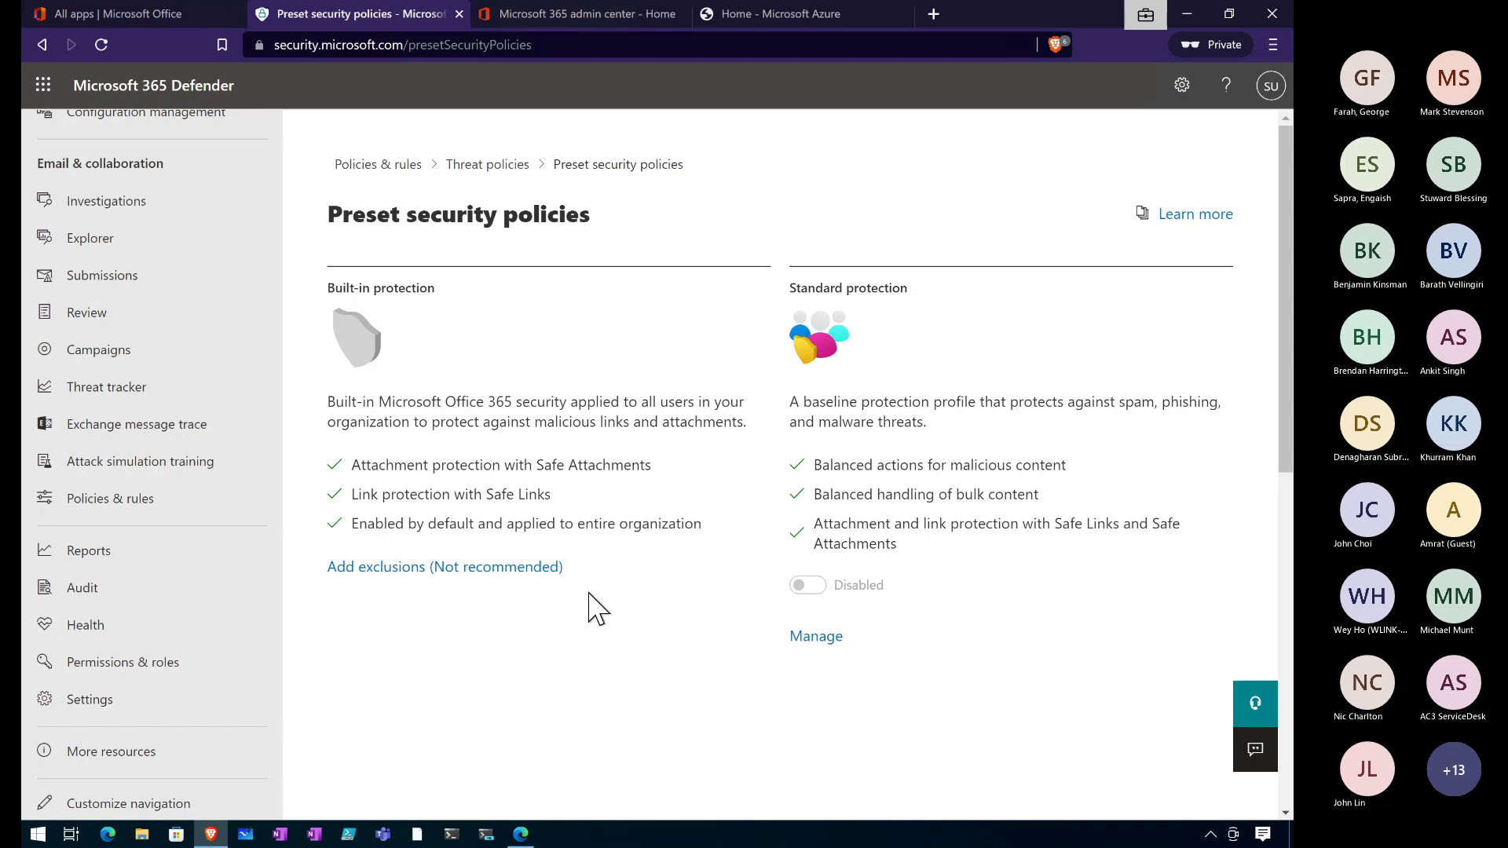
pyautogui.click(805, 638)
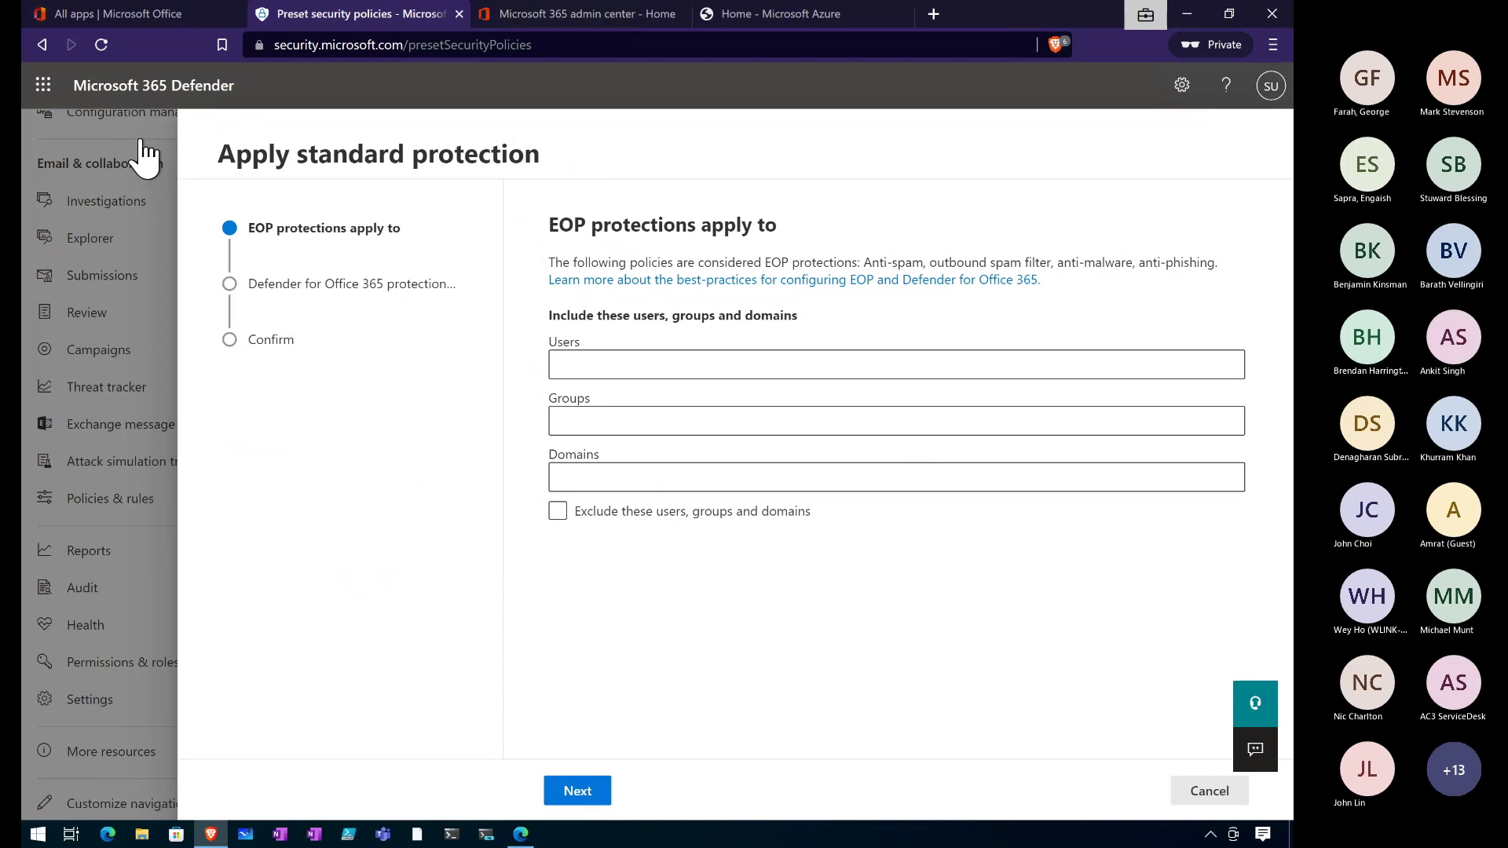
pyautogui.click(101, 45)
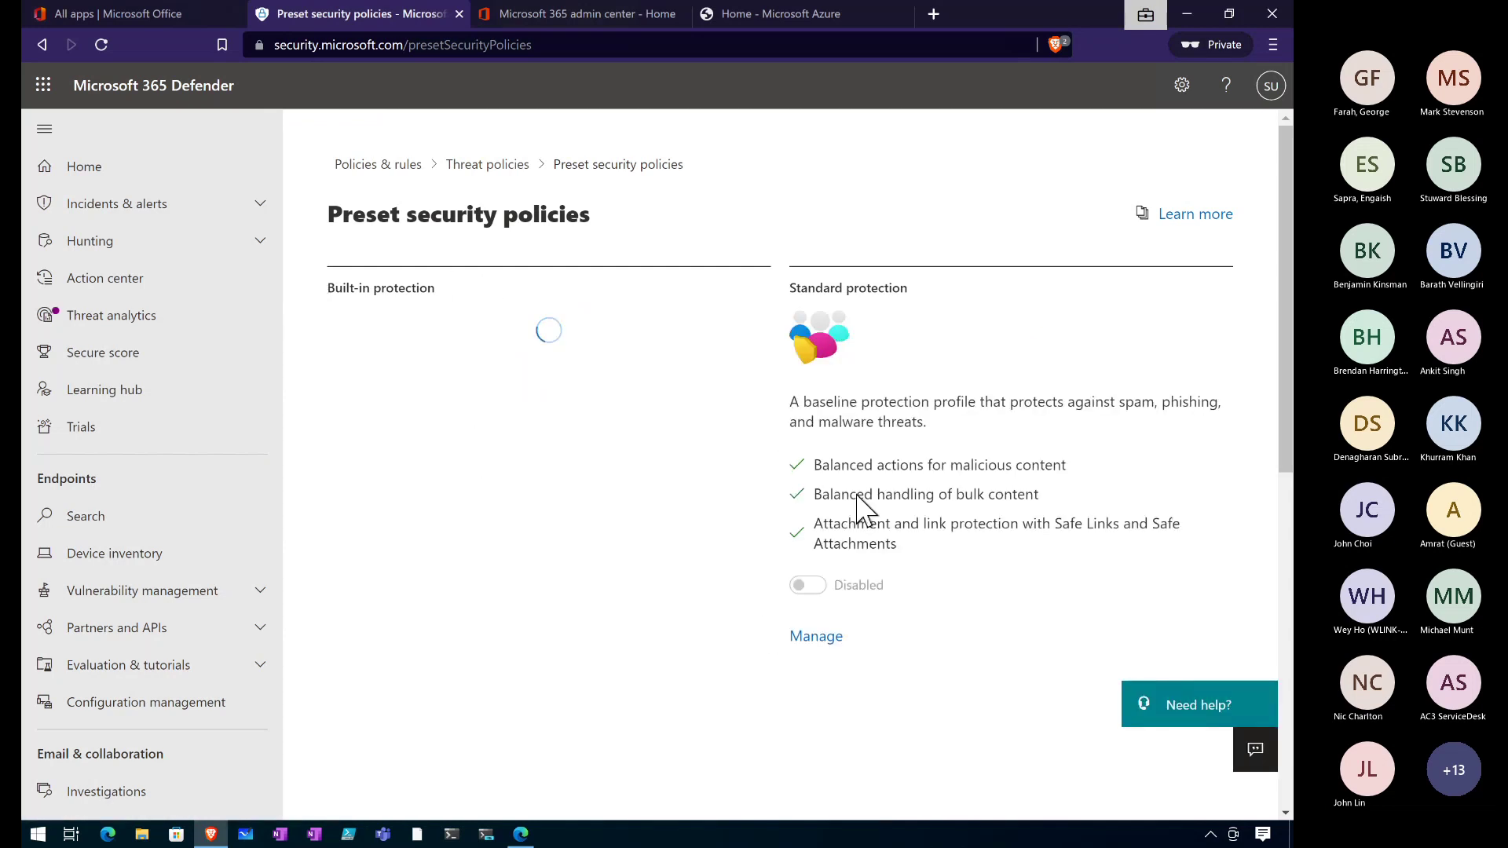
# Show the About preset security policies panel and follow its full-article link into a new tab.
pyautogui.click(1283, 598)
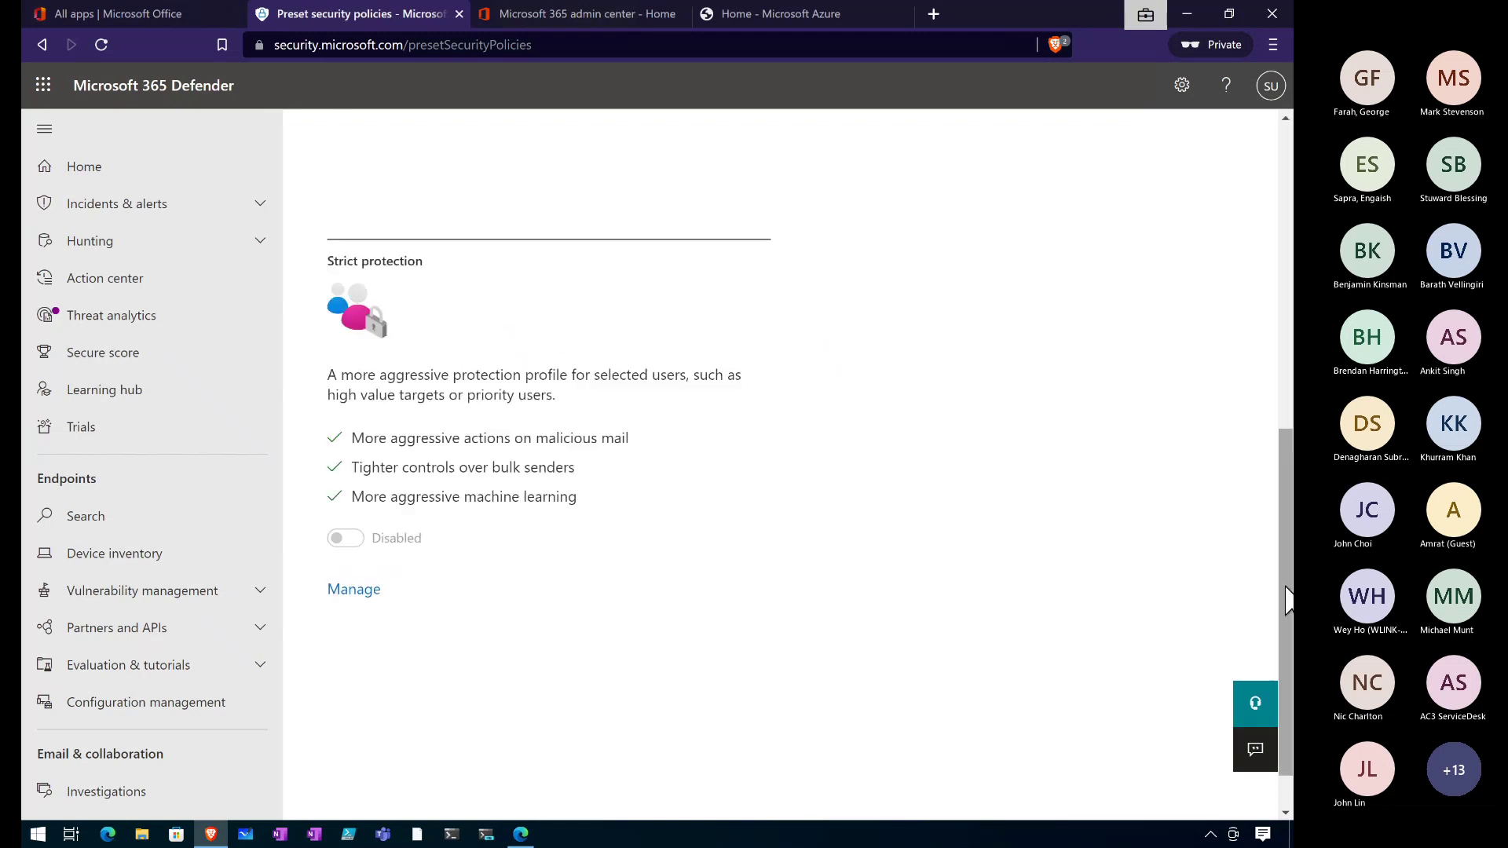
pyautogui.moveTo(1283, 565); pyautogui.dragTo(781, 243)
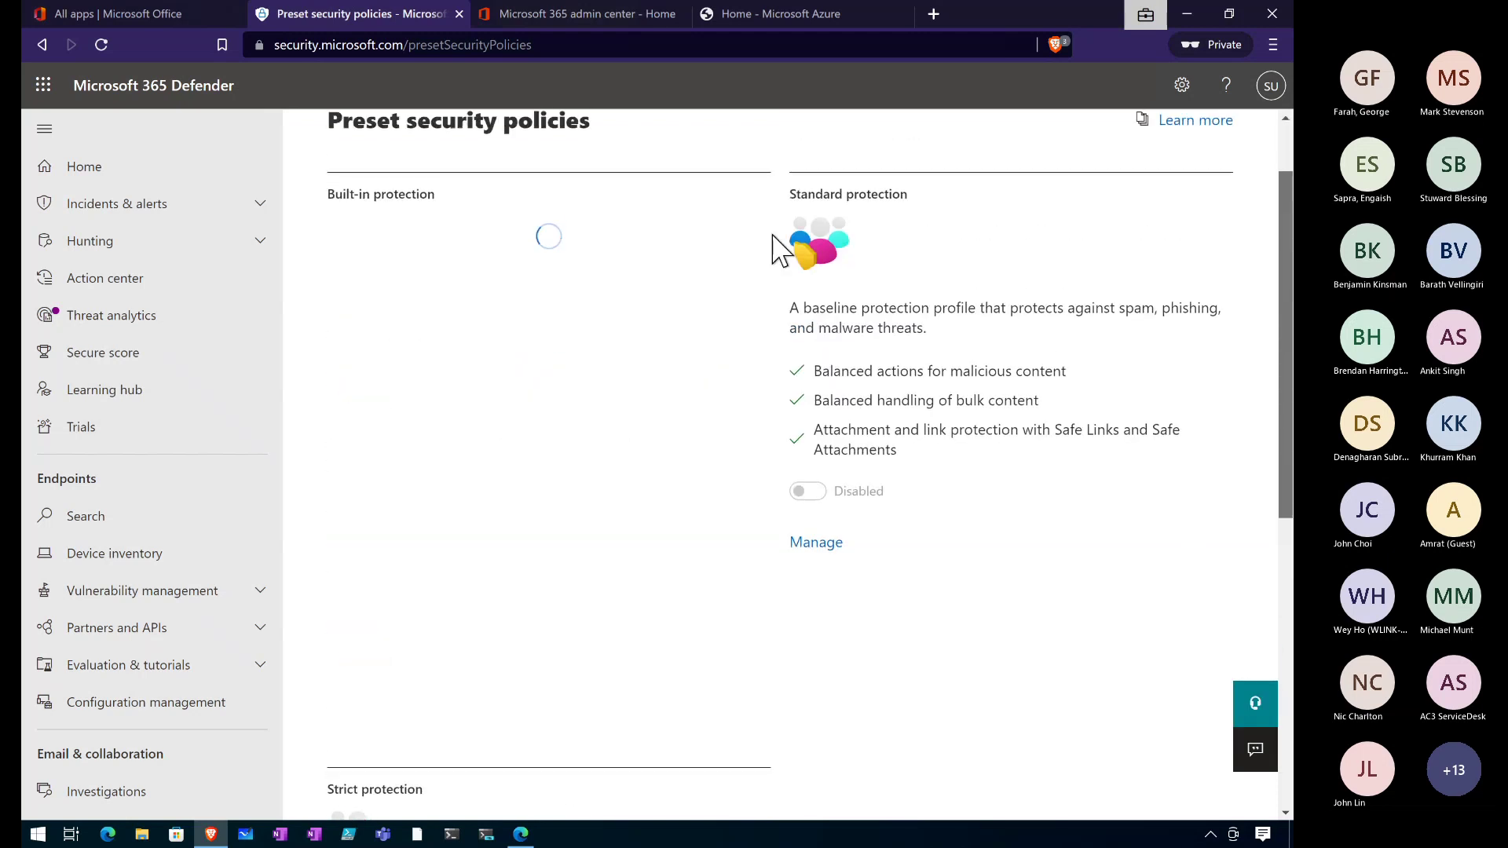
pyautogui.click(1283, 690)
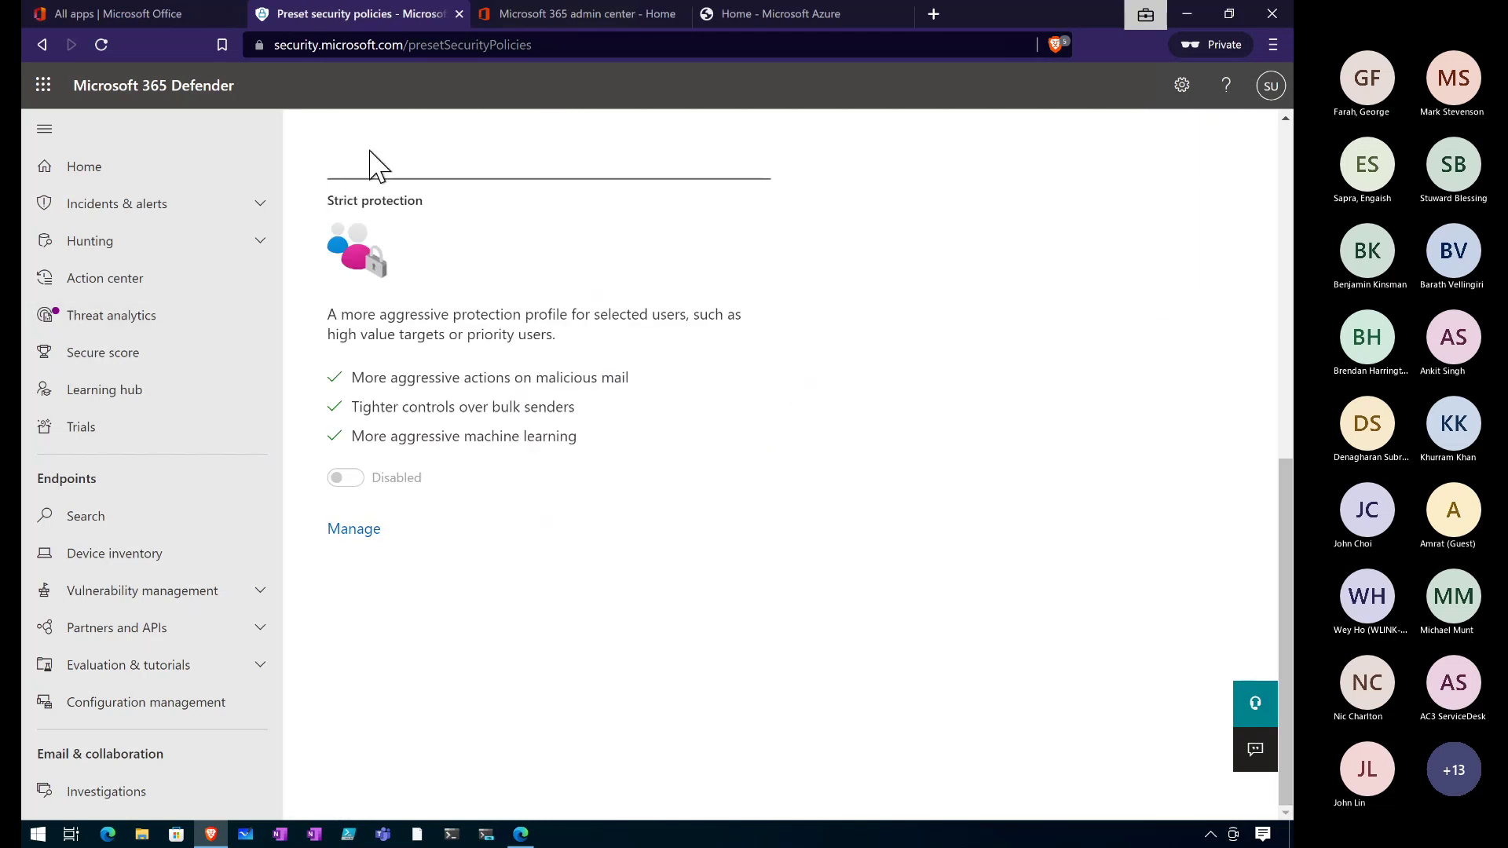
pyautogui.scroll(10, 498, 479)
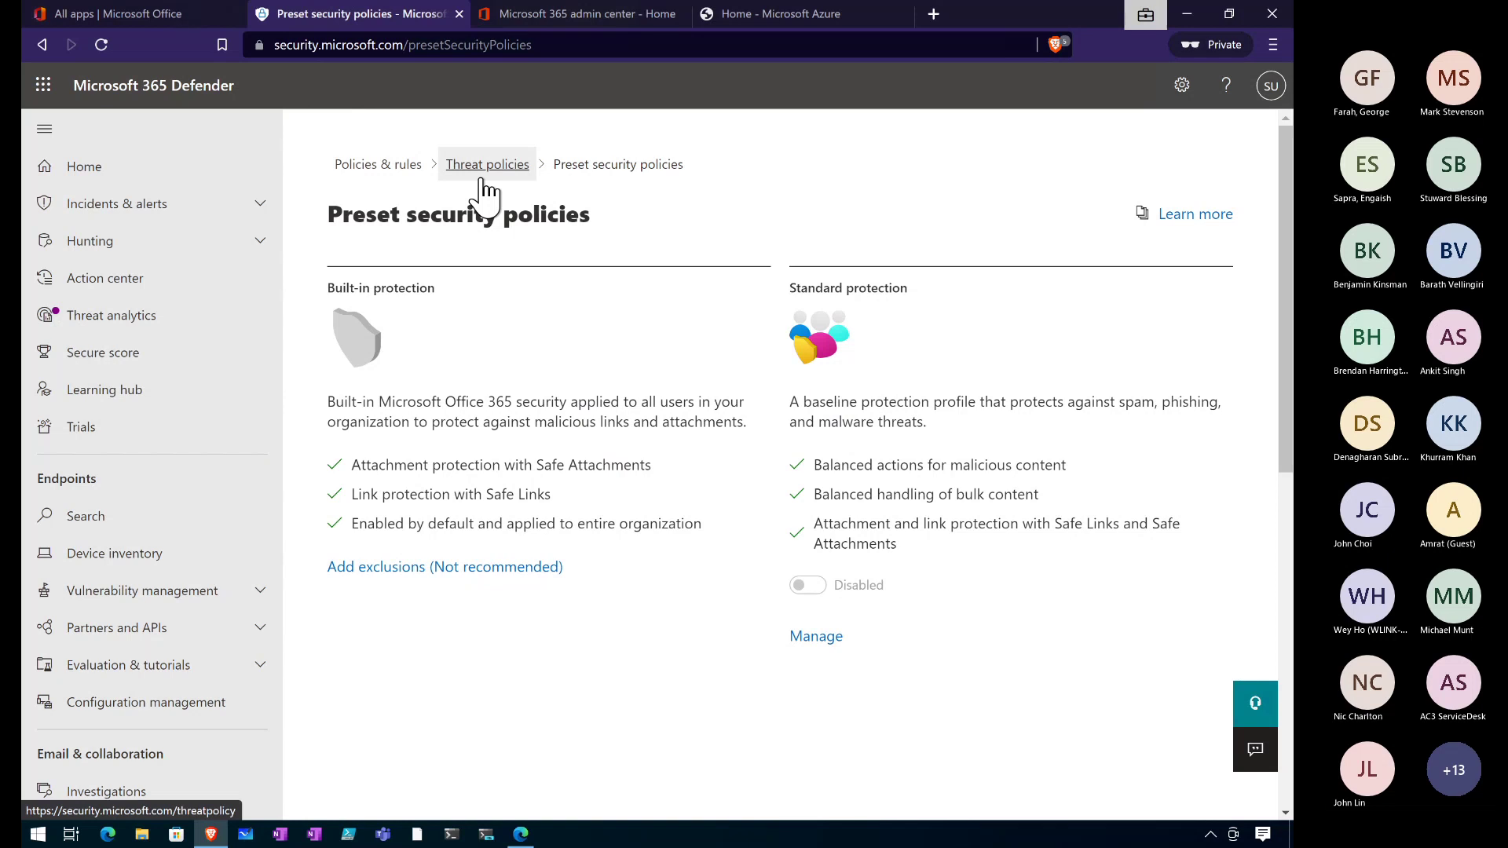
pyautogui.click(1178, 214)
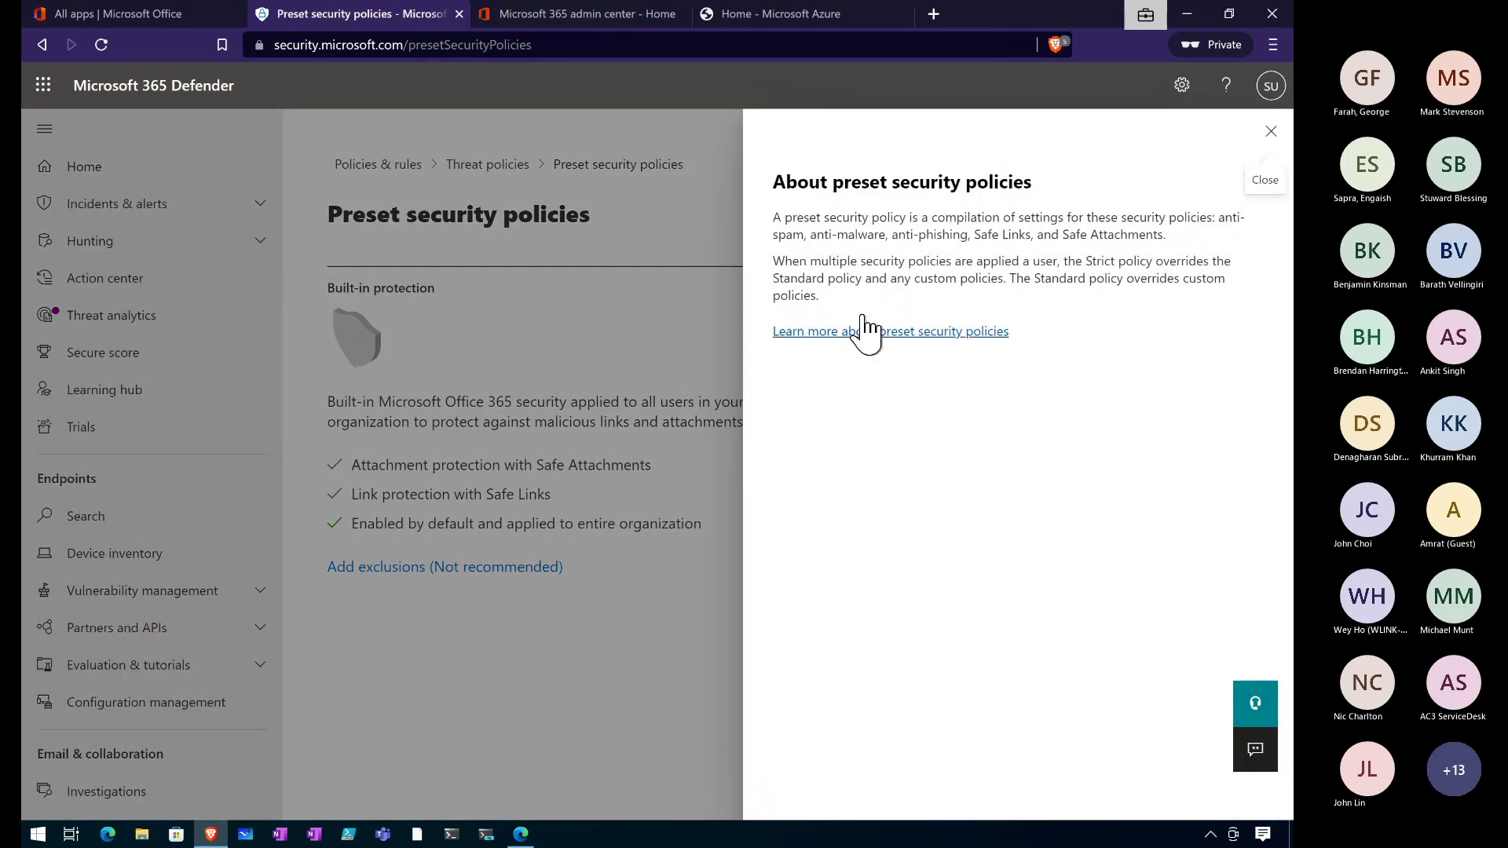
pyautogui.click(872, 334)
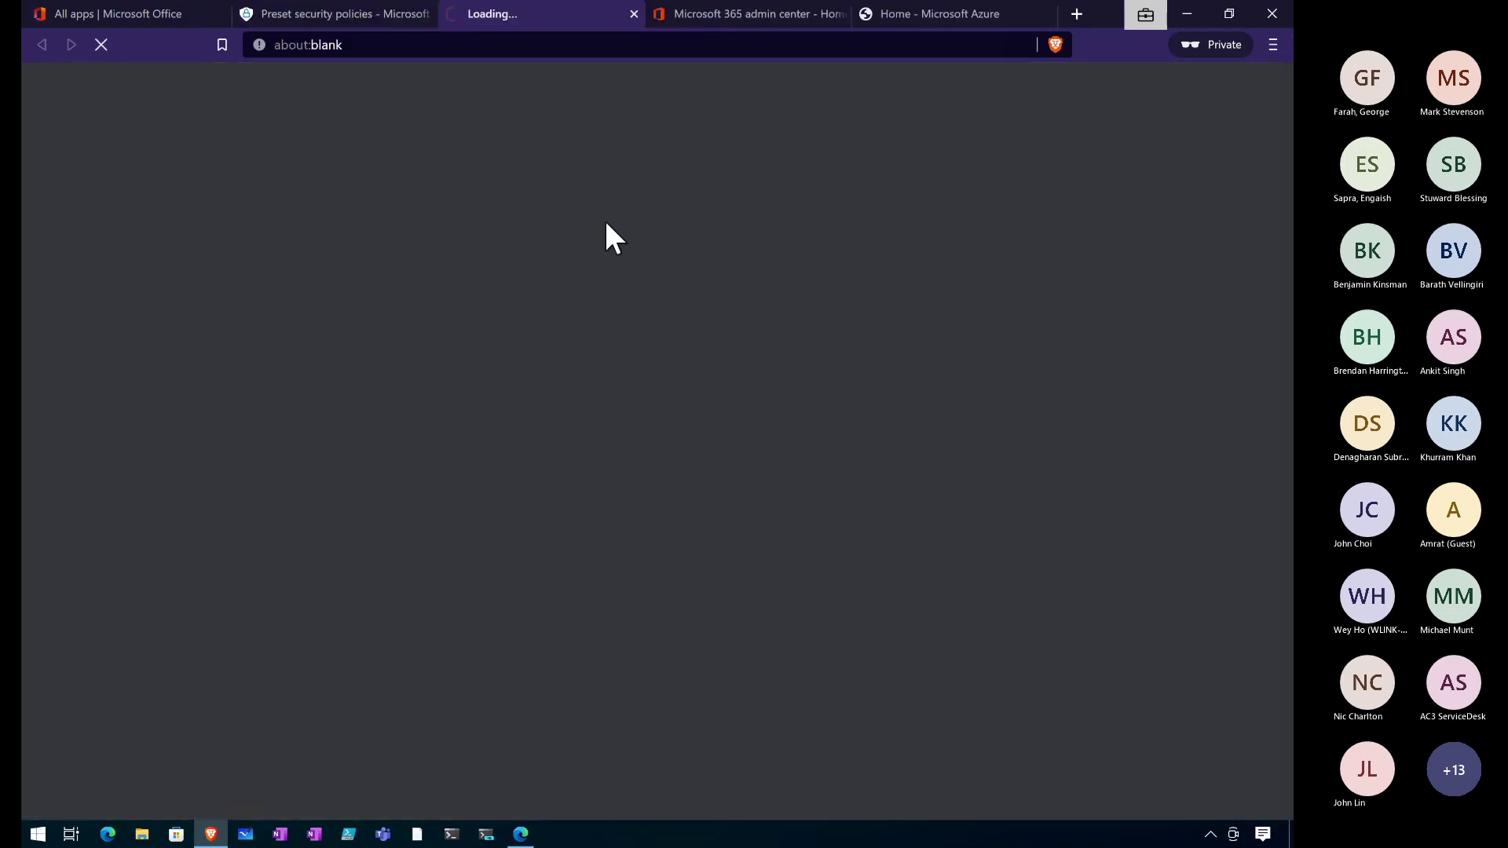
# Select the Docs article's web address, then close the documentation tab.
pyautogui.click(431, 44)
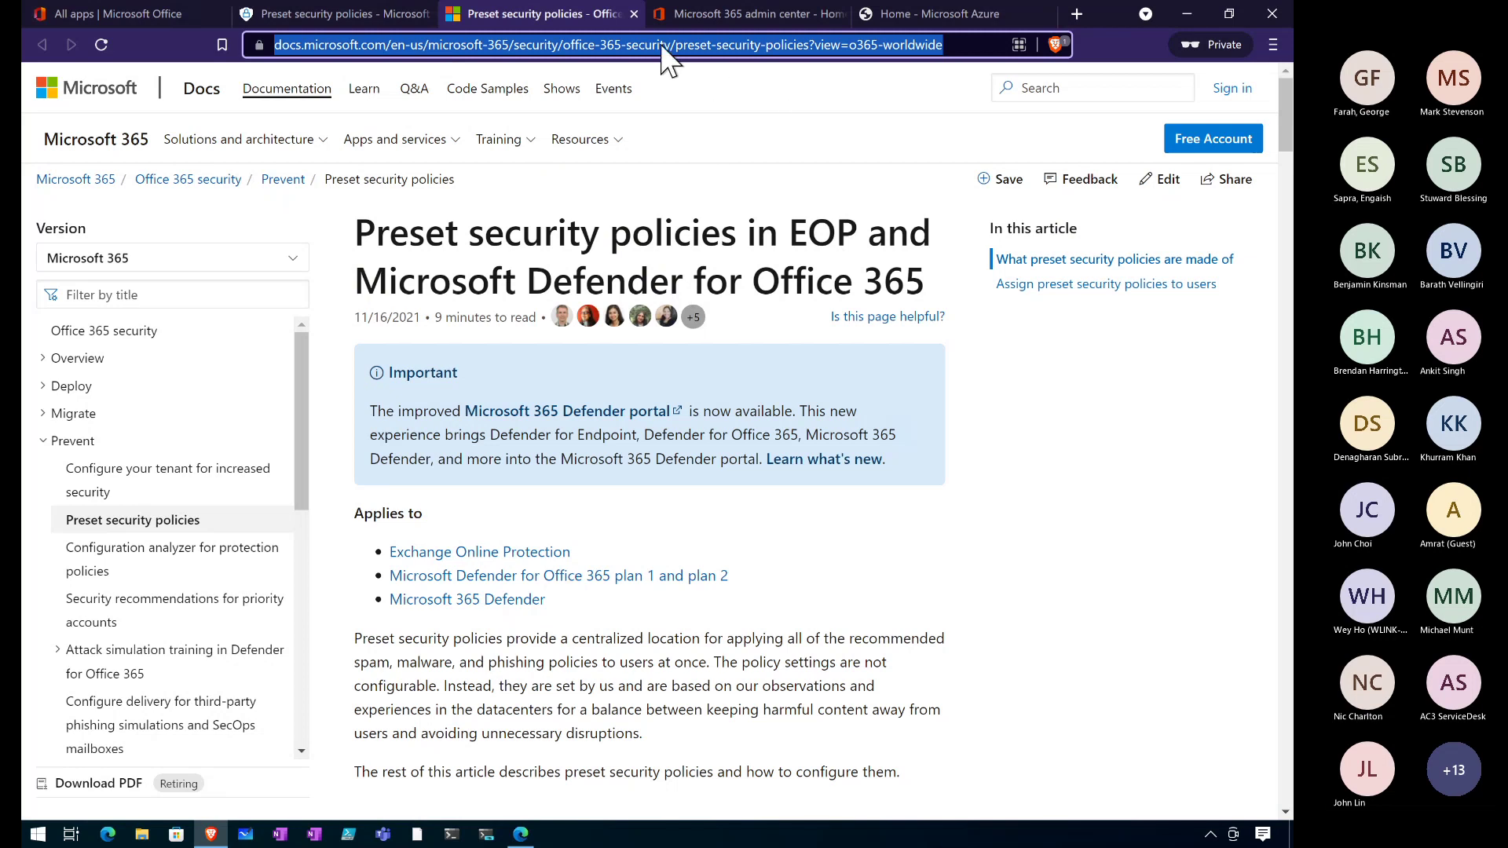
pyautogui.click(634, 13)
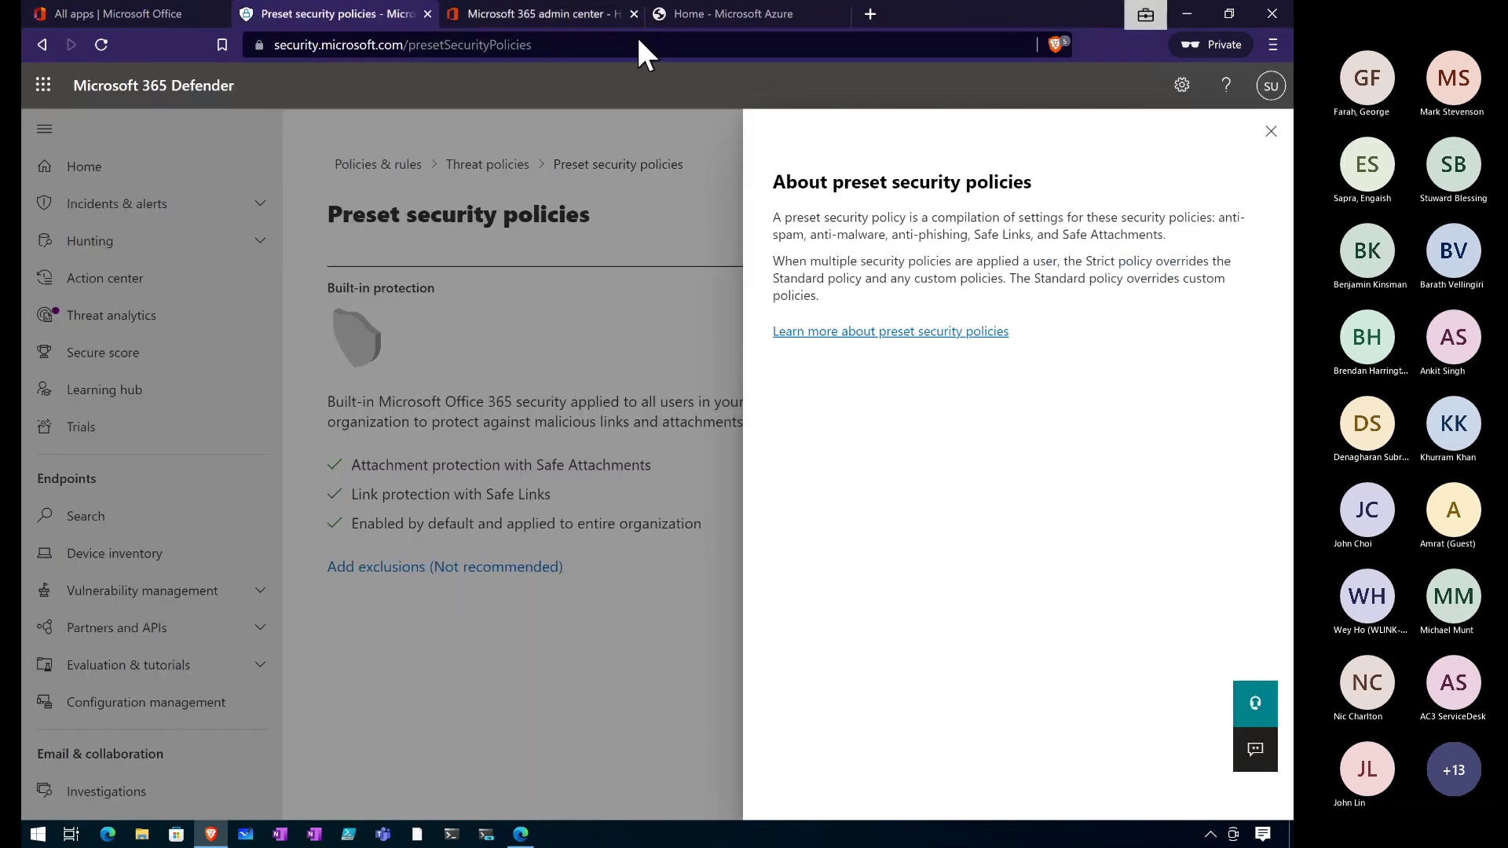
# Close the preset policies panel and open Configuration analyzer from Threat policies.
pyautogui.click(1271, 132)
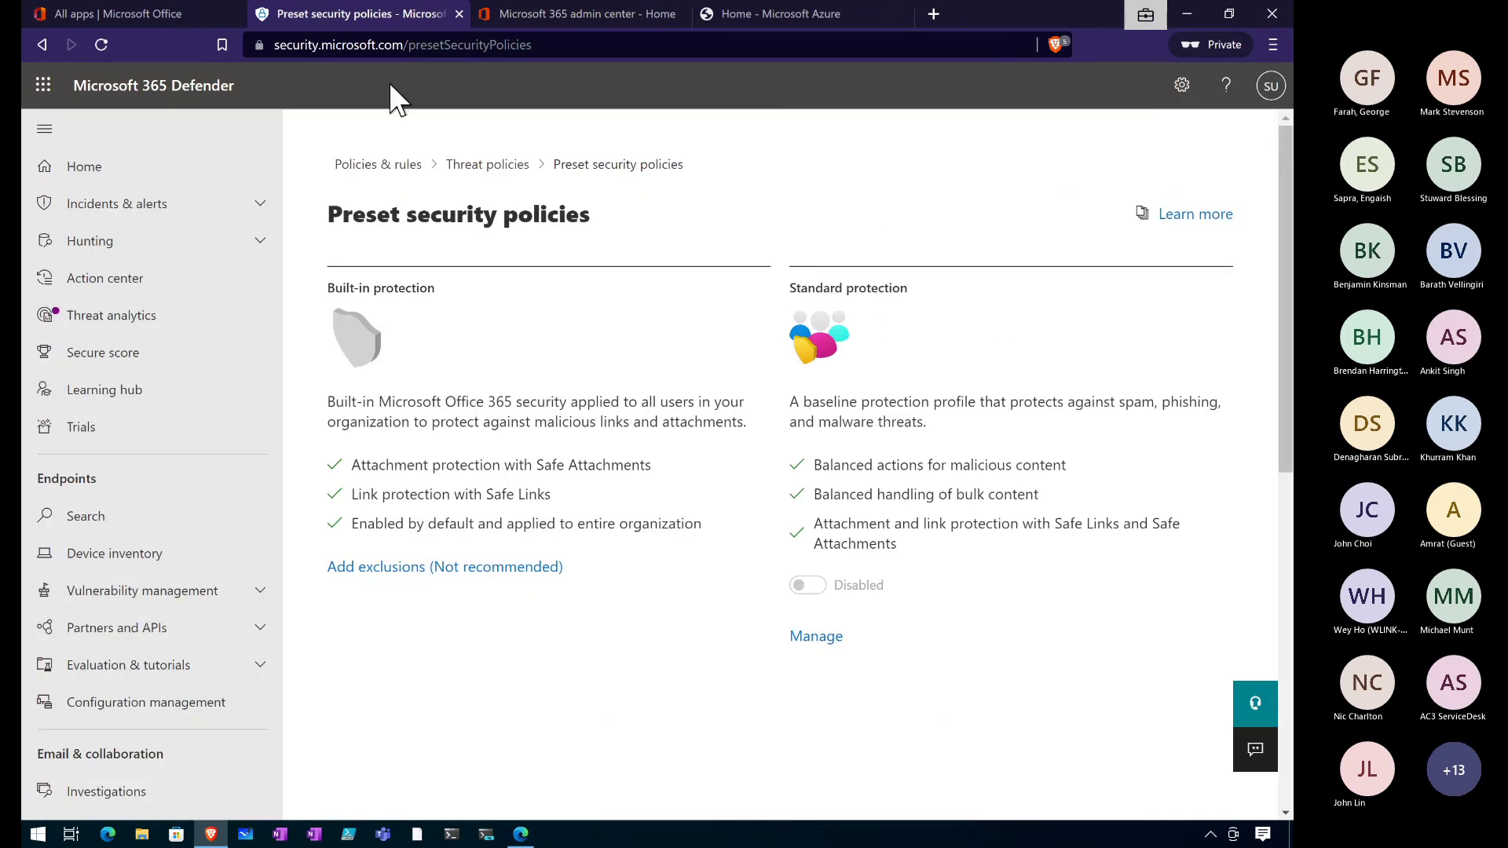
pyautogui.click(491, 179)
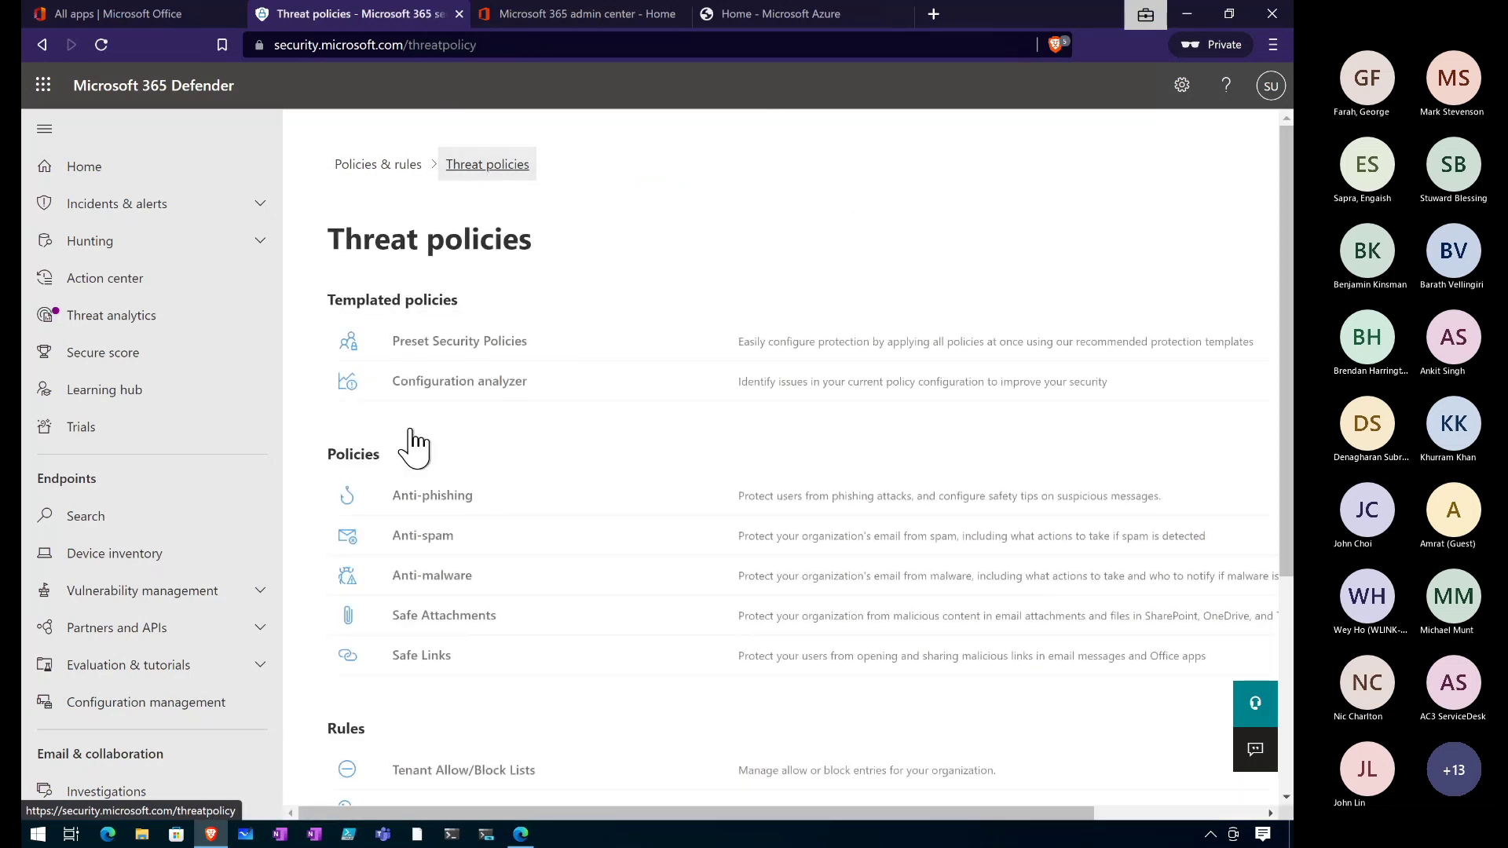
pyautogui.click(448, 383)
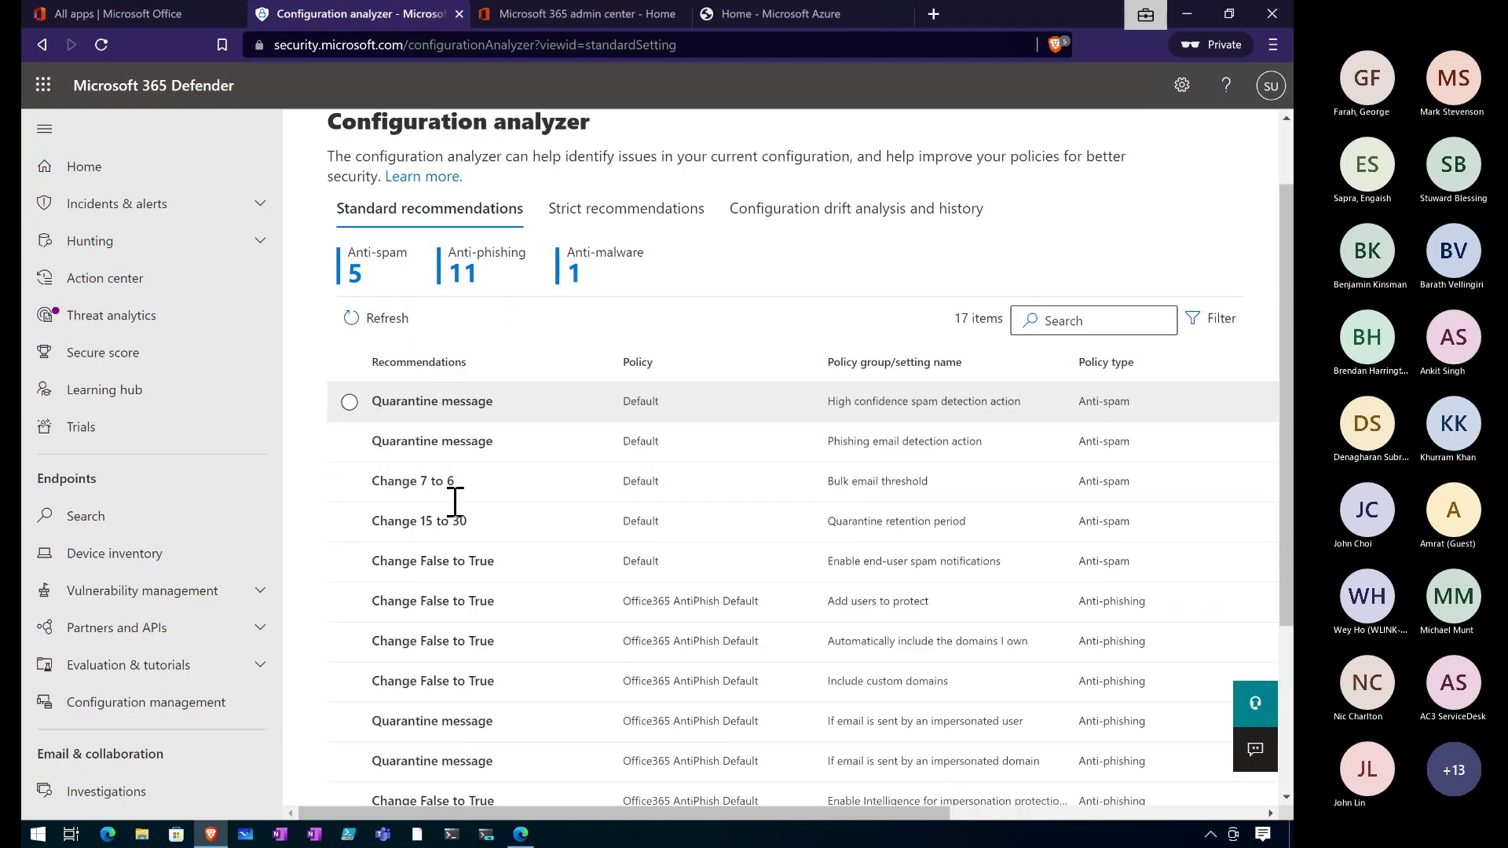
# Leave the bulk email threshold change from 7 to 6 unapplied and view the strict recommendations.
pyautogui.scroll(-2, 454, 501)
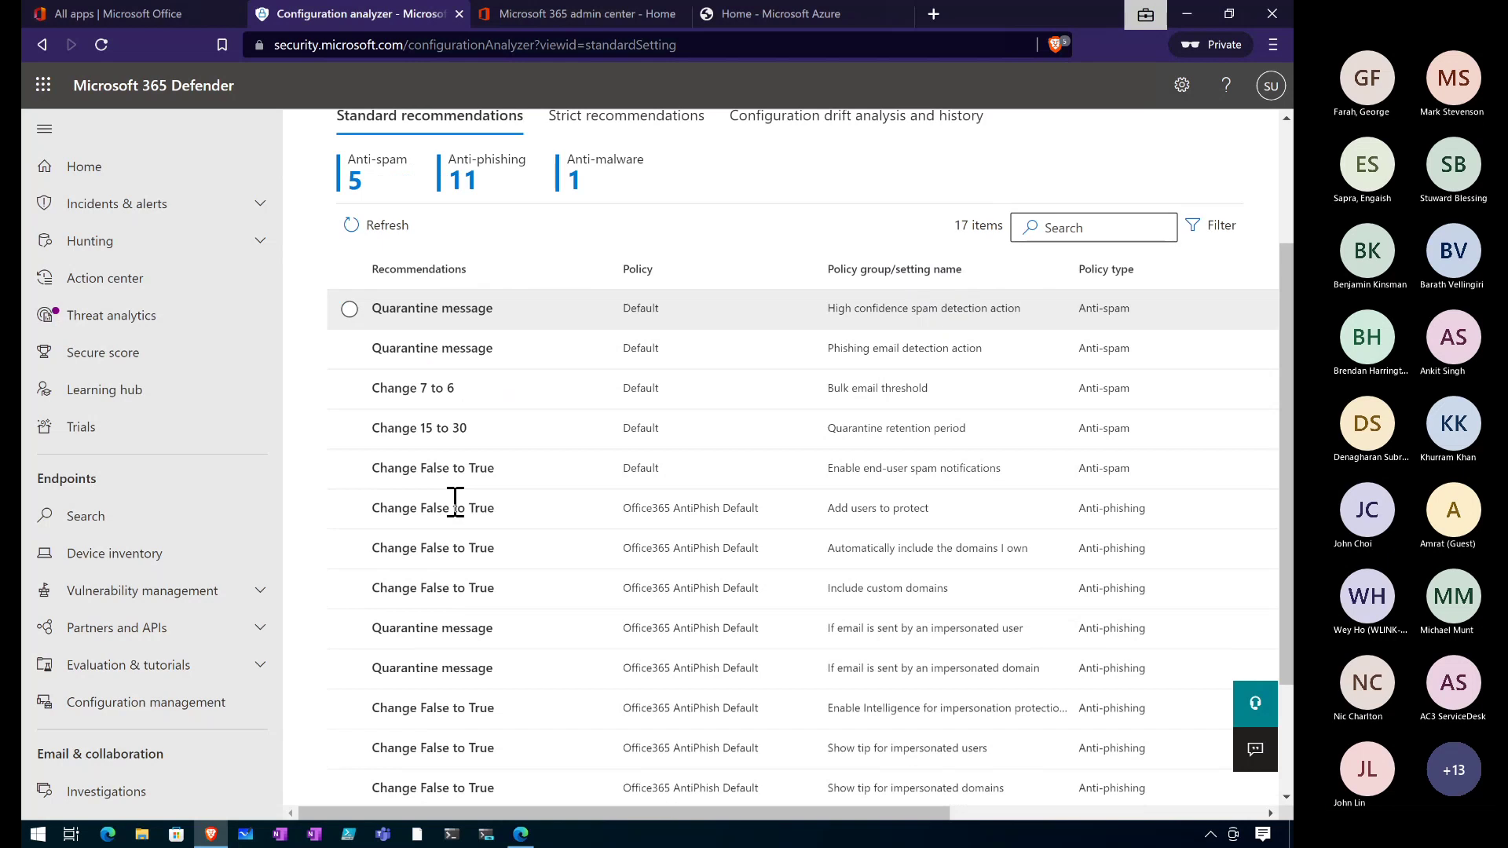
pyautogui.click(421, 387)
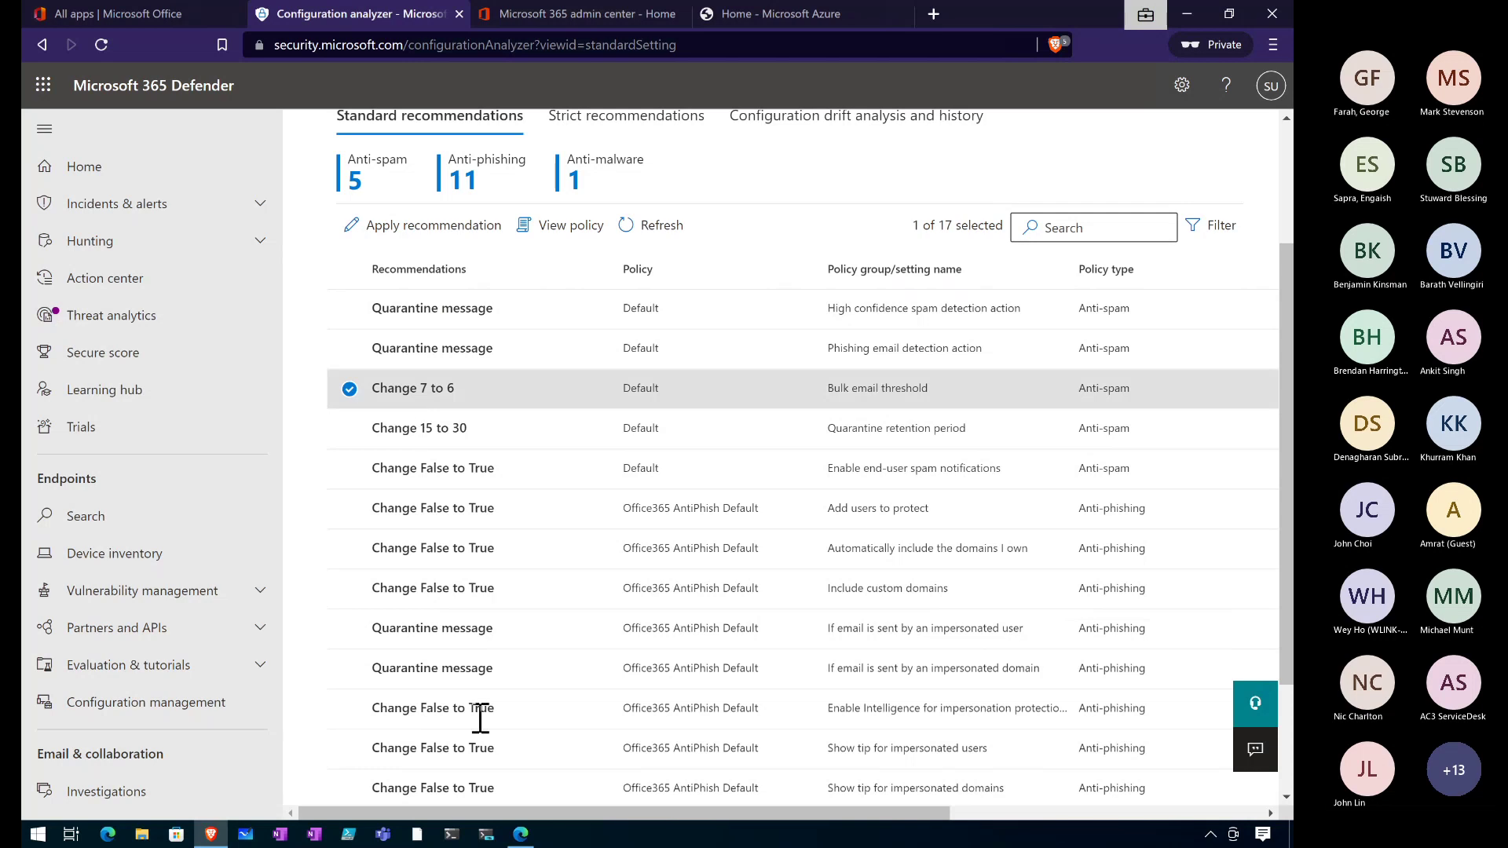
pyautogui.moveTo(546, 812); pyautogui.dragTo(388, 757)
pyautogui.click(405, 227)
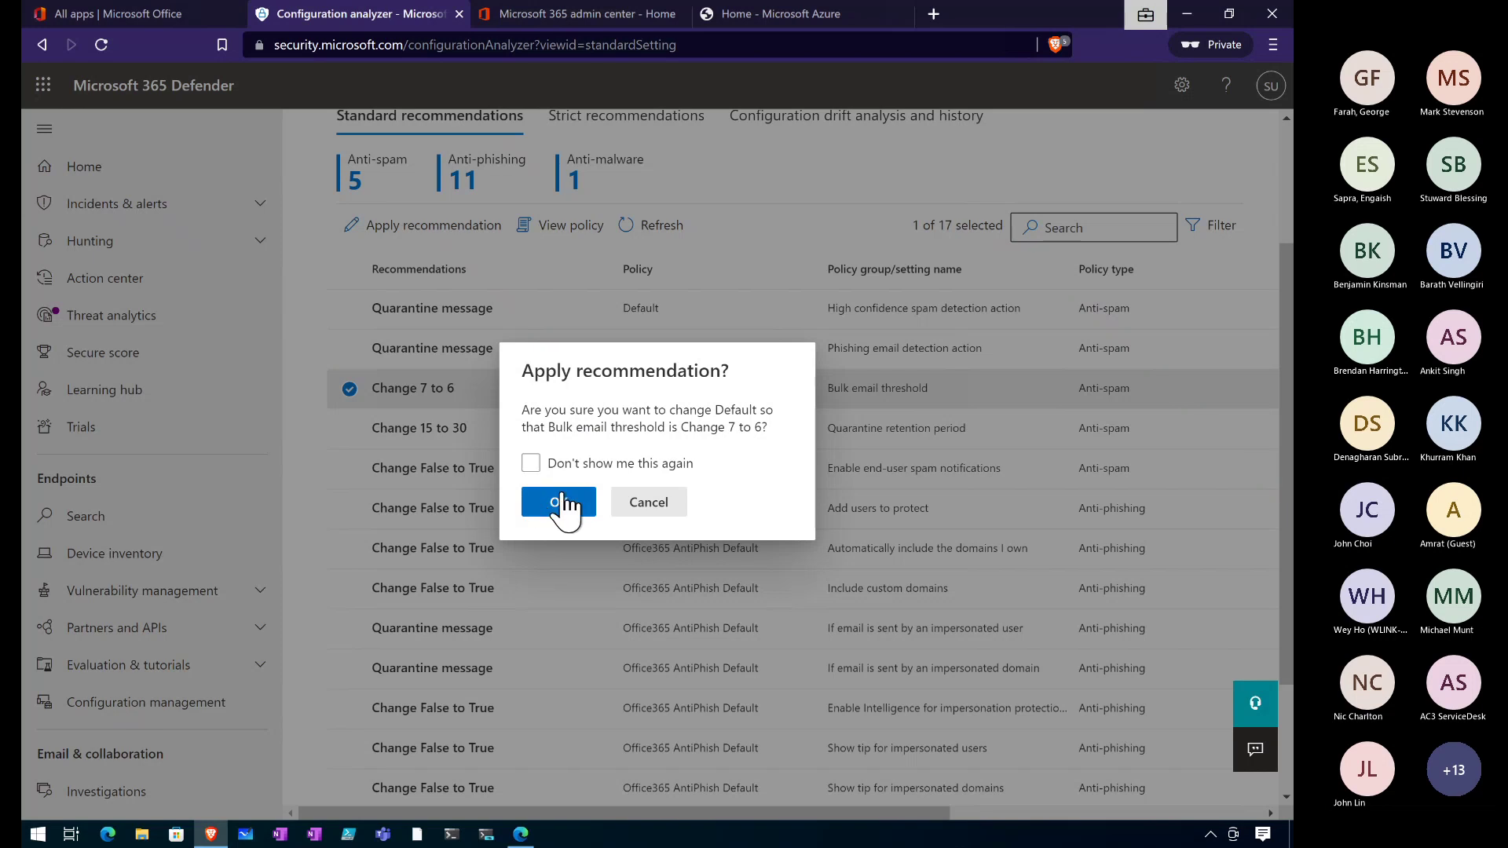
pyautogui.click(660, 494)
pyautogui.scroll(2, 639, 418)
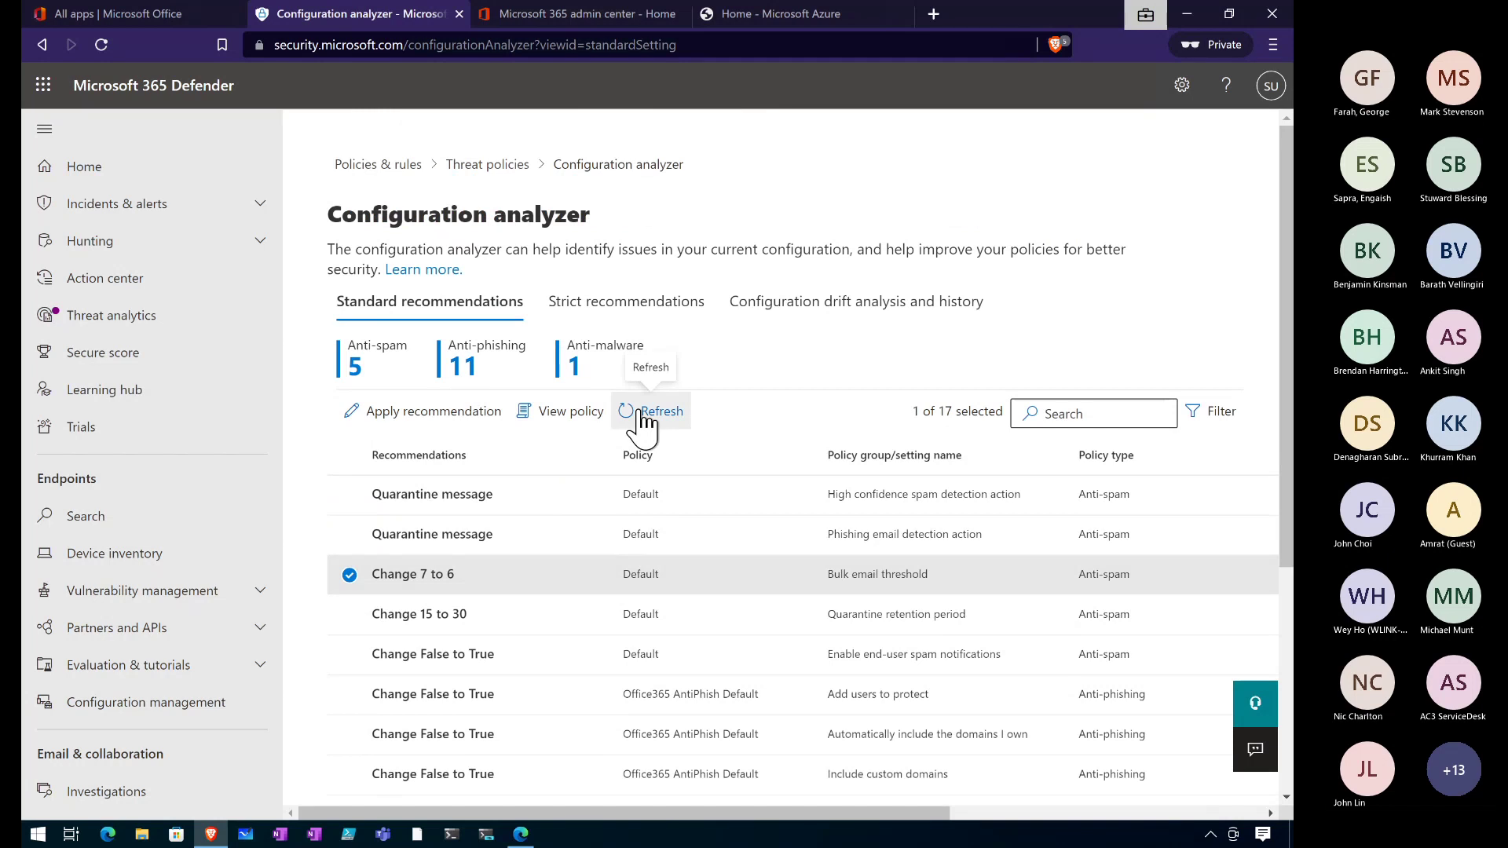
pyautogui.click(636, 307)
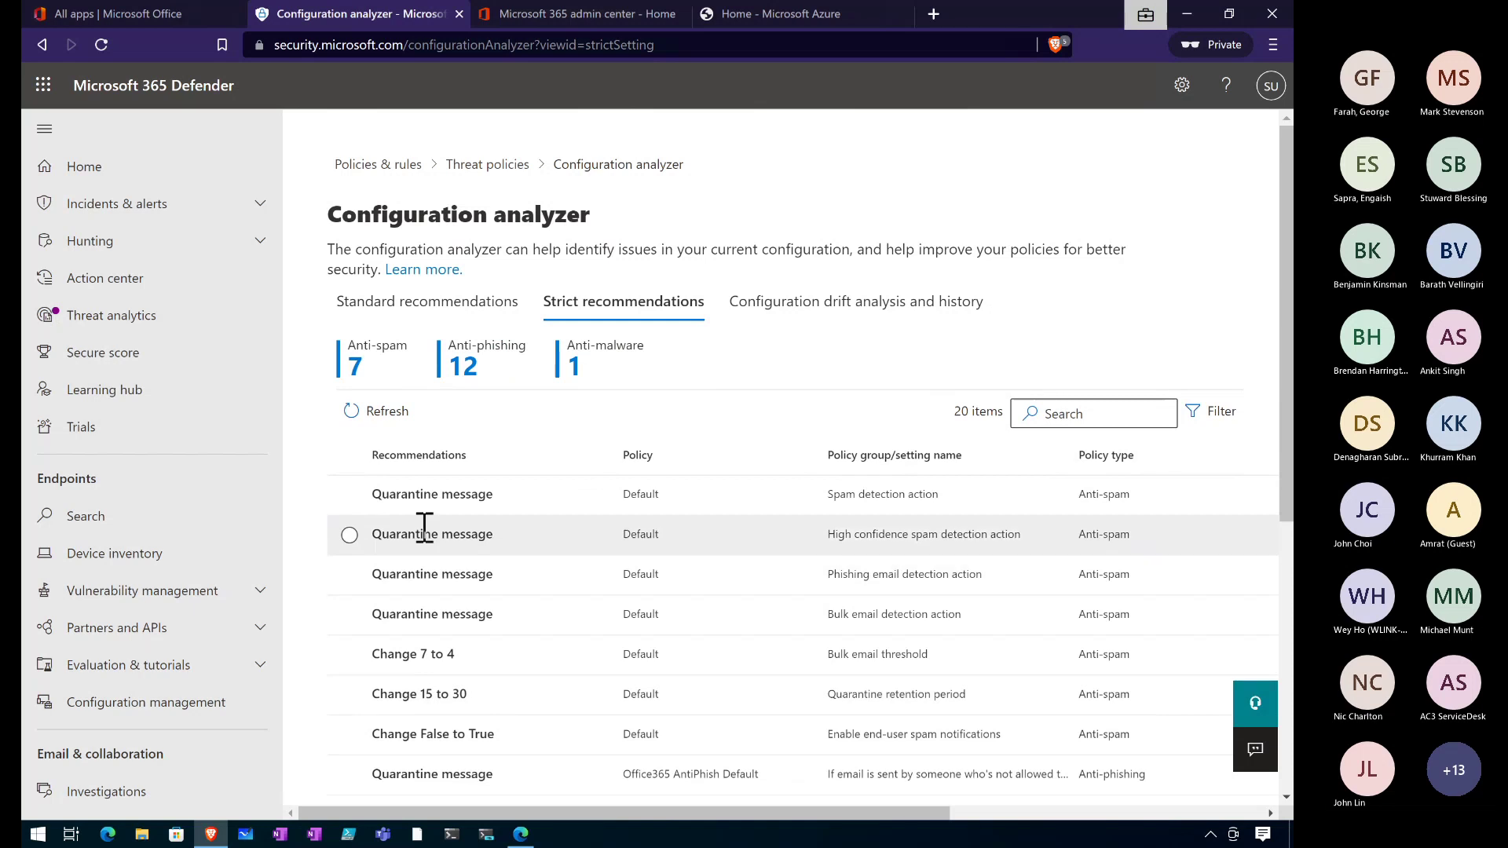
# View the anti-spam policy behind the high confidence spam recommendation, then close that tab and return to Threat policies.
pyautogui.click(424, 531)
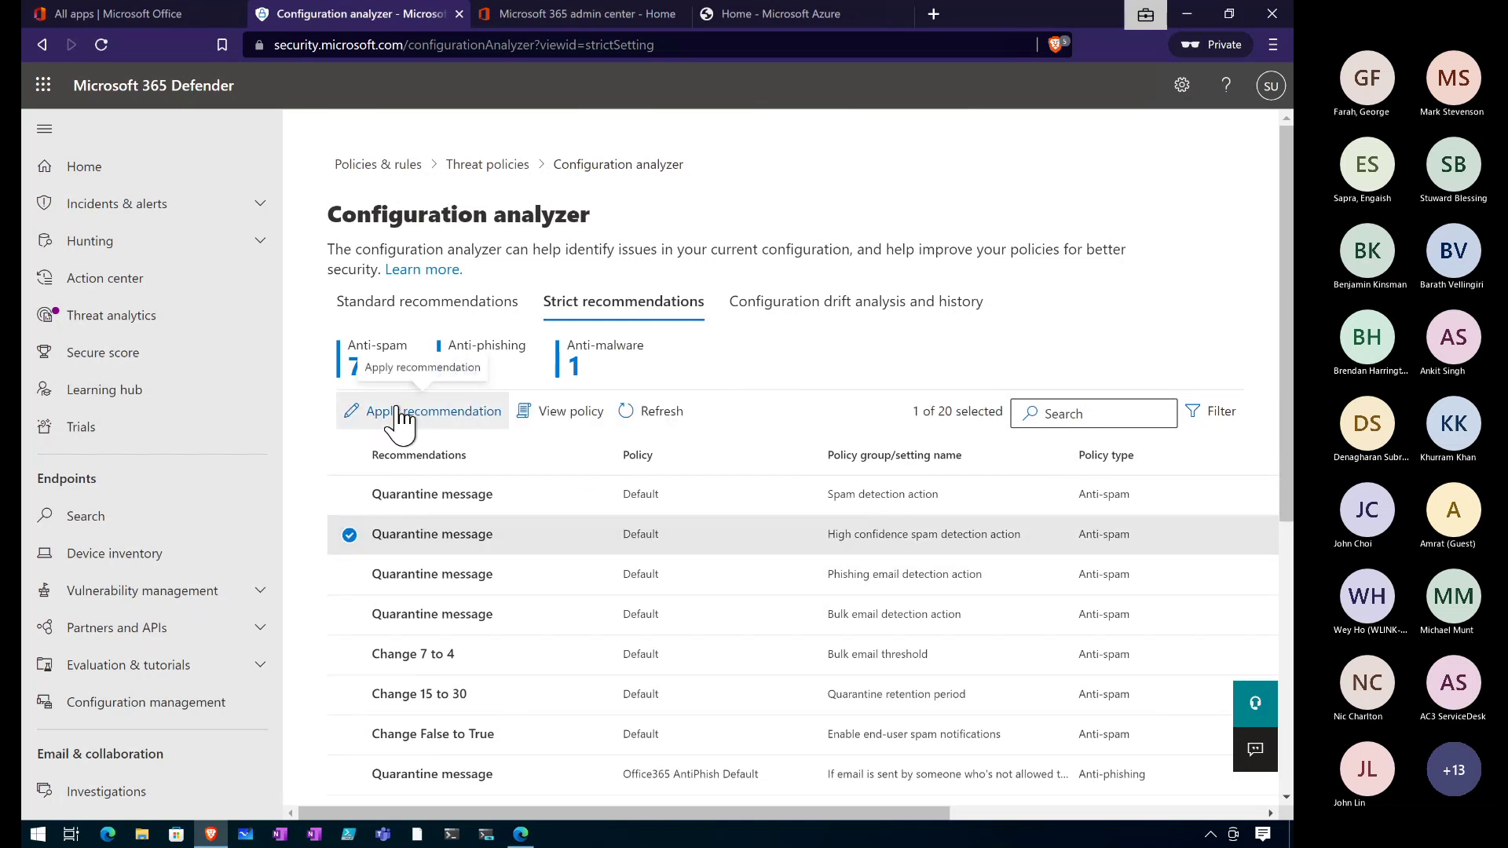
pyautogui.click(551, 414)
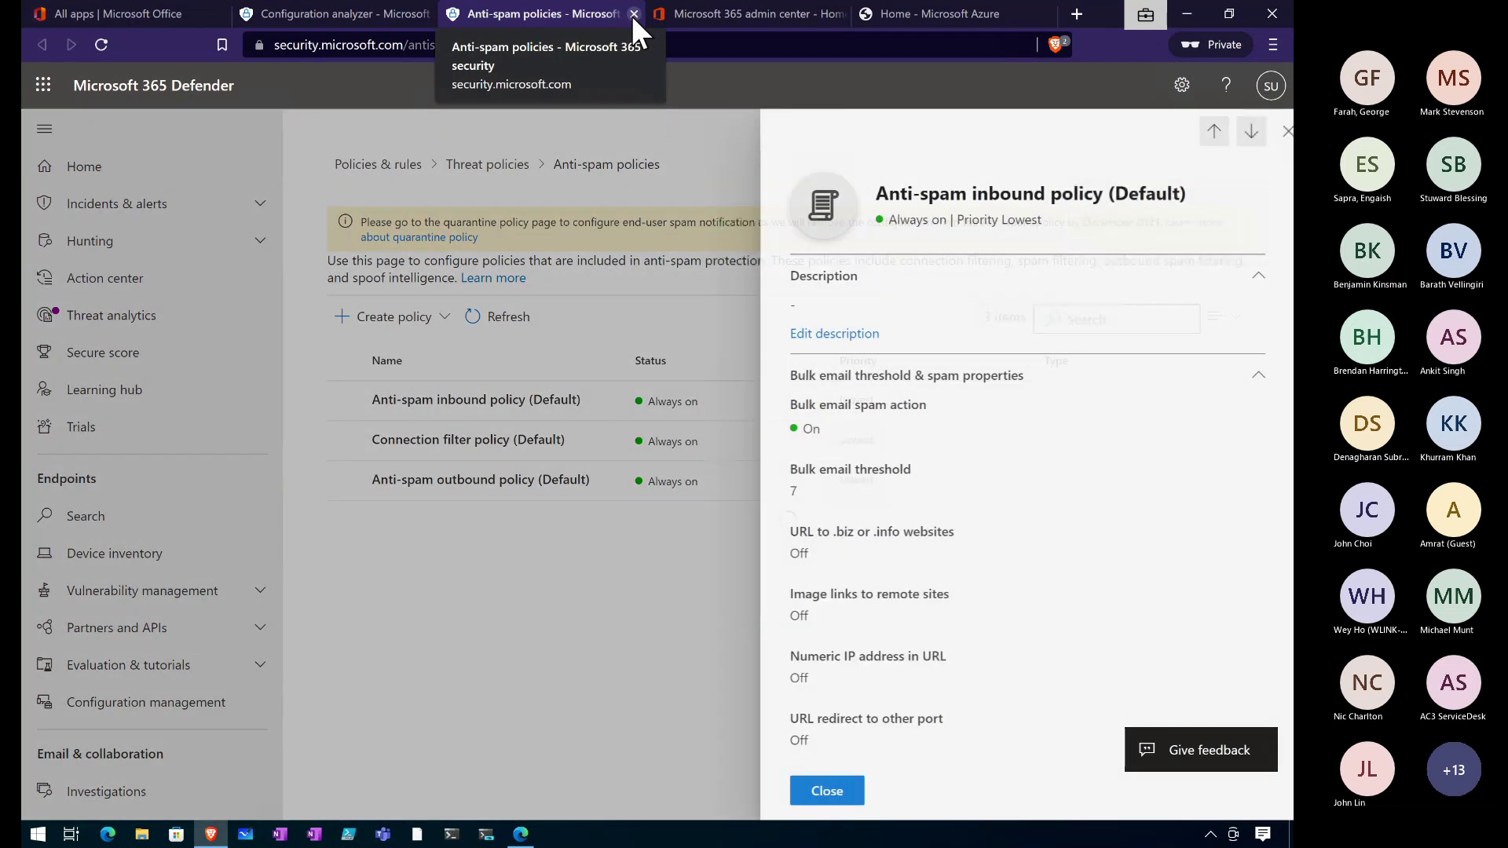
pyautogui.click(633, 14)
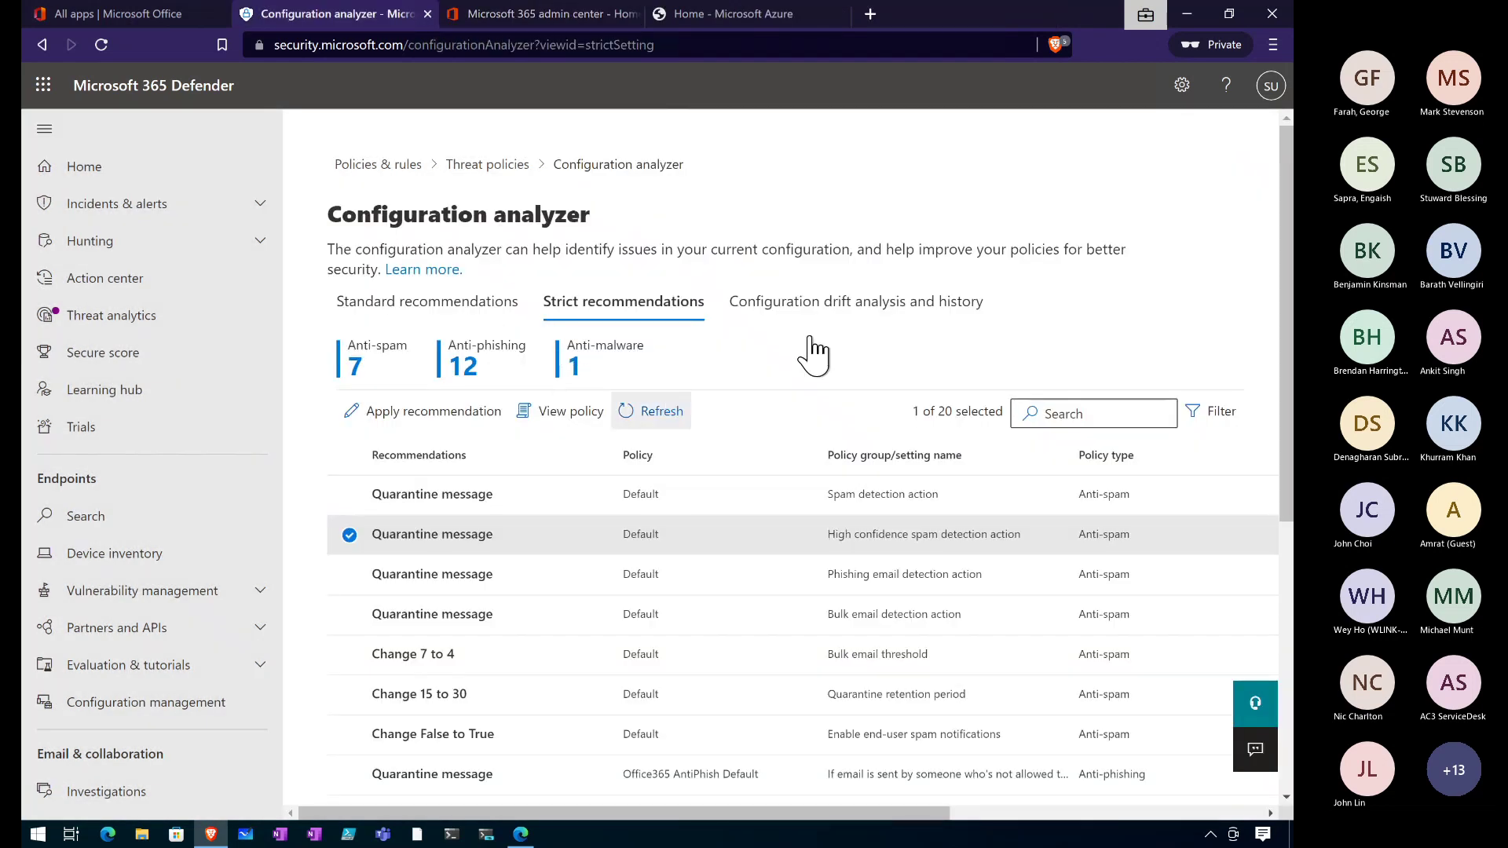
pyautogui.click(485, 166)
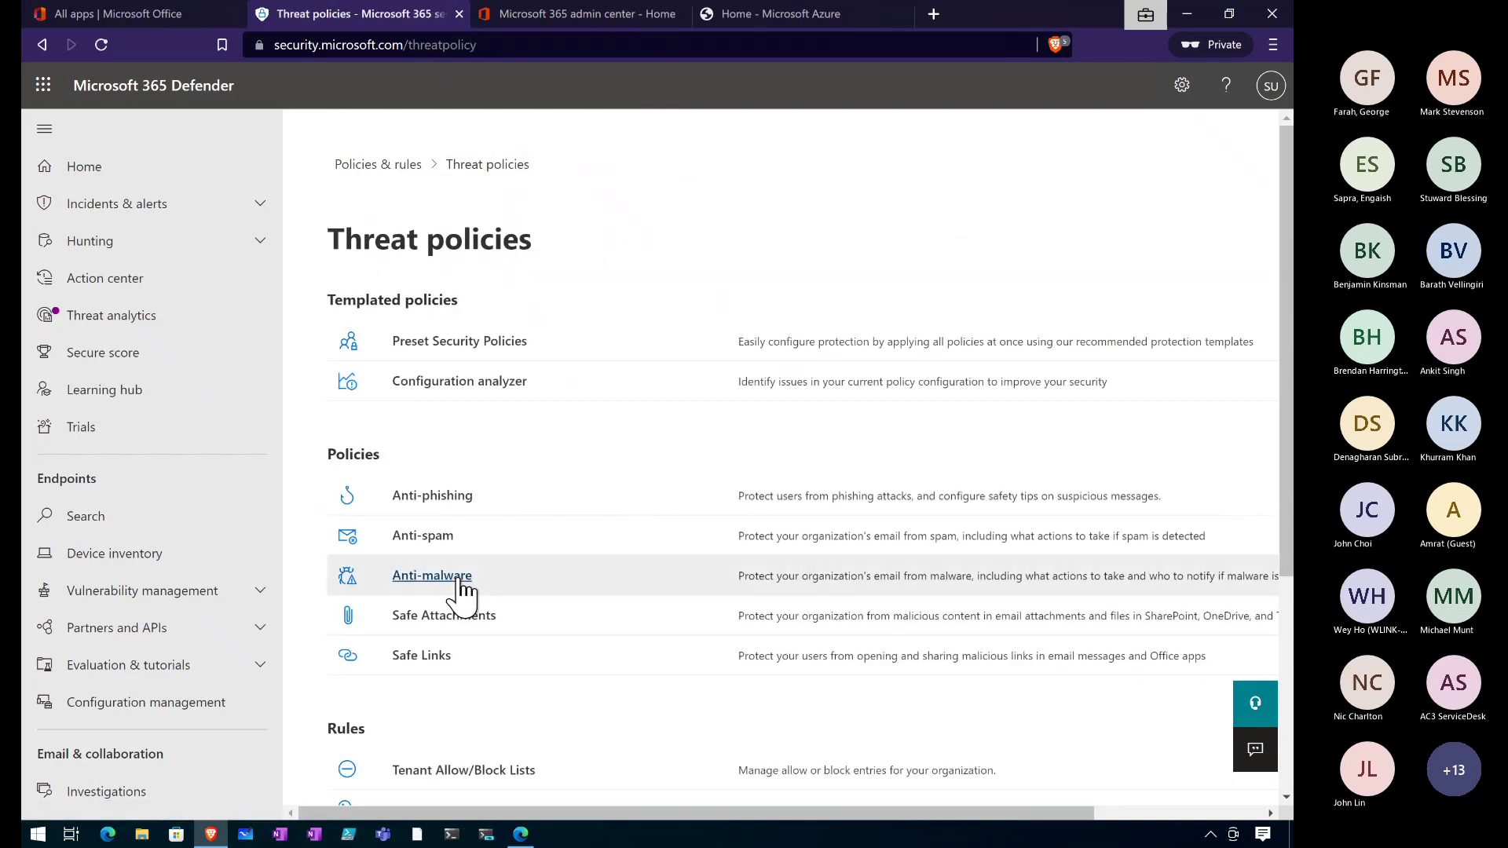
# Scroll through the Threat policies overview, then switch to the Demo presentation slide.
pyautogui.scroll(-1, 519, 438)
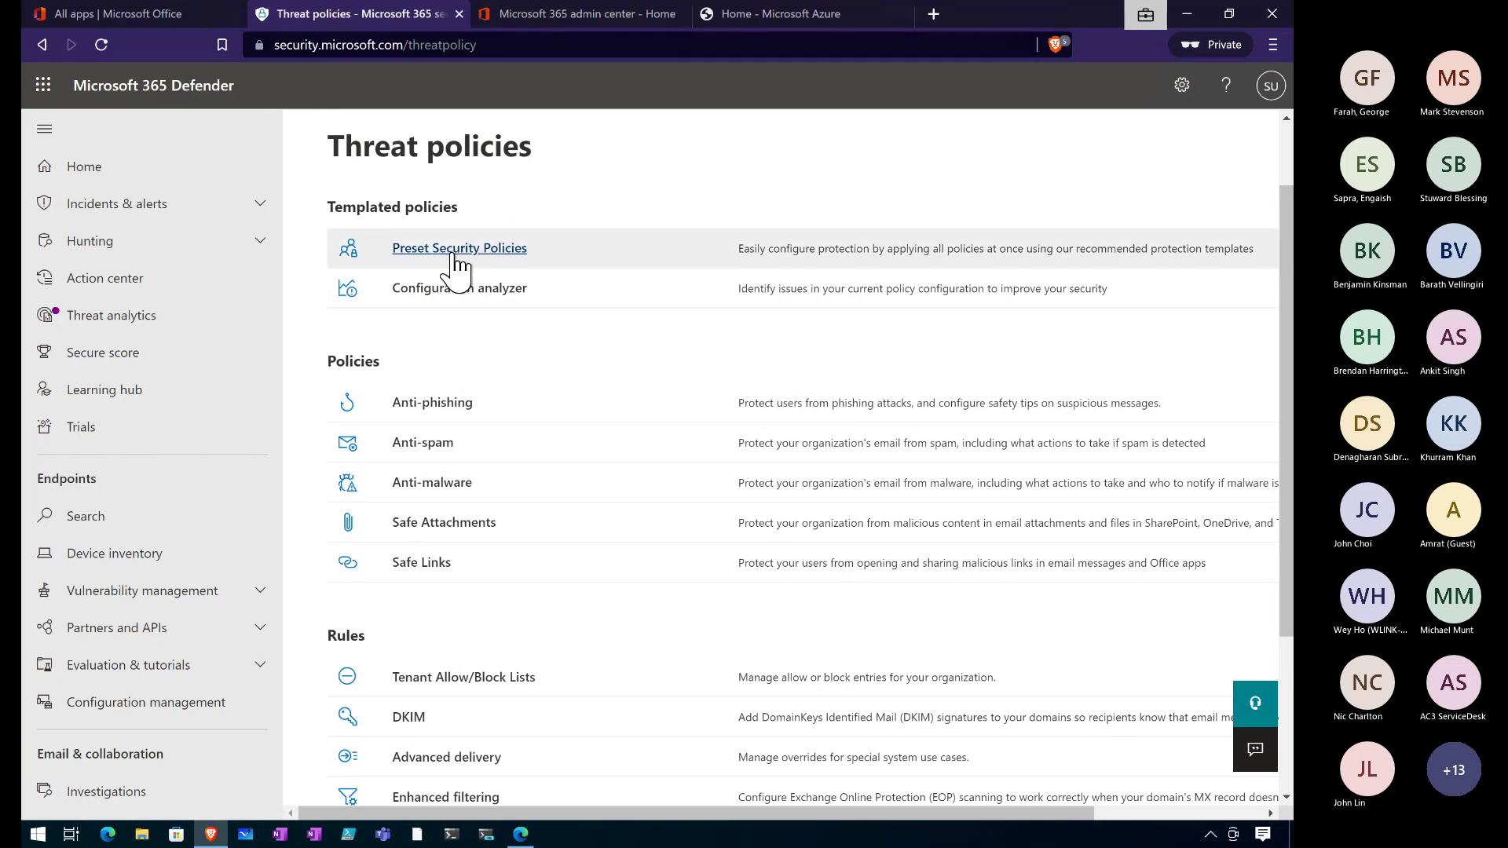
pyautogui.scroll(-2, 458, 265)
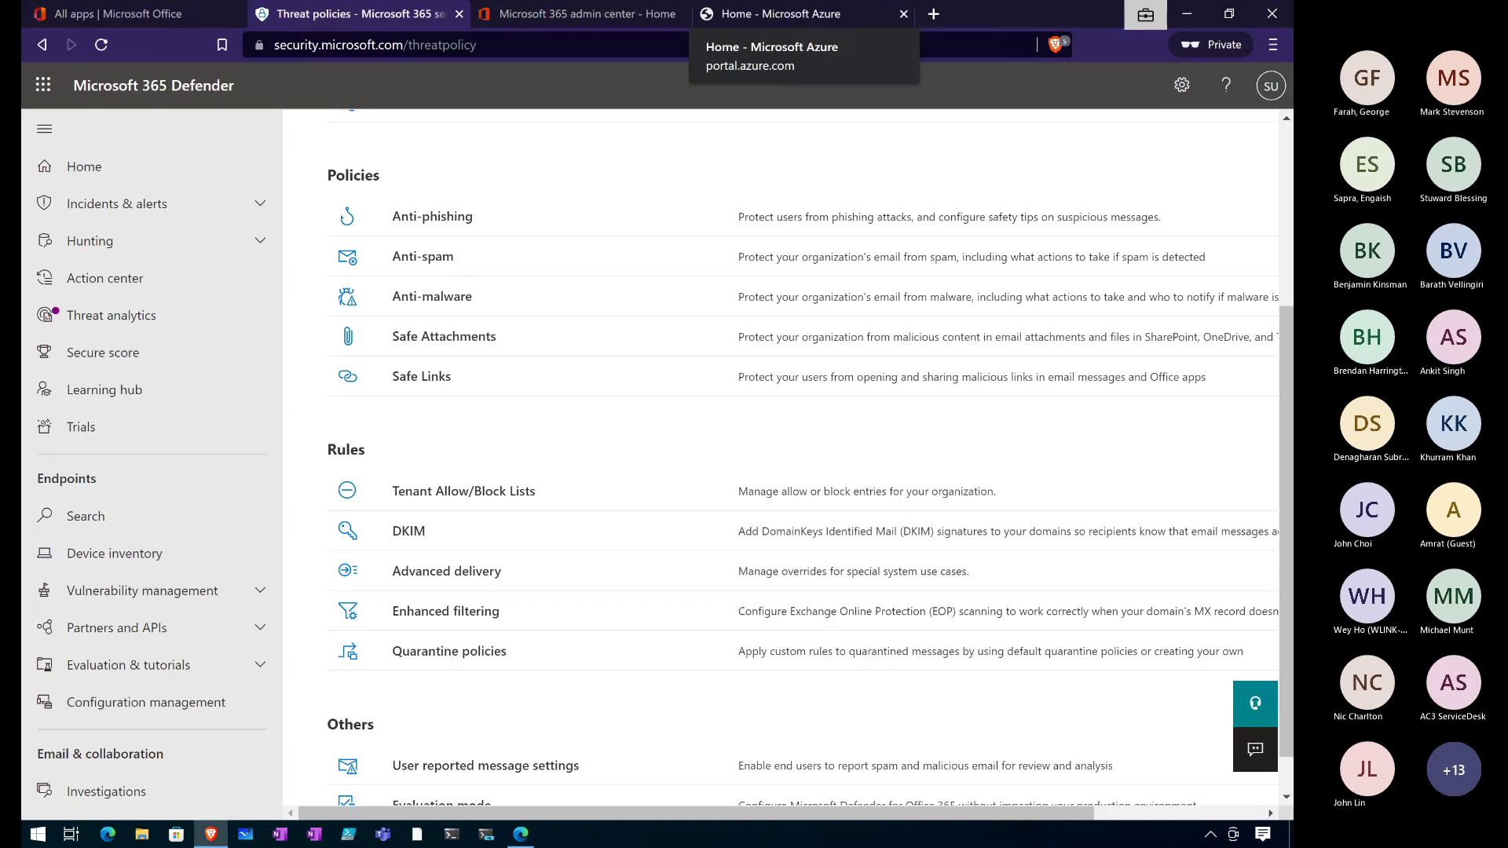
pyautogui.hotkey('alt', 'Tab')
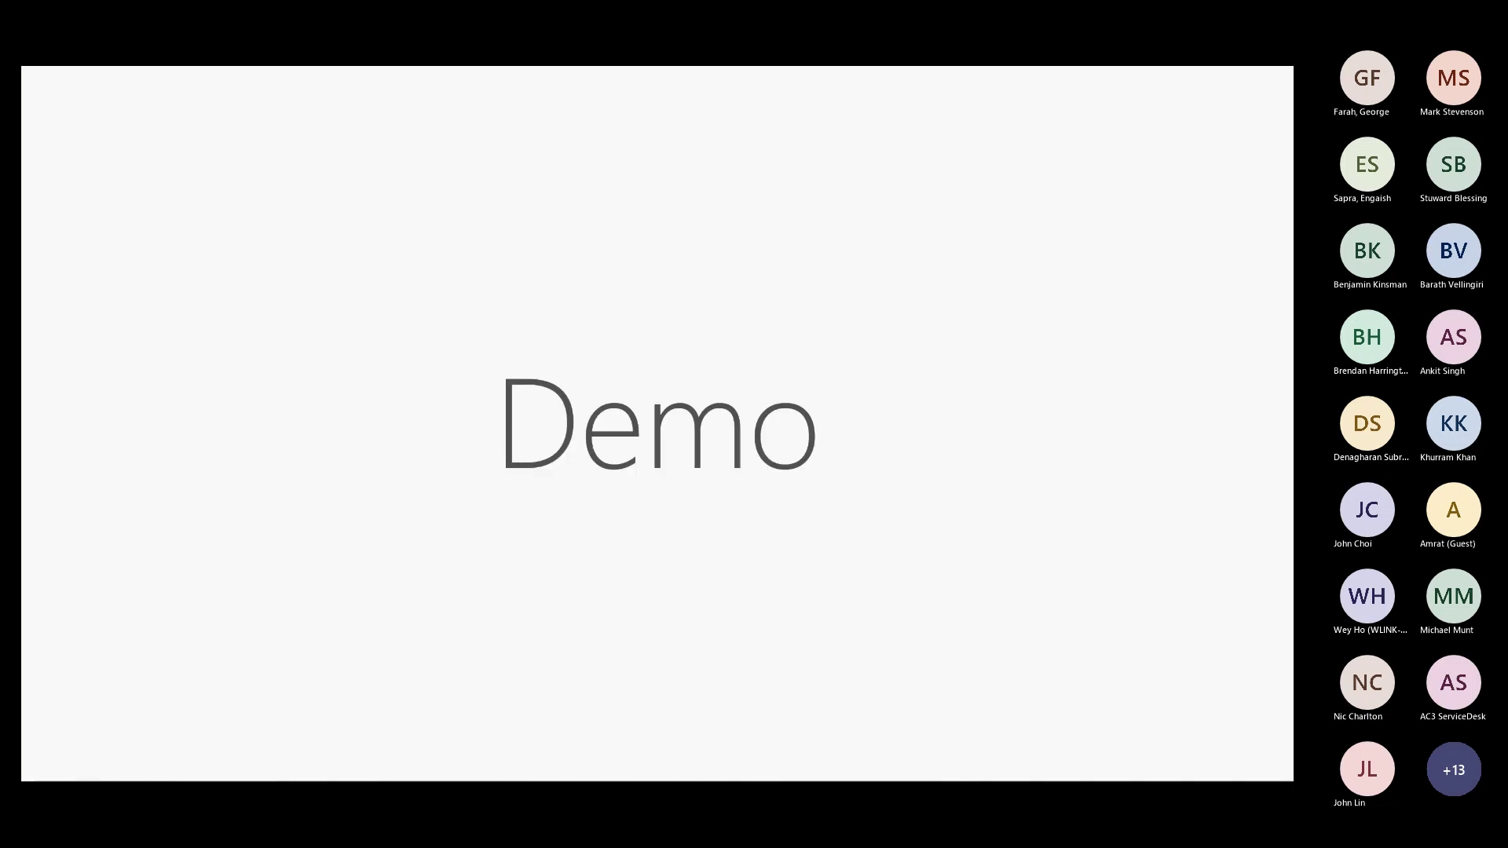
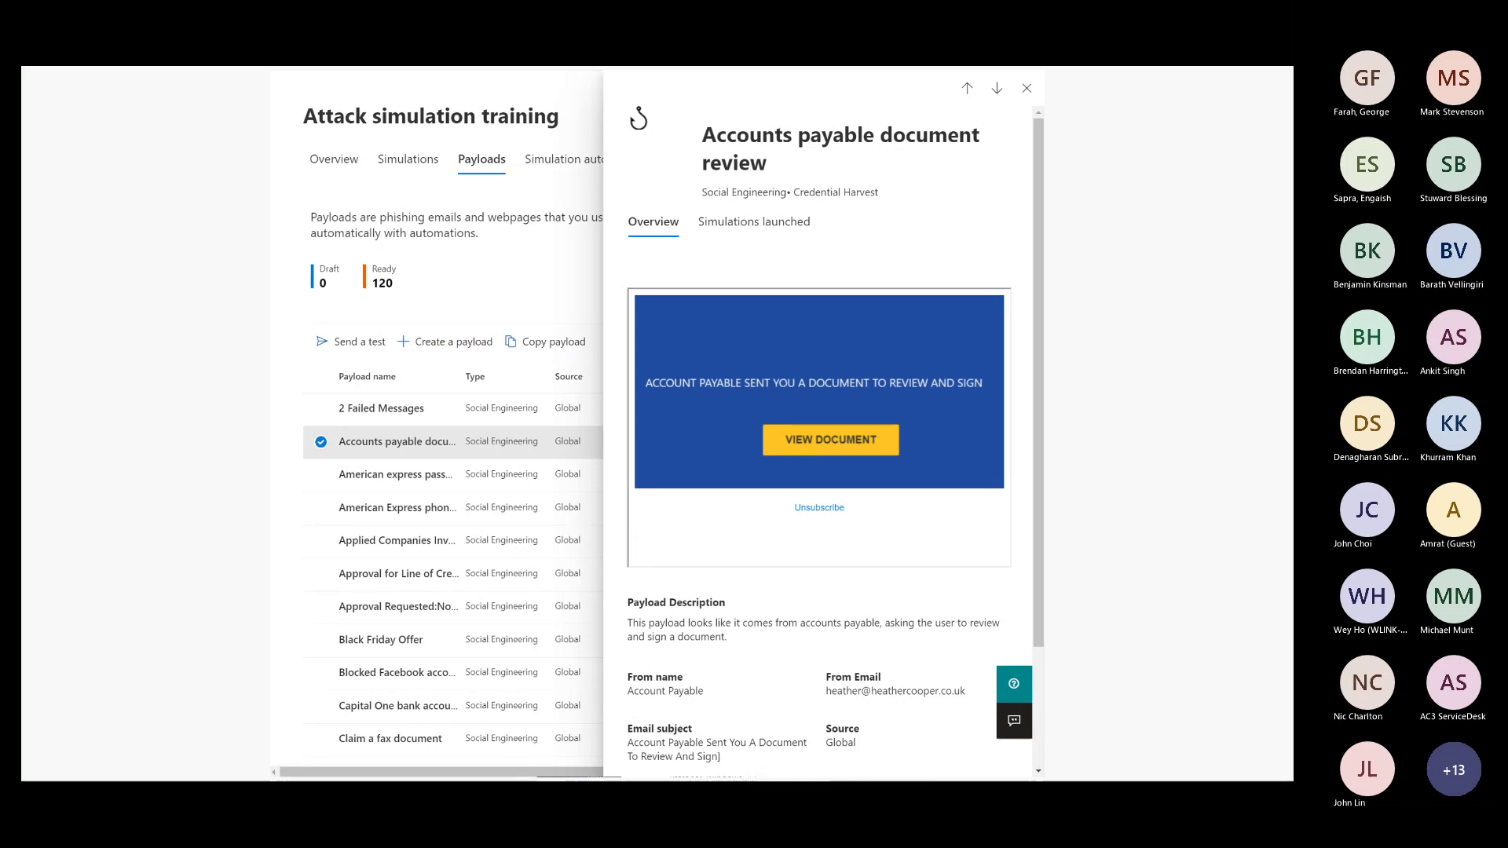
# Advance the slideshow to the Demo title slide.
pyautogui.press('Right')
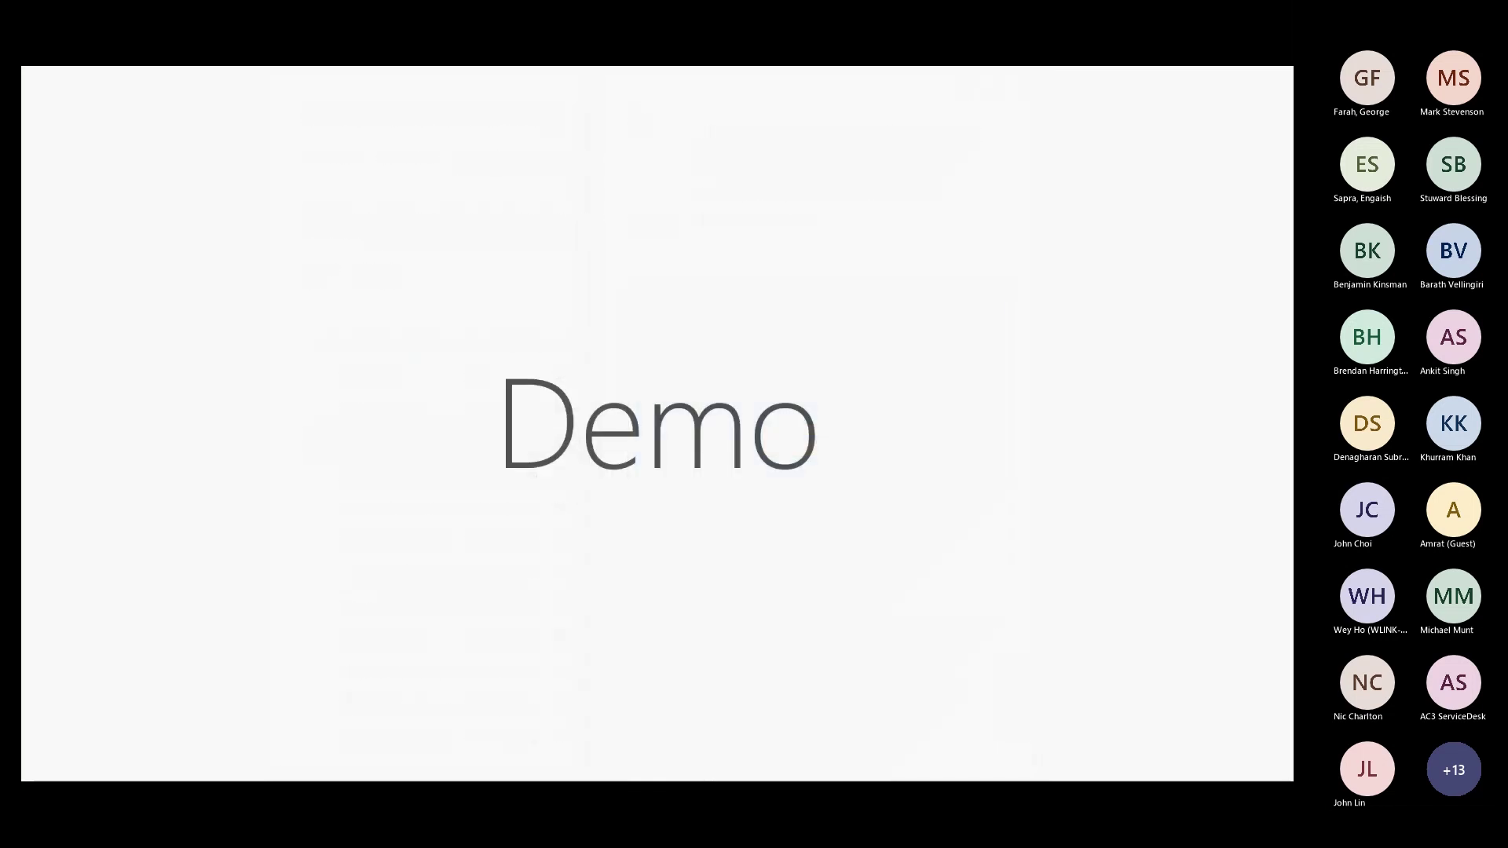
# Switch from the slideshow to the Microsoft 365 Defender Home browser window.
pyautogui.hotkey('alt', 'Tab')
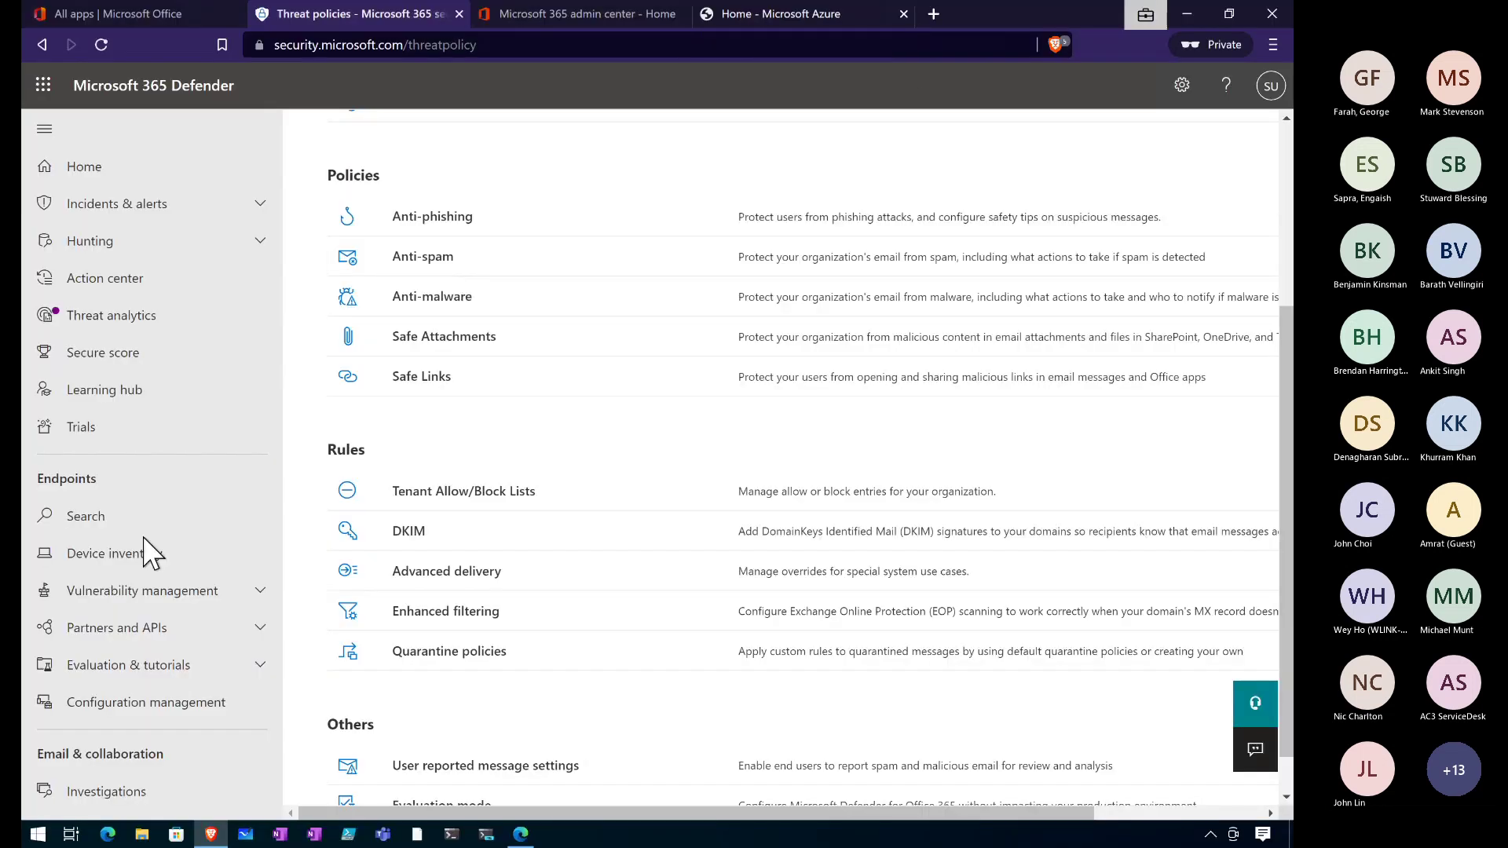
pyautogui.click(109, 837)
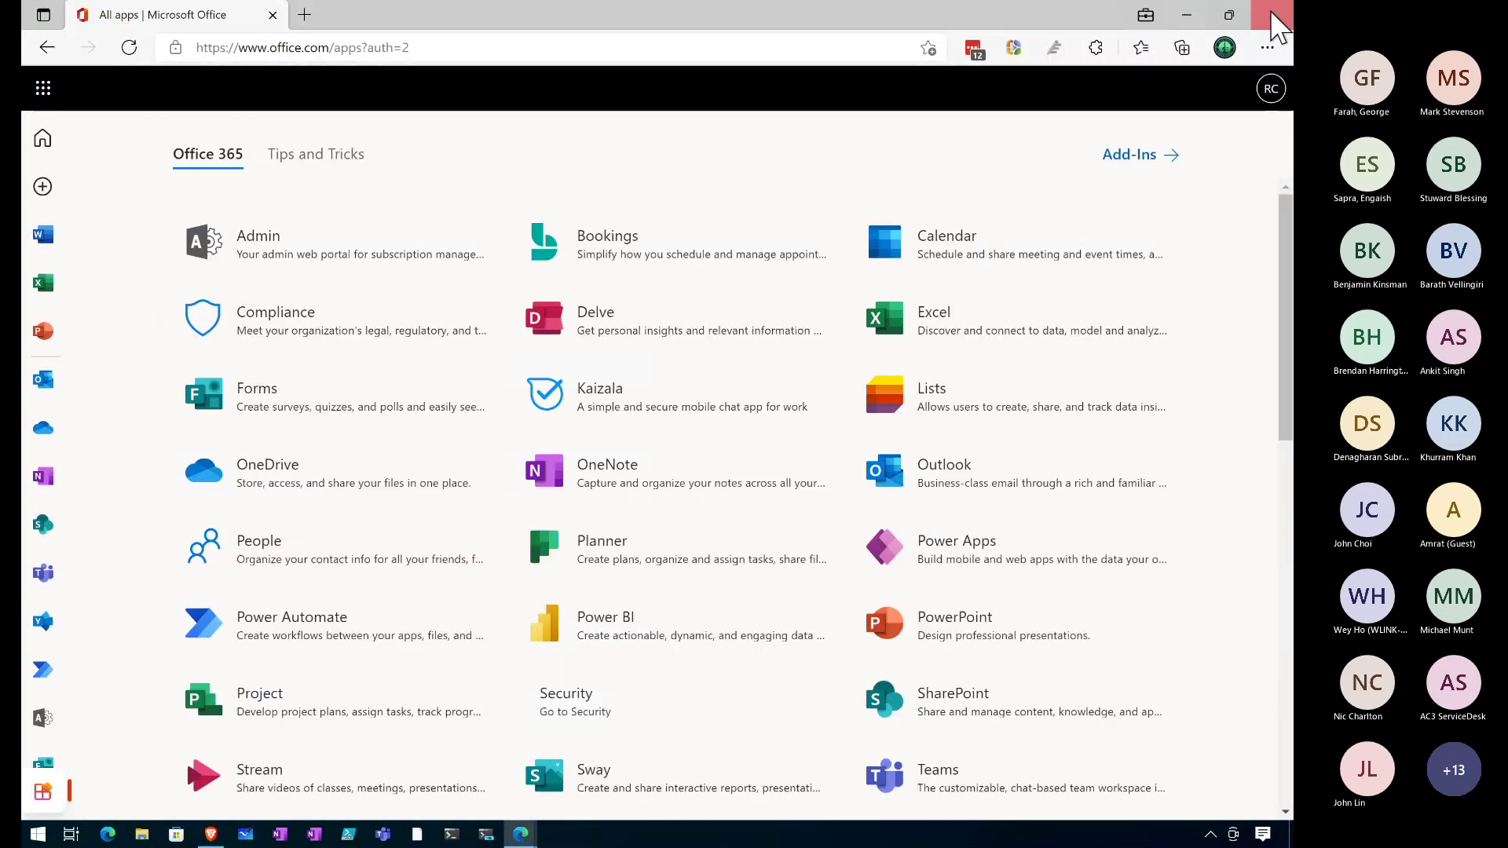
pyautogui.moveTo(520, 834)
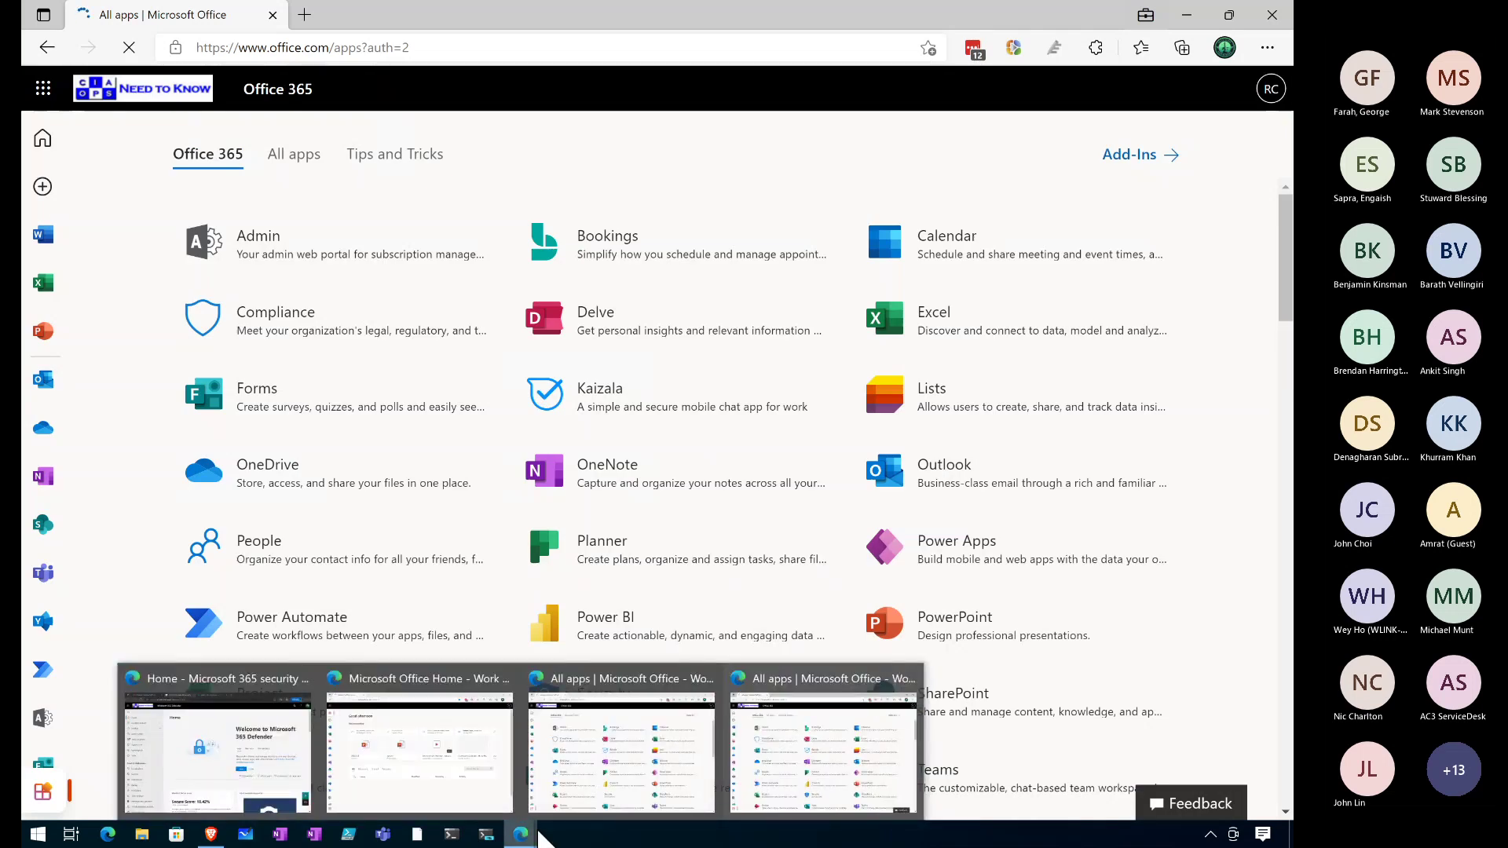
pyautogui.click(222, 771)
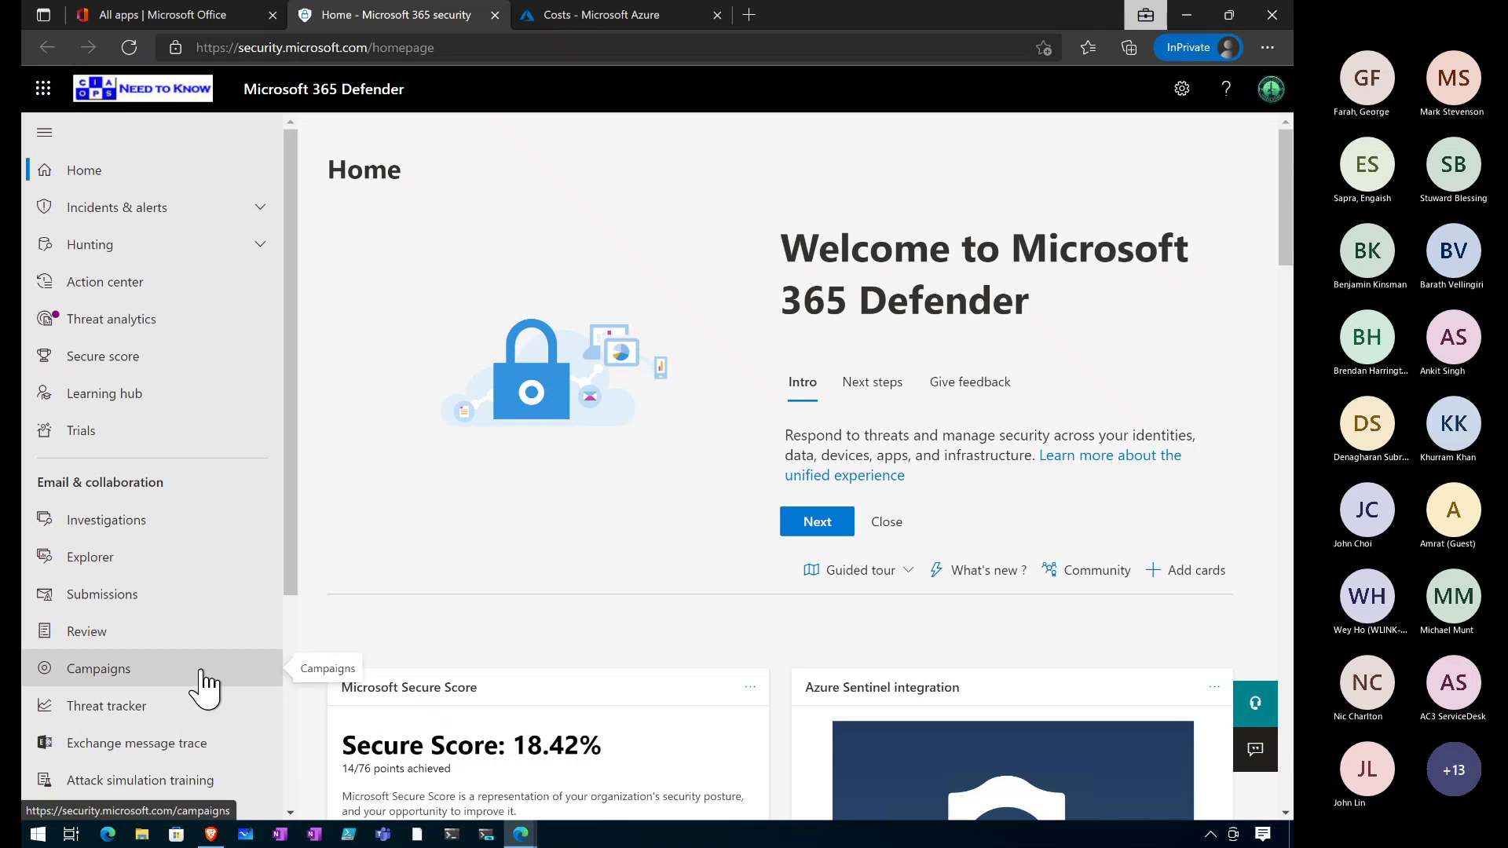
# Go to Attack simulation training's Simulations list and launch a new simulation.
pyautogui.scroll(-3, 206, 687)
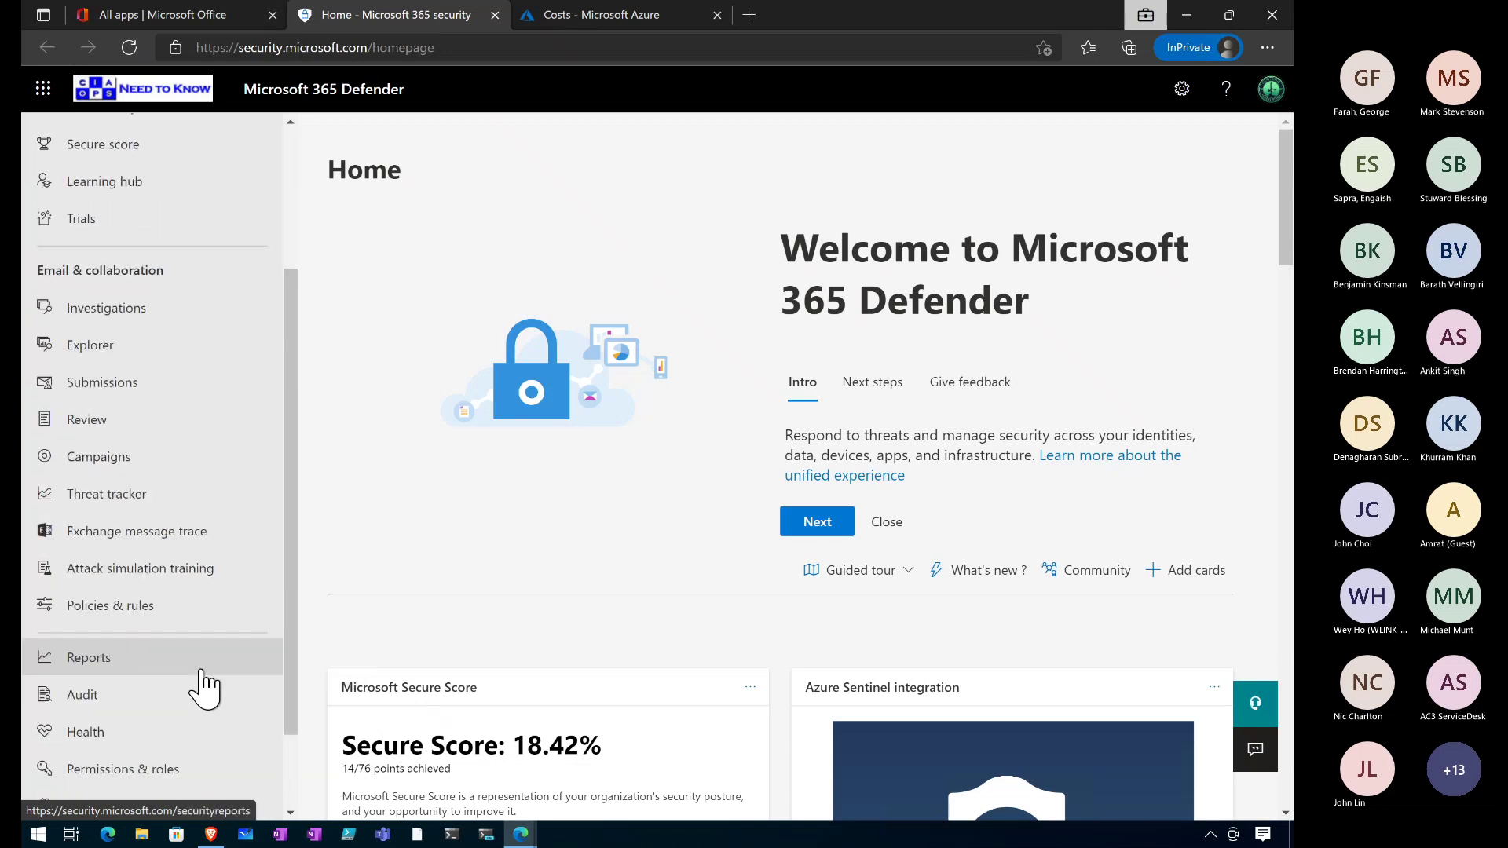
pyautogui.click(112, 580)
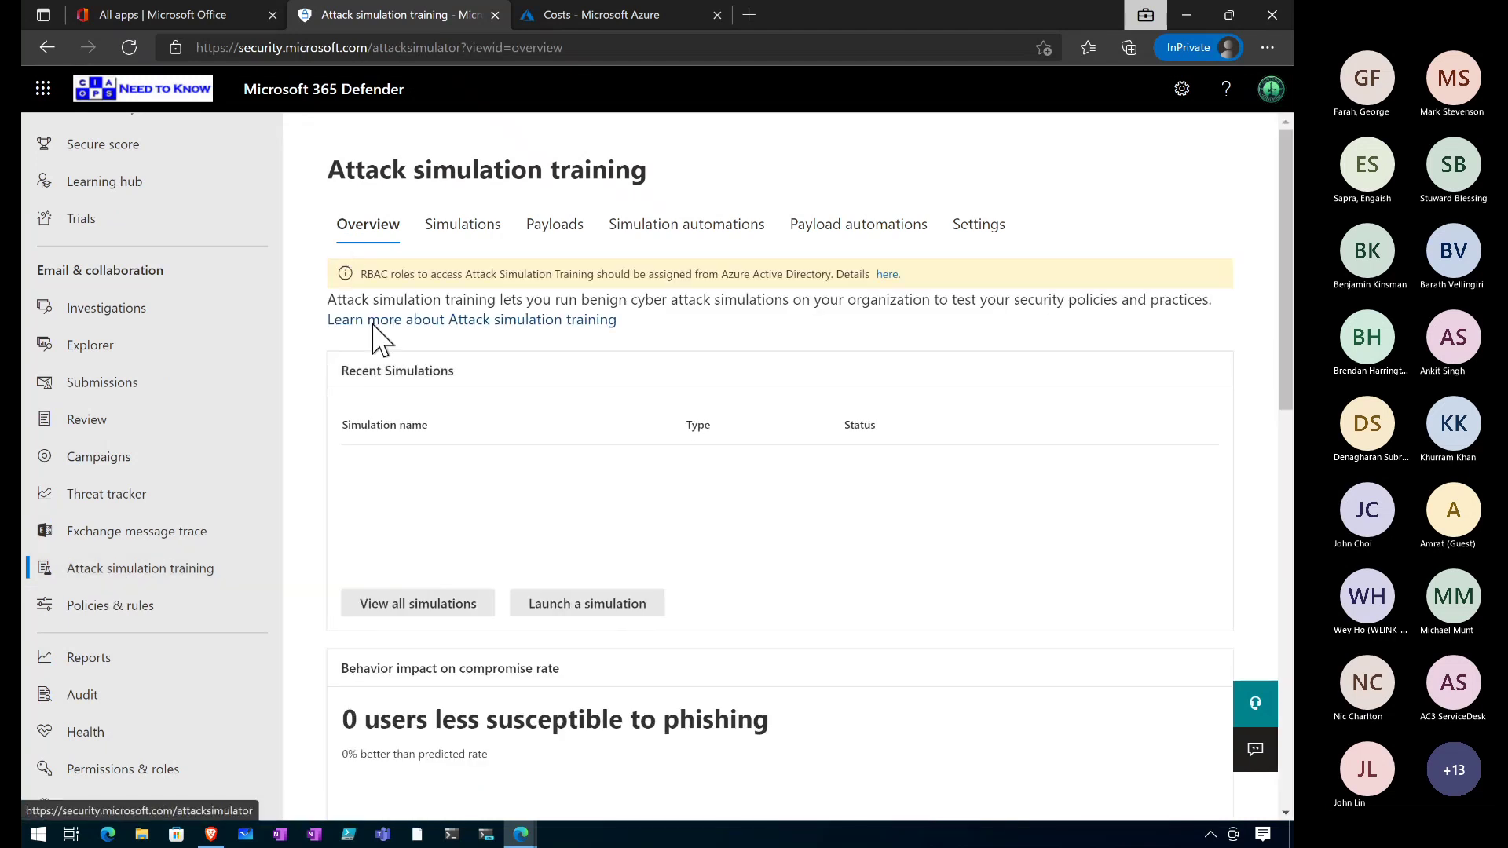
pyautogui.scroll(-5, 397, 672)
pyautogui.scroll(1, 400, 663)
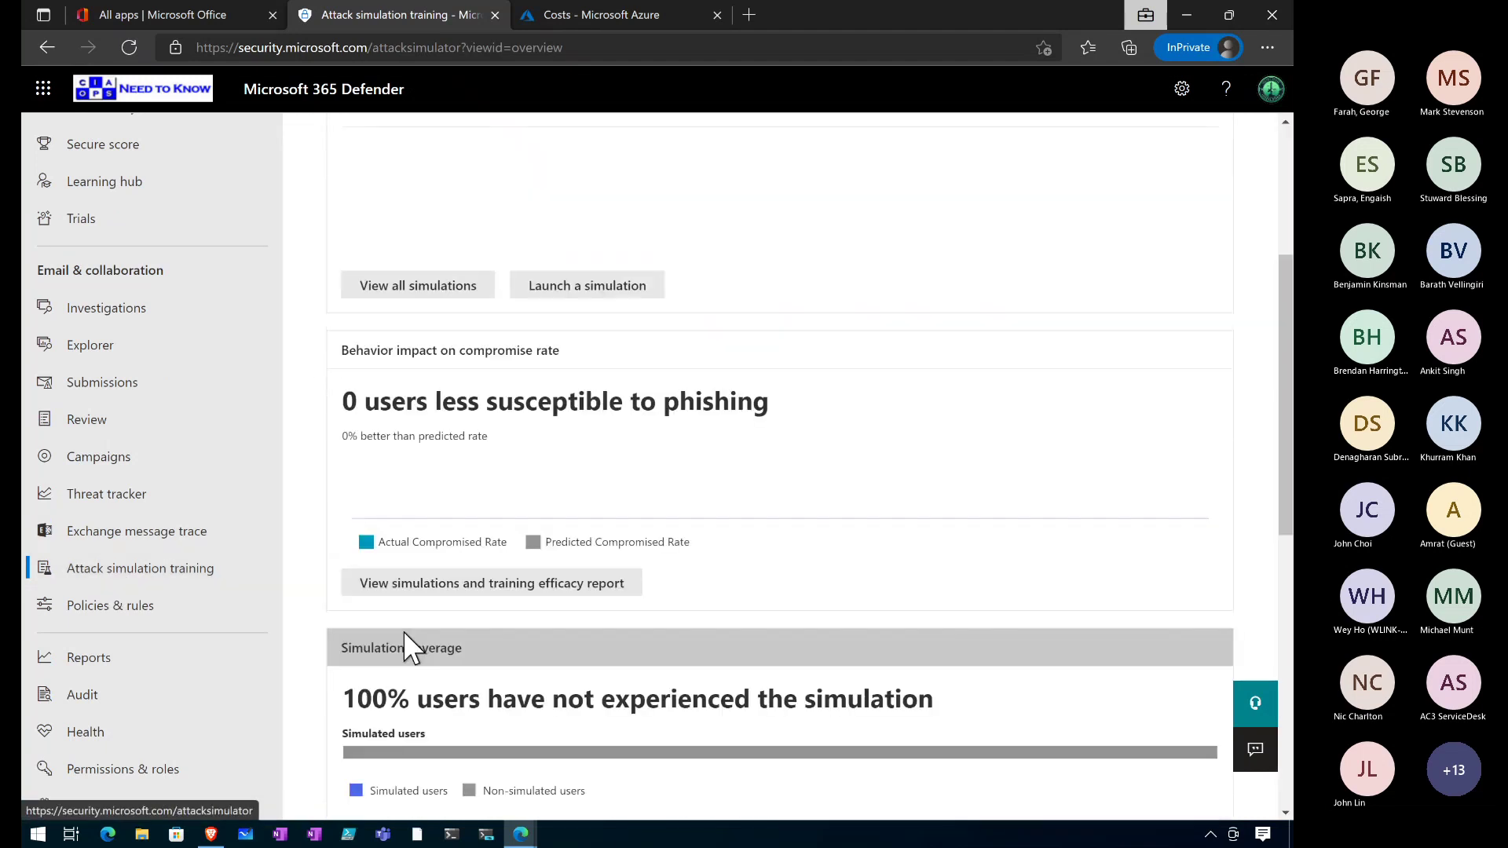
pyautogui.scroll(4, 404, 648)
pyautogui.click(474, 228)
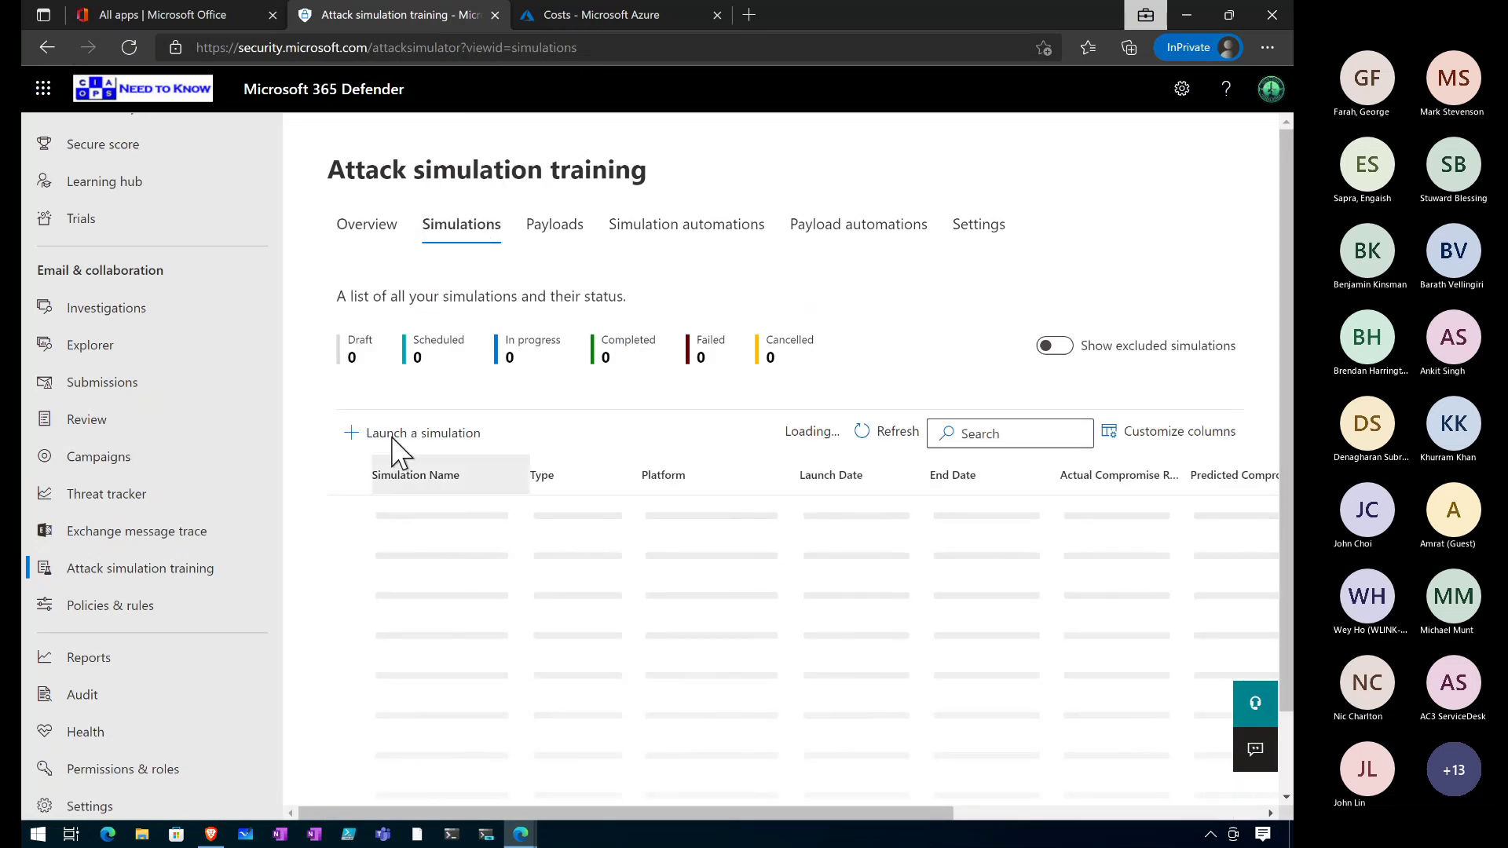
pyautogui.click(395, 437)
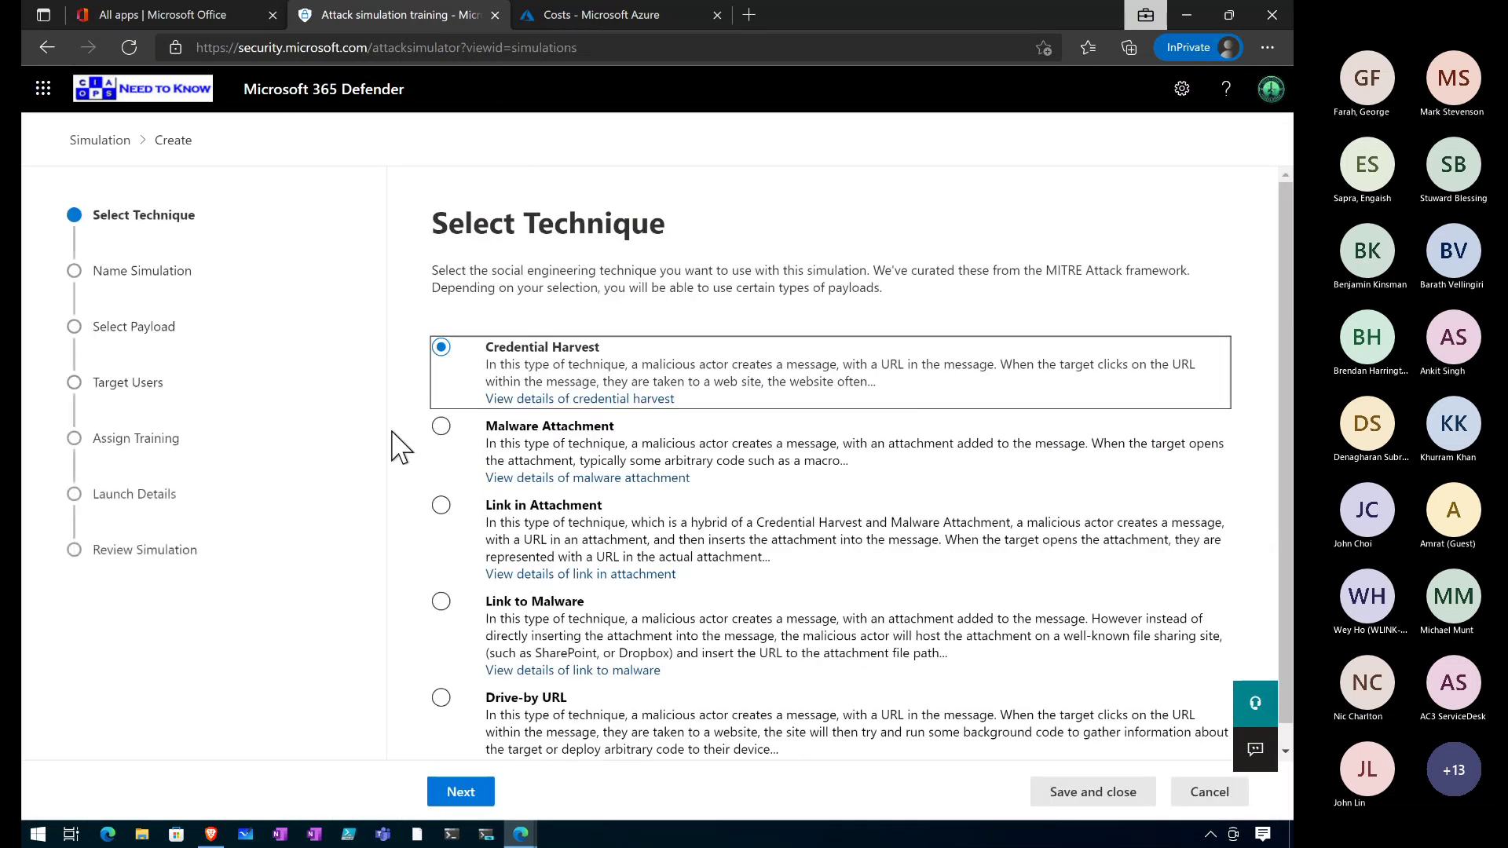
# Choose Link to Malware as the simulation technique.
pyautogui.click(442, 601)
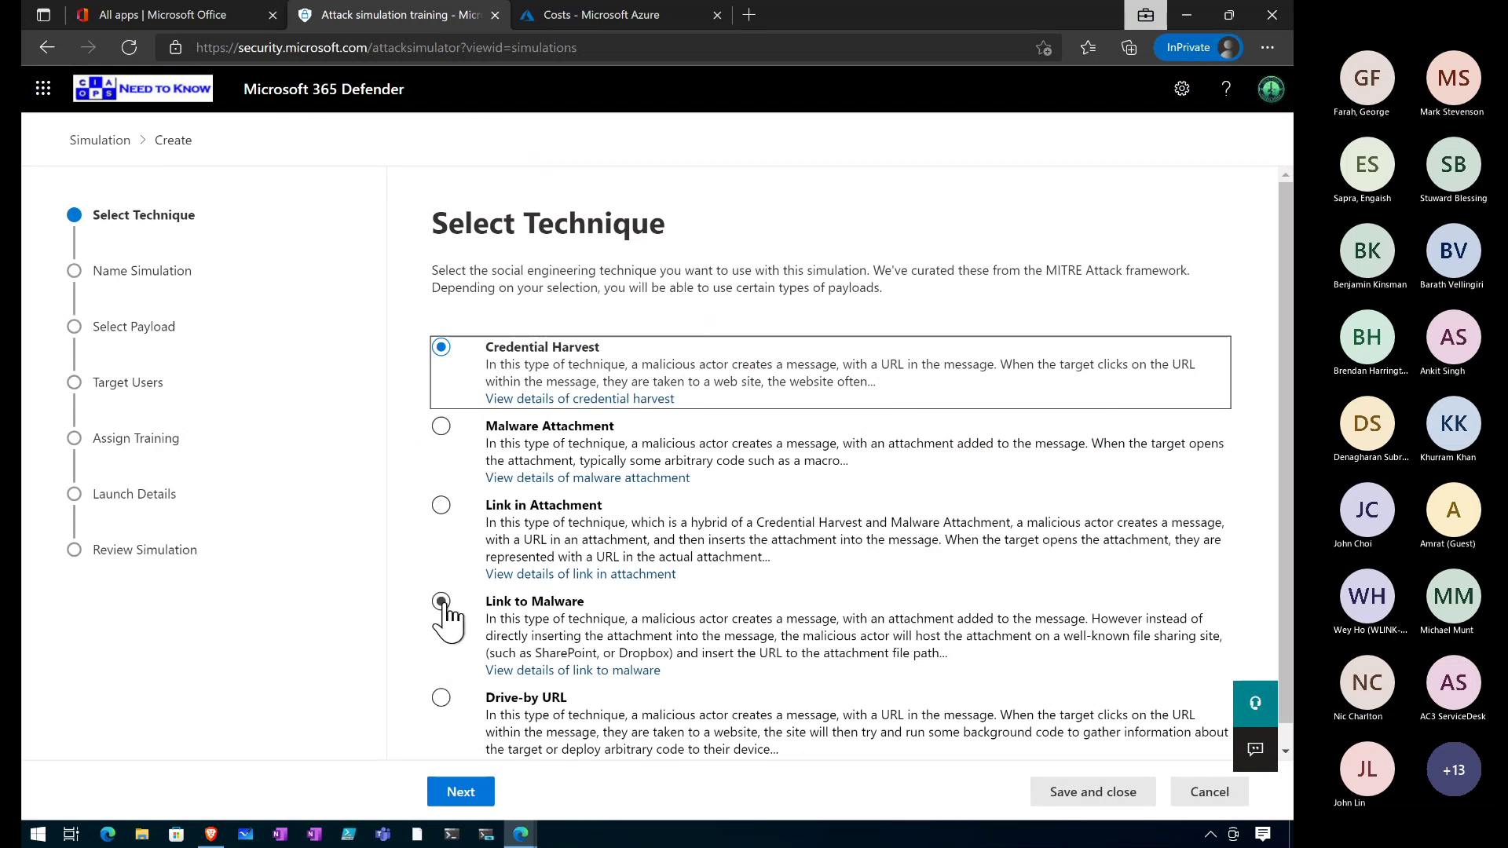
pyautogui.click(440, 603)
pyautogui.click(458, 793)
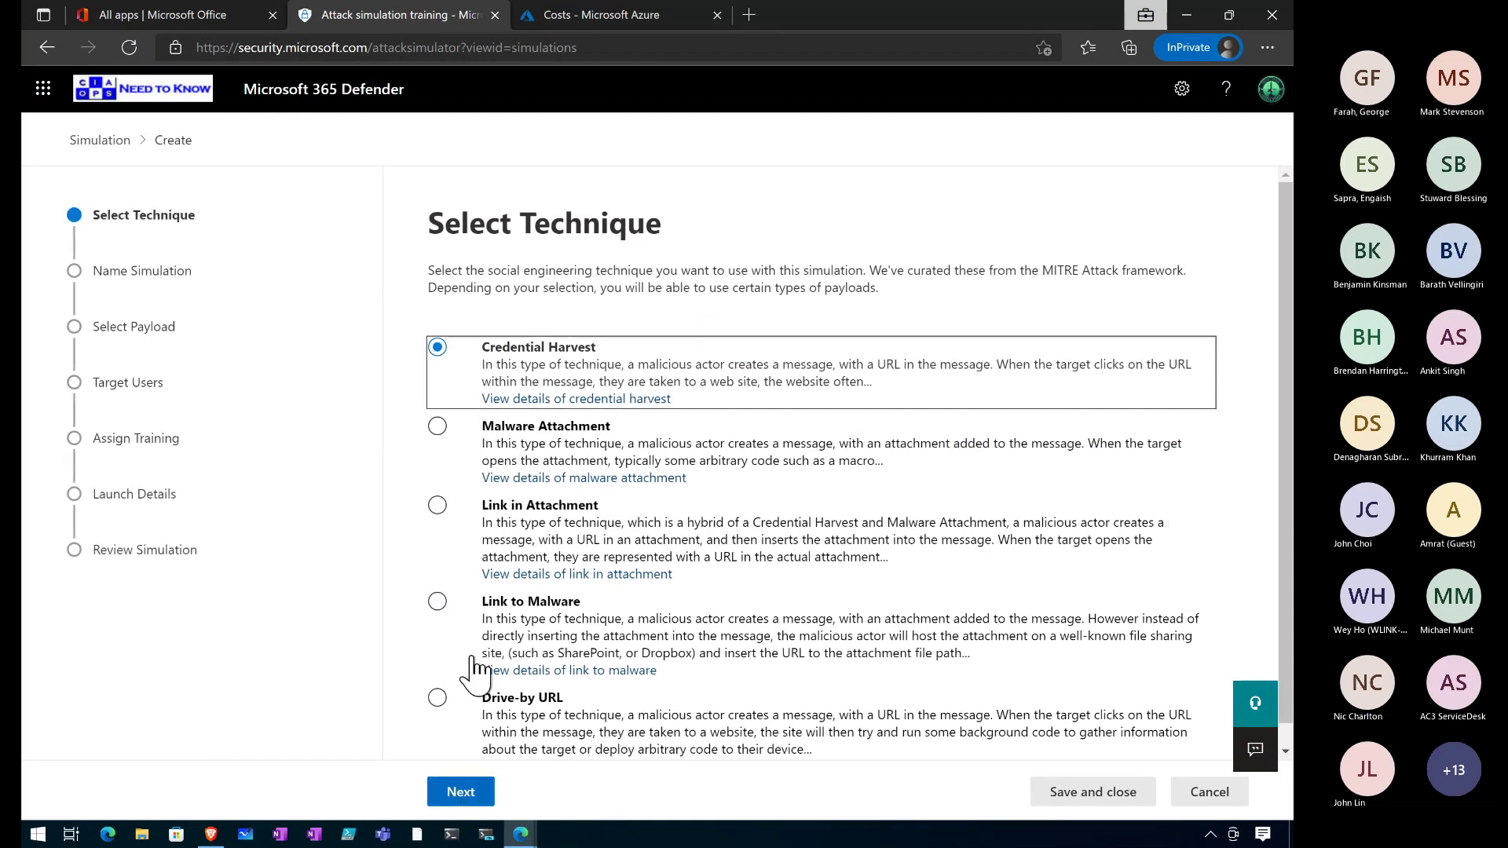
pyautogui.click(437, 602)
pyautogui.click(461, 793)
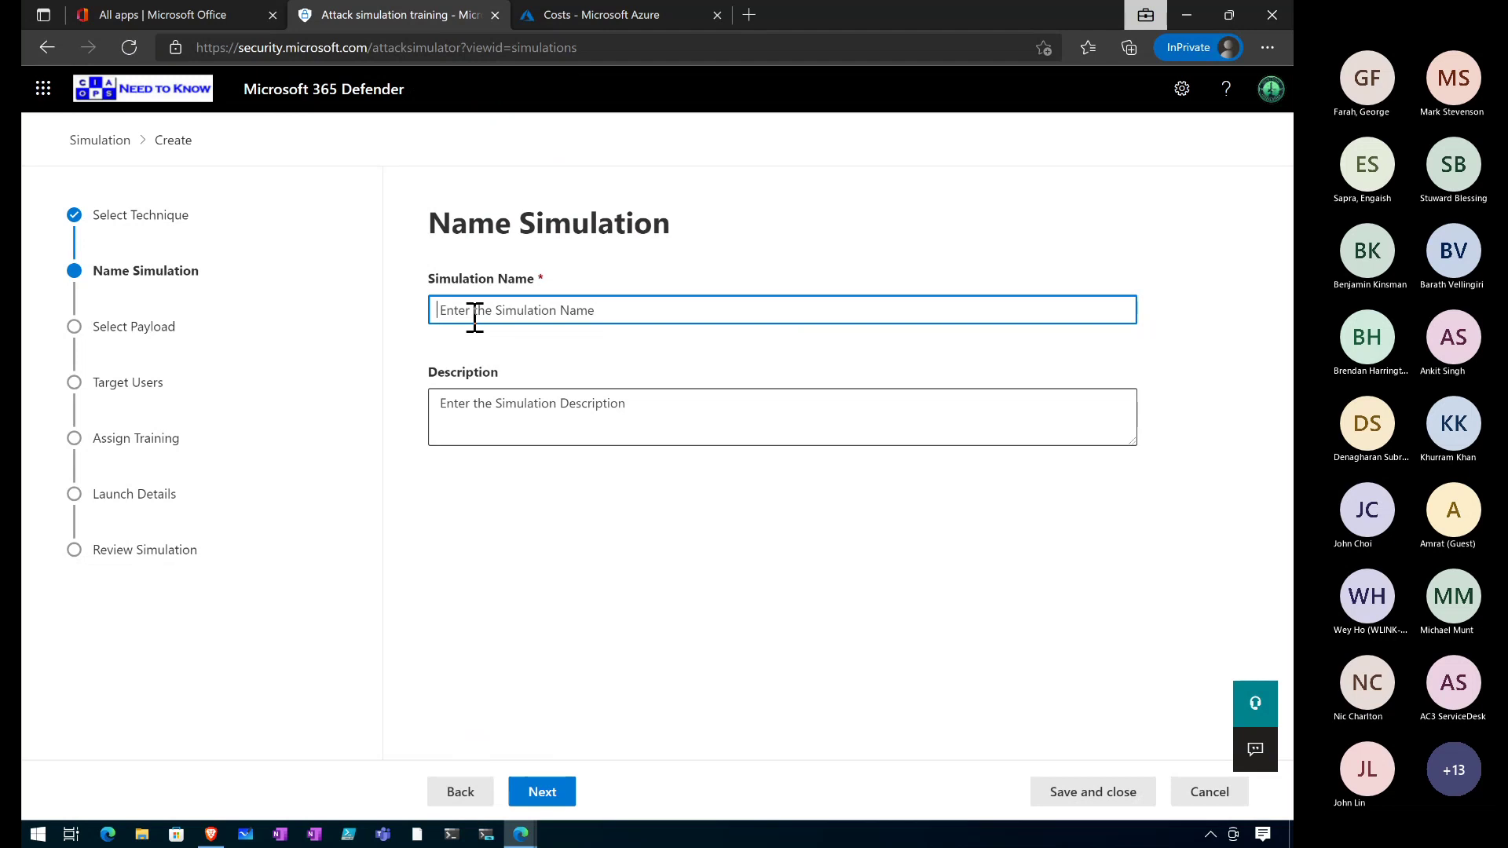
# Name the simulation 'Why not'.
pyautogui.write('Why ot')
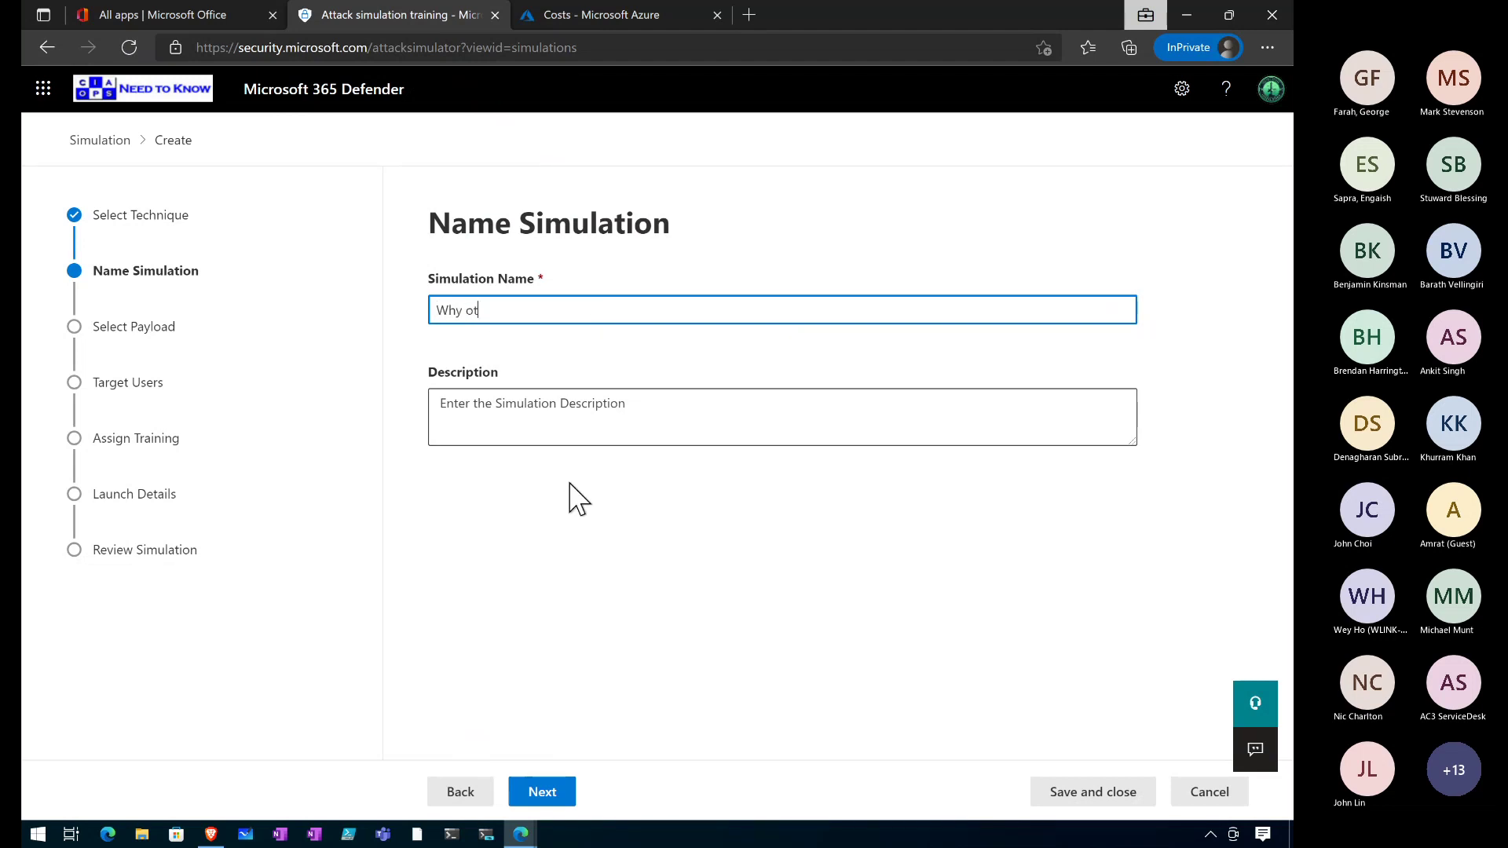
pyautogui.press('BackSpace')
pyautogui.write('not')
pyautogui.click(548, 793)
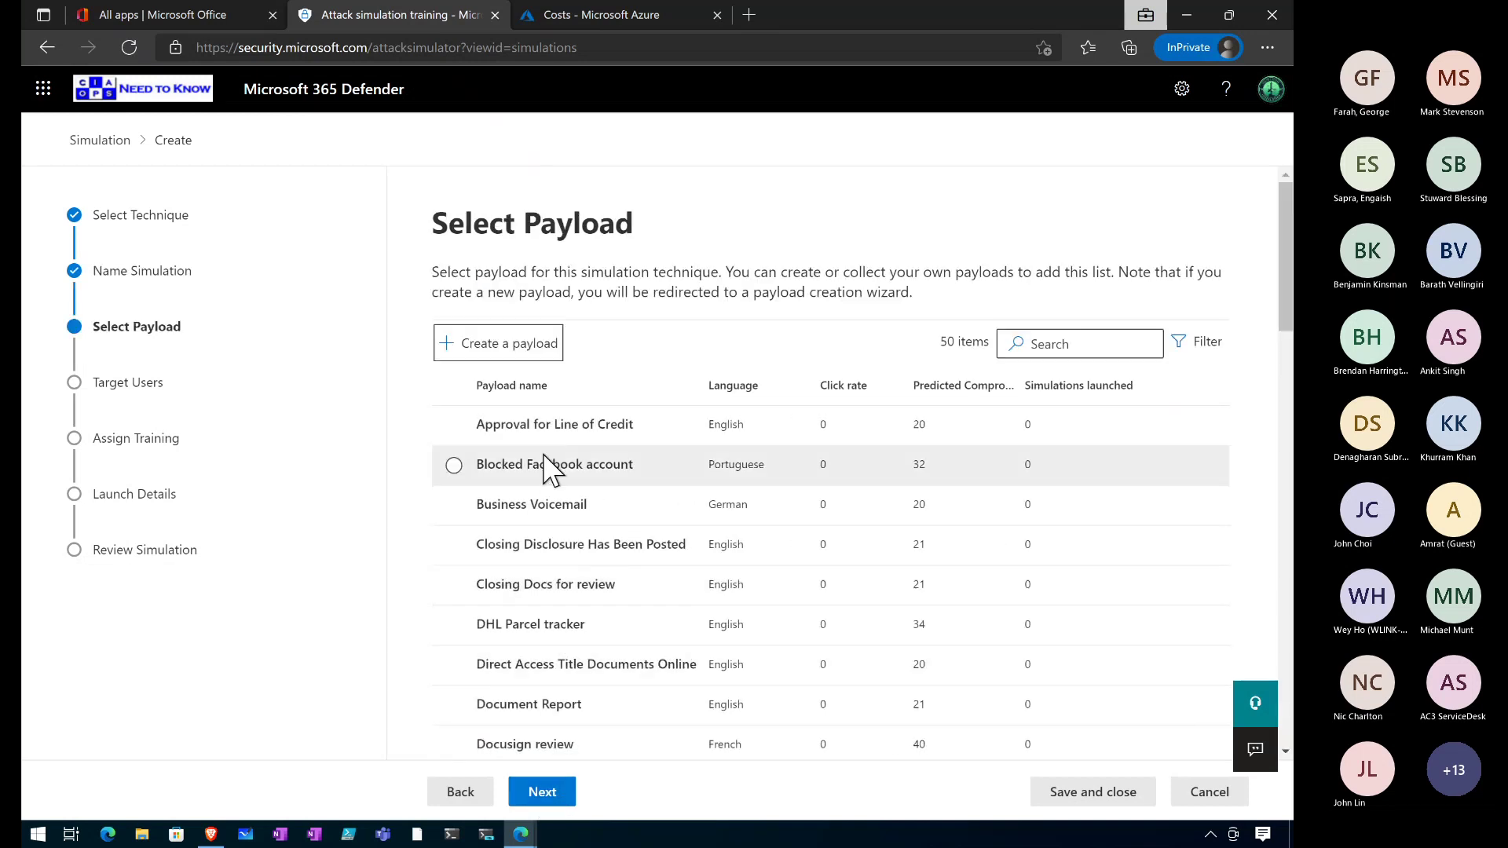
# Select and preview the Business Voicemail payload, then continue to target users.
pyautogui.scroll(-2, 547, 464)
pyautogui.click(544, 339)
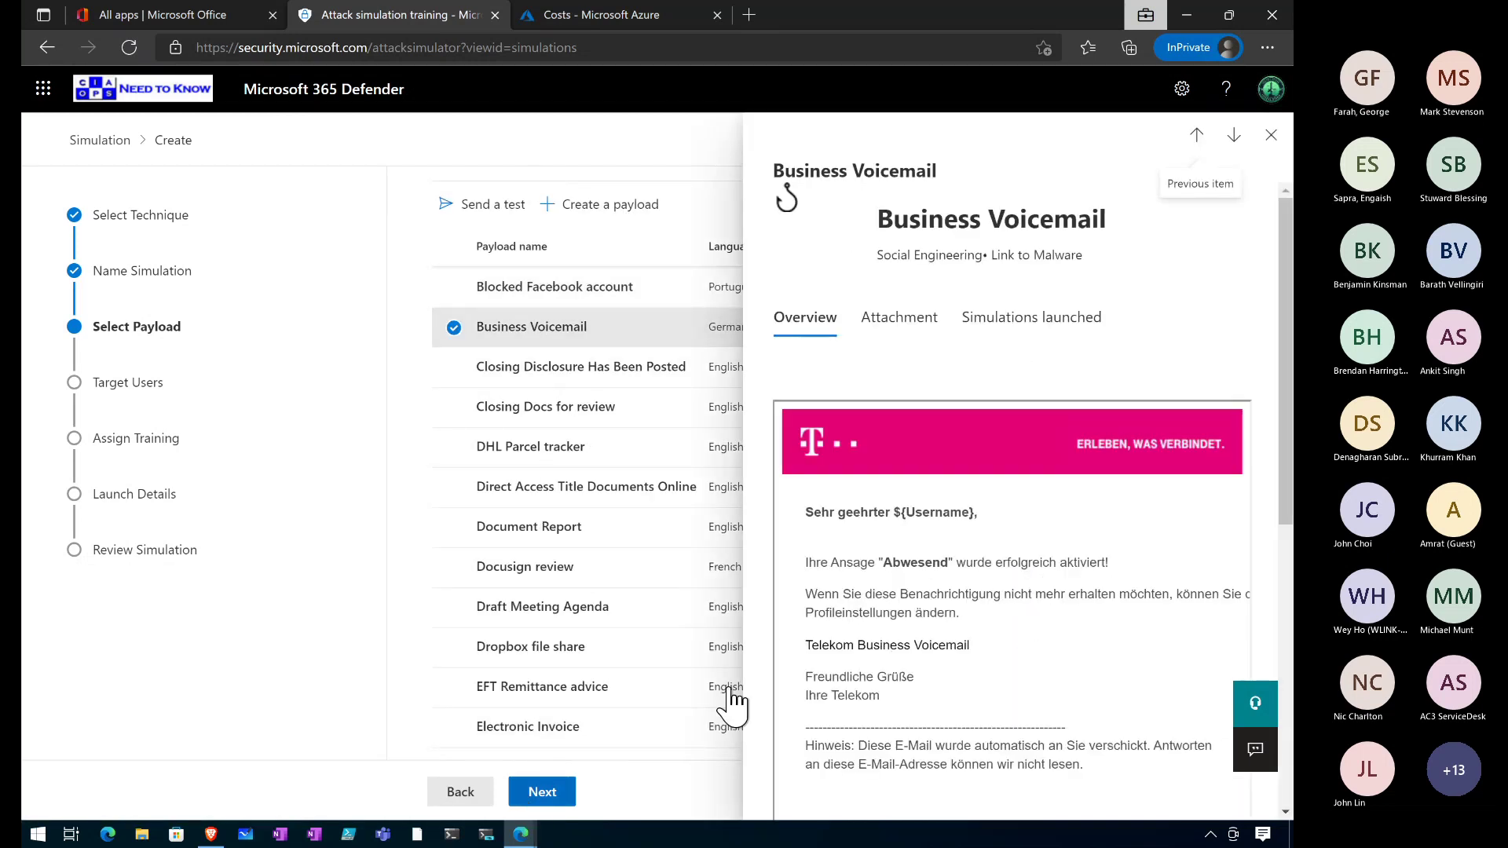
pyautogui.scroll(-5, 985, 567)
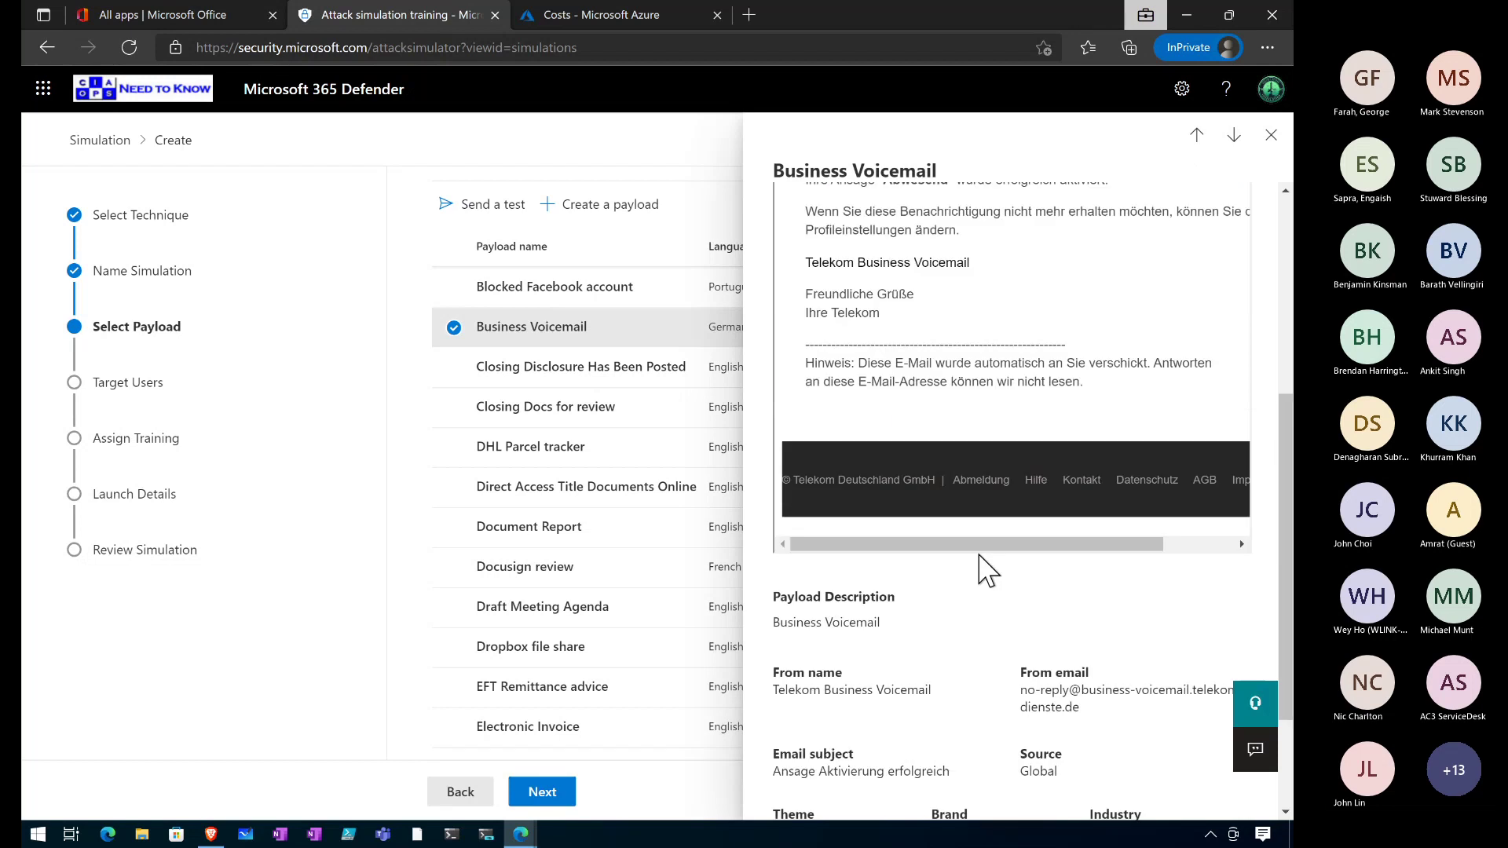
pyautogui.scroll(5, 985, 567)
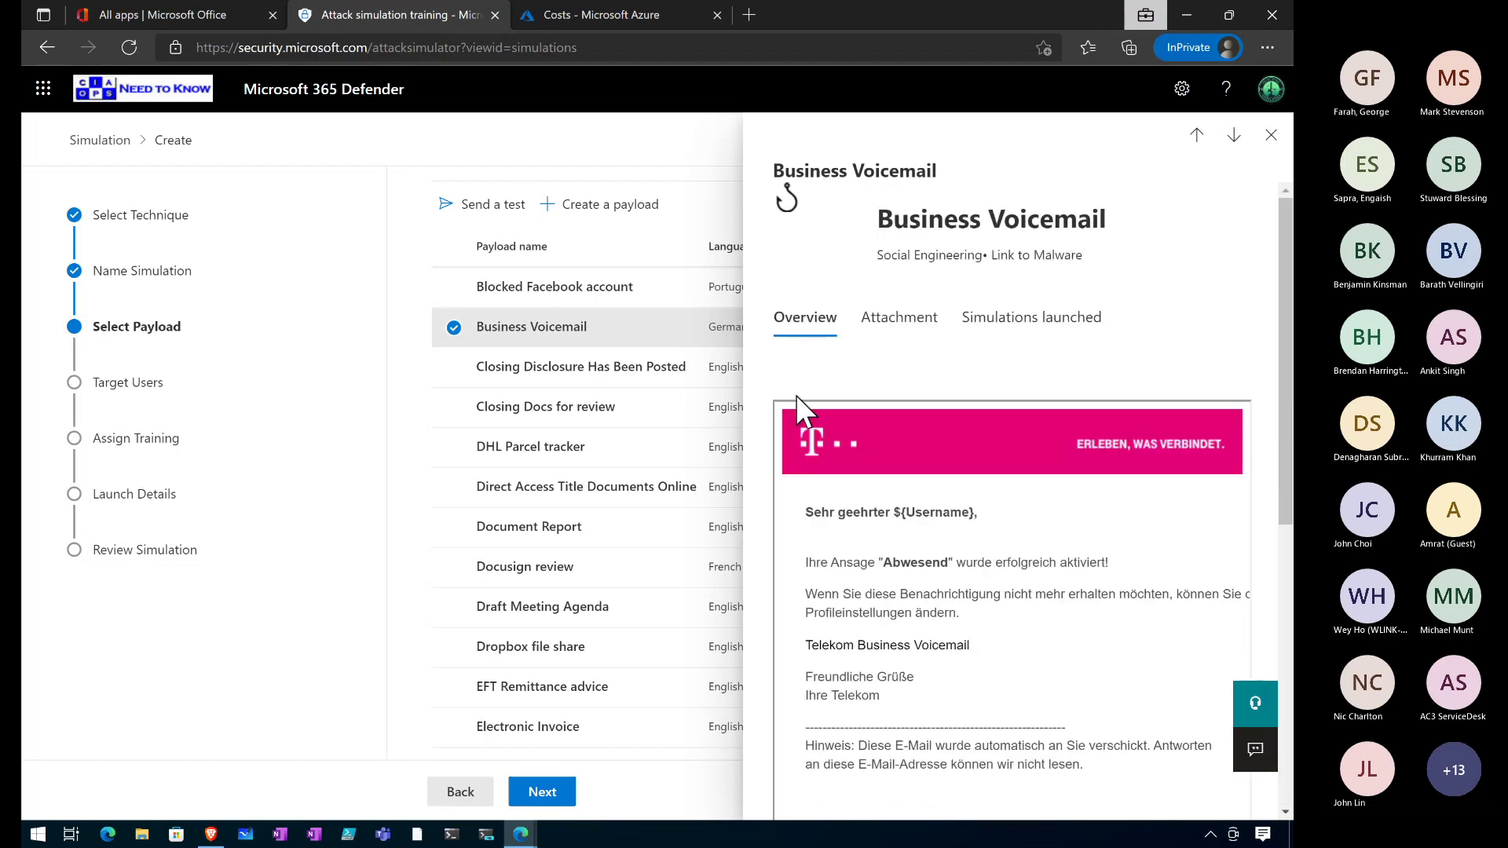
pyautogui.click(1271, 138)
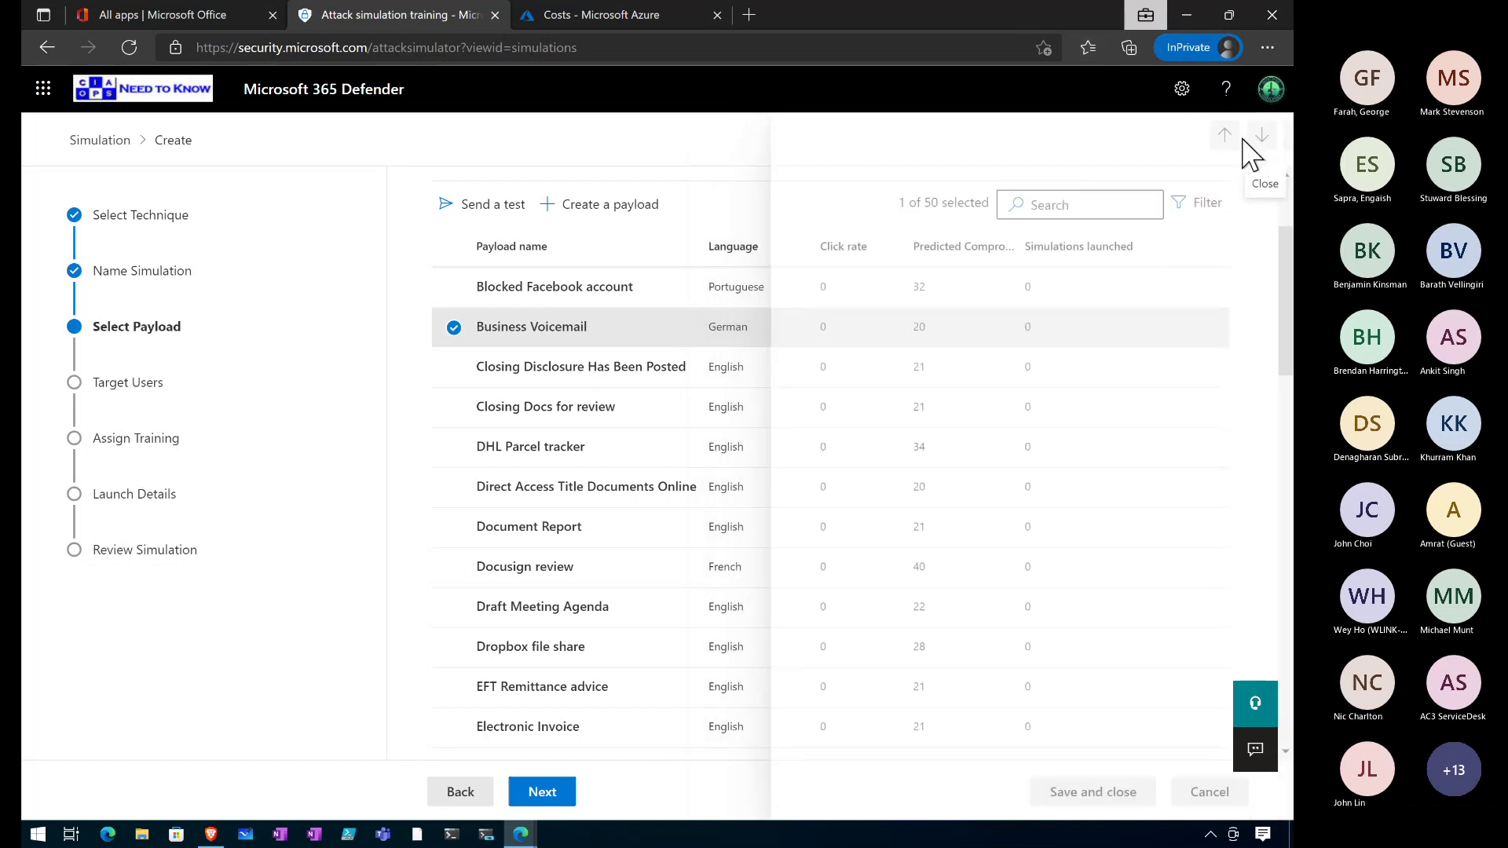
pyautogui.click(550, 795)
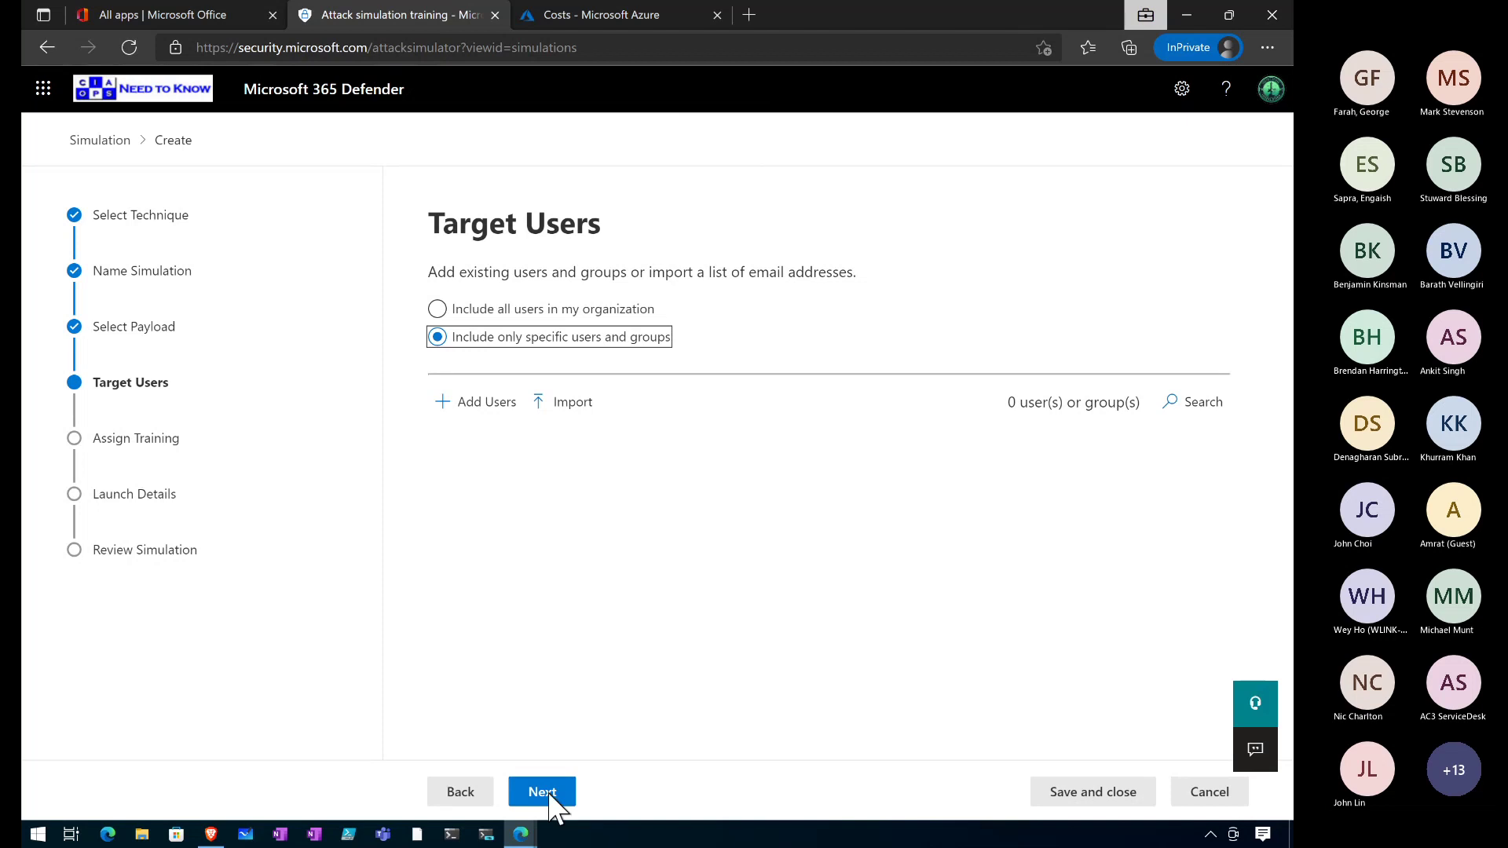
# Include all users, keep recommended training and default landing page, then return to the Demo slide.
pyautogui.click(437, 308)
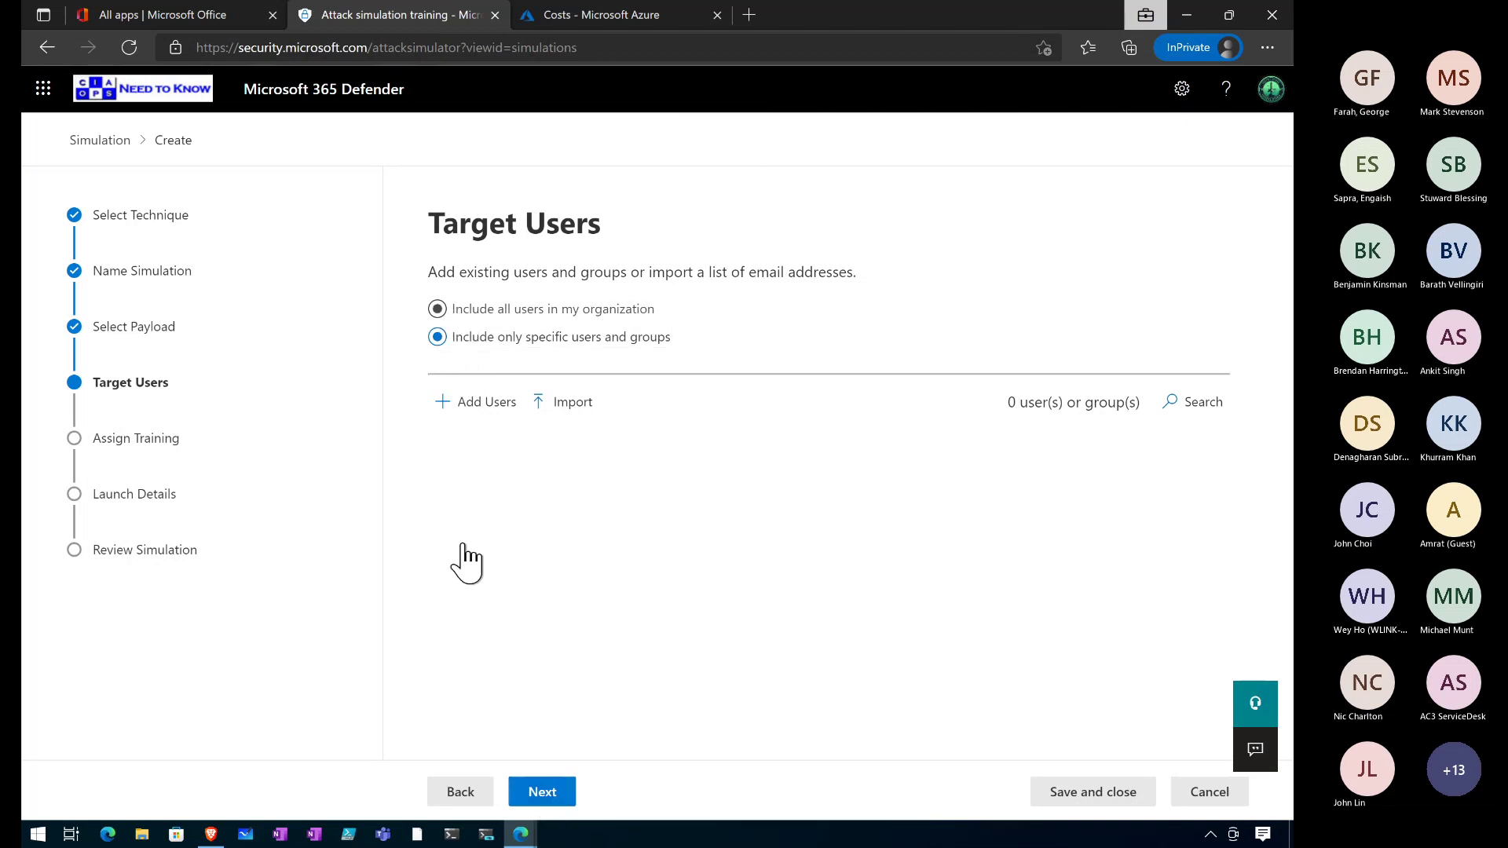
pyautogui.click(542, 791)
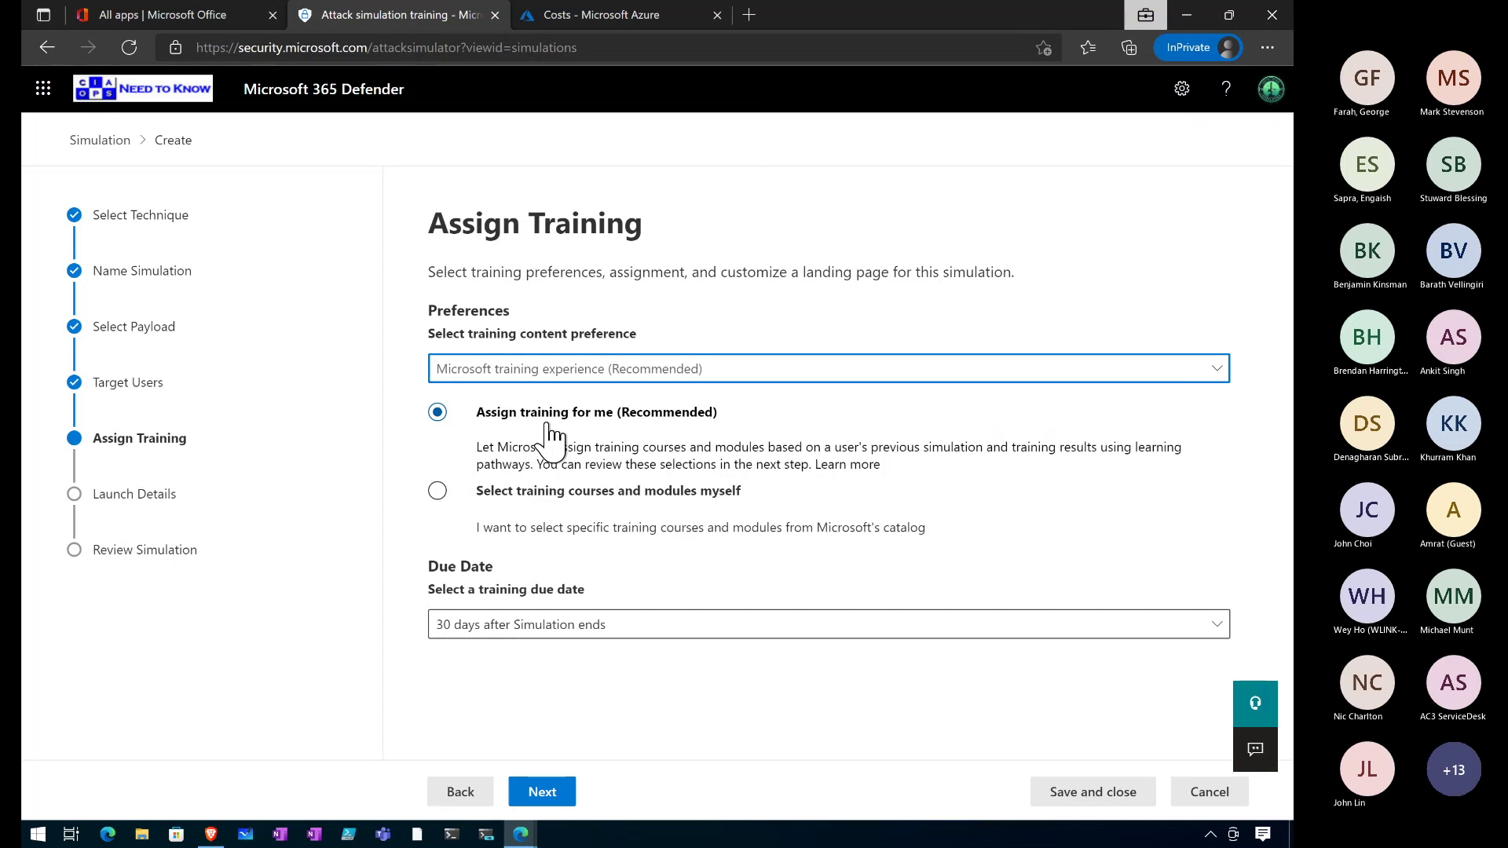
pyautogui.click(544, 797)
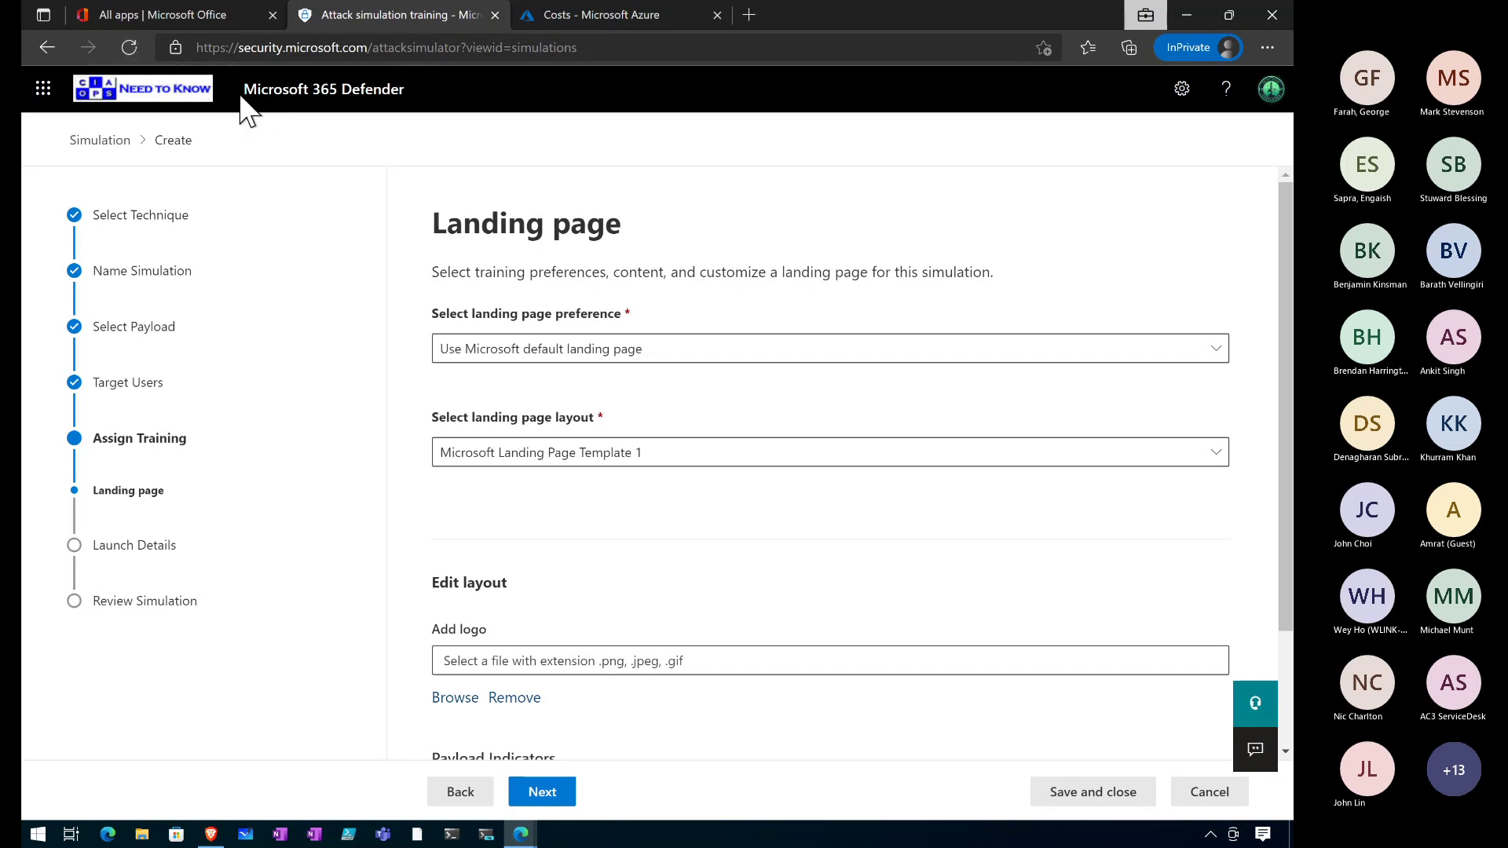
pyautogui.click(274, 94)
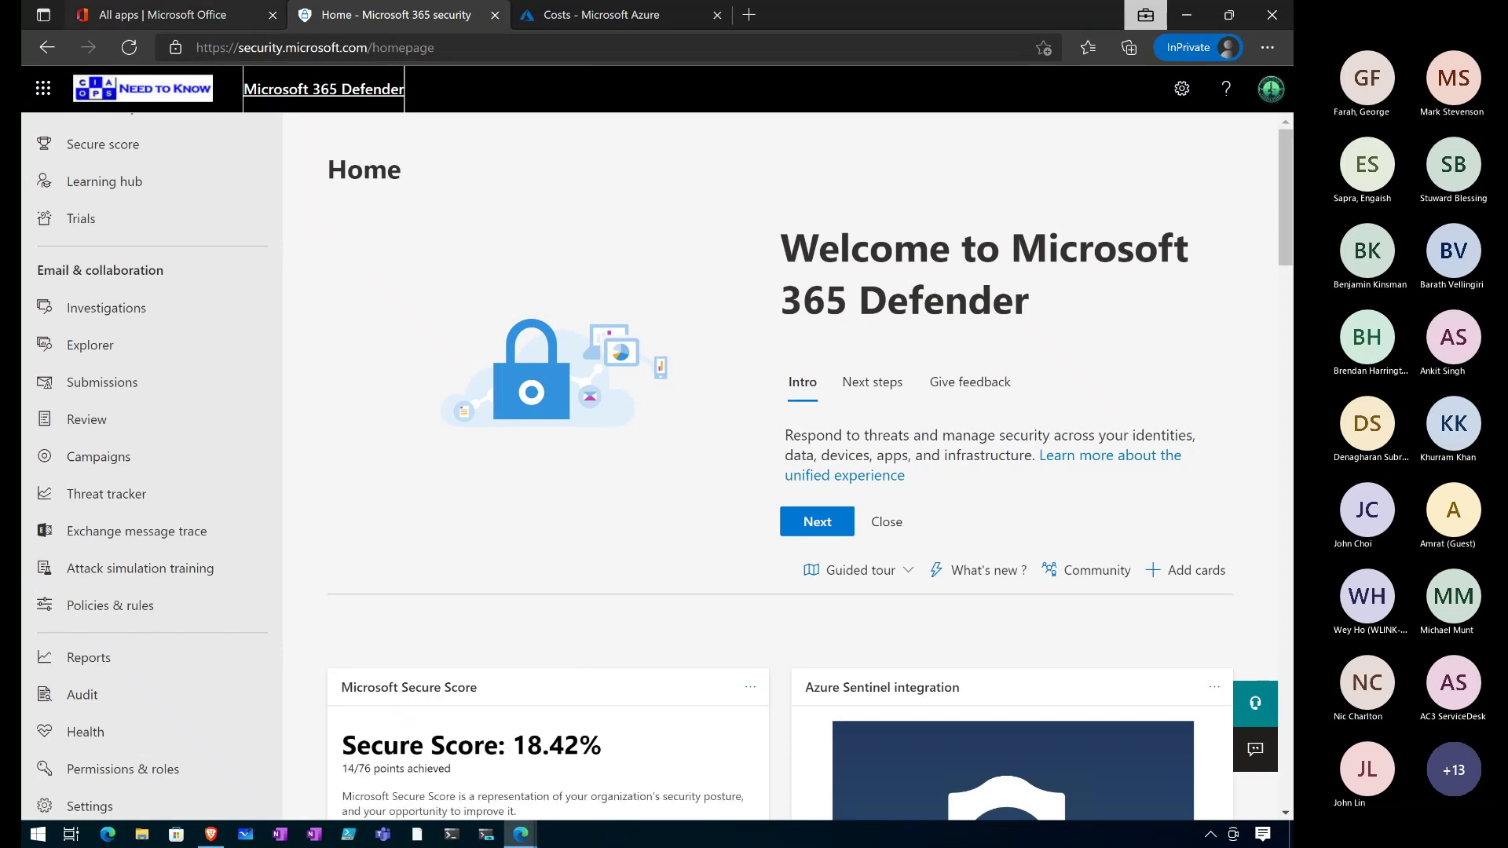
pyautogui.hotkey('alt', 'Tab')
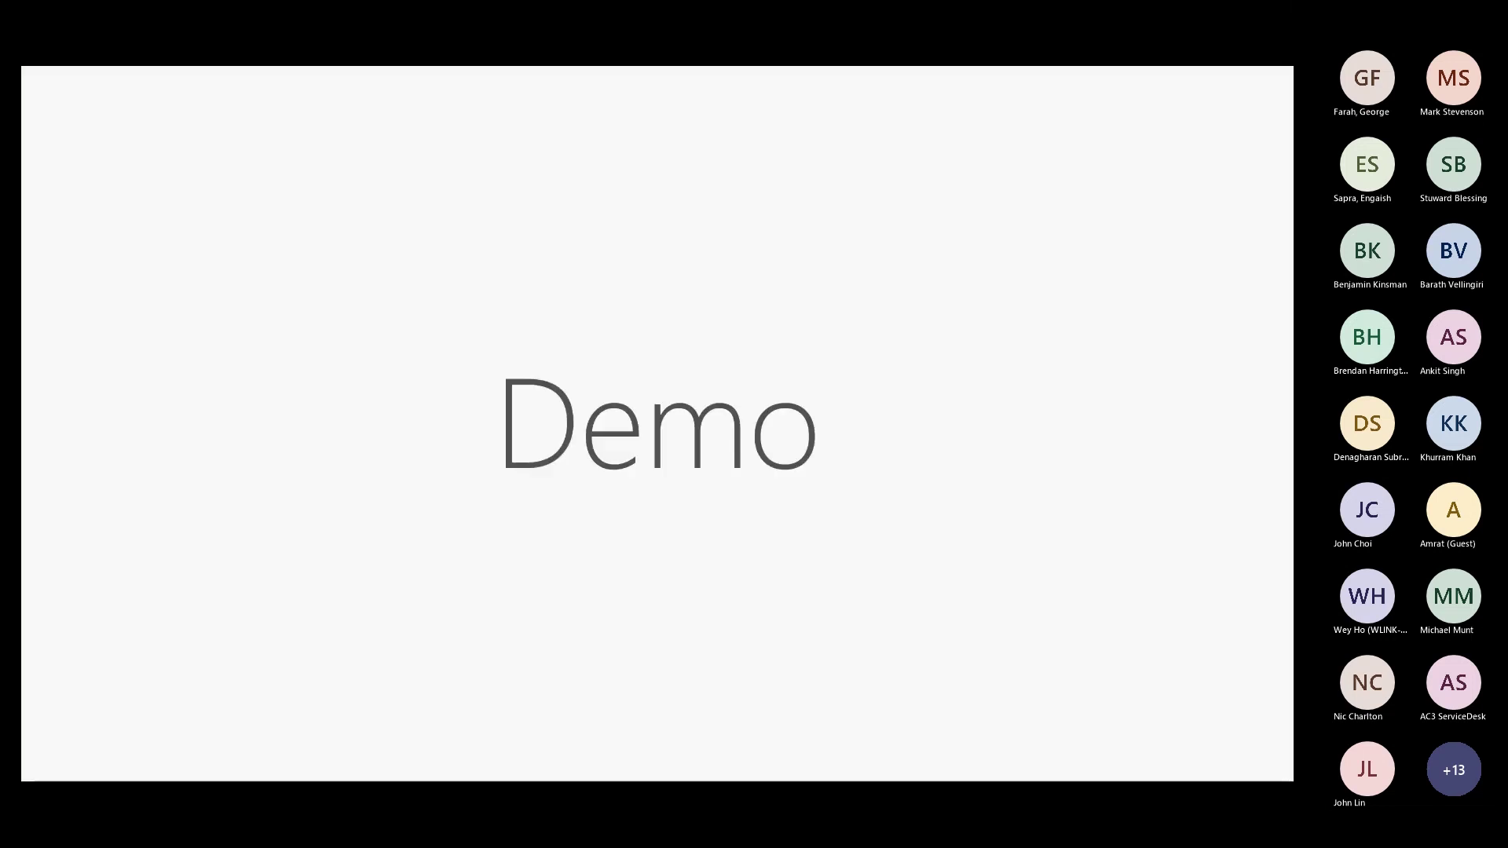
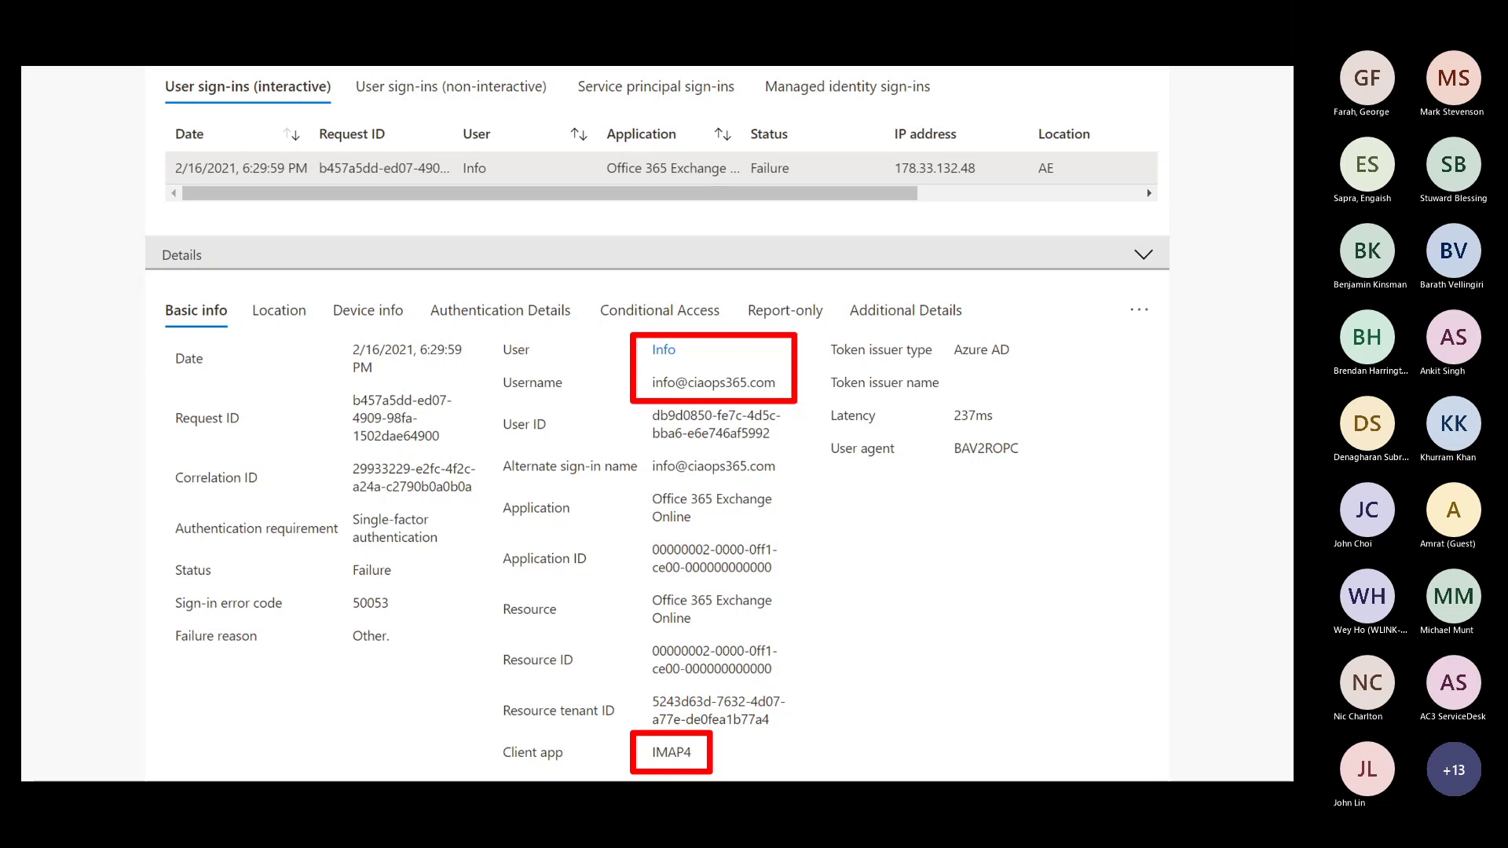
# Back in the sign-in logs, remove the Client app filter and add a Location filter.
pyautogui.hotkey('alt', 'Tab')
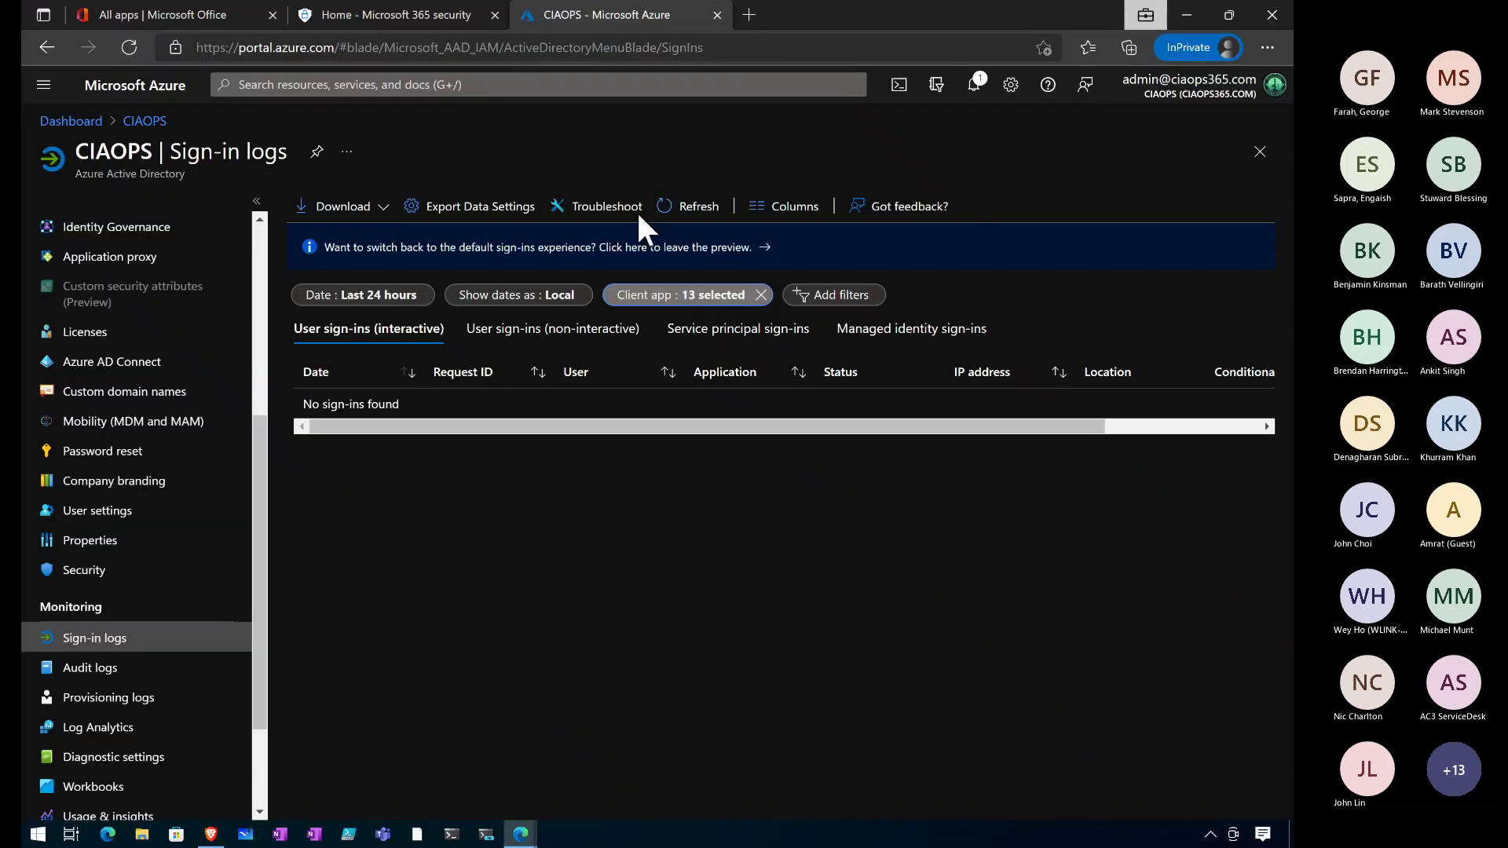
pyautogui.click(761, 295)
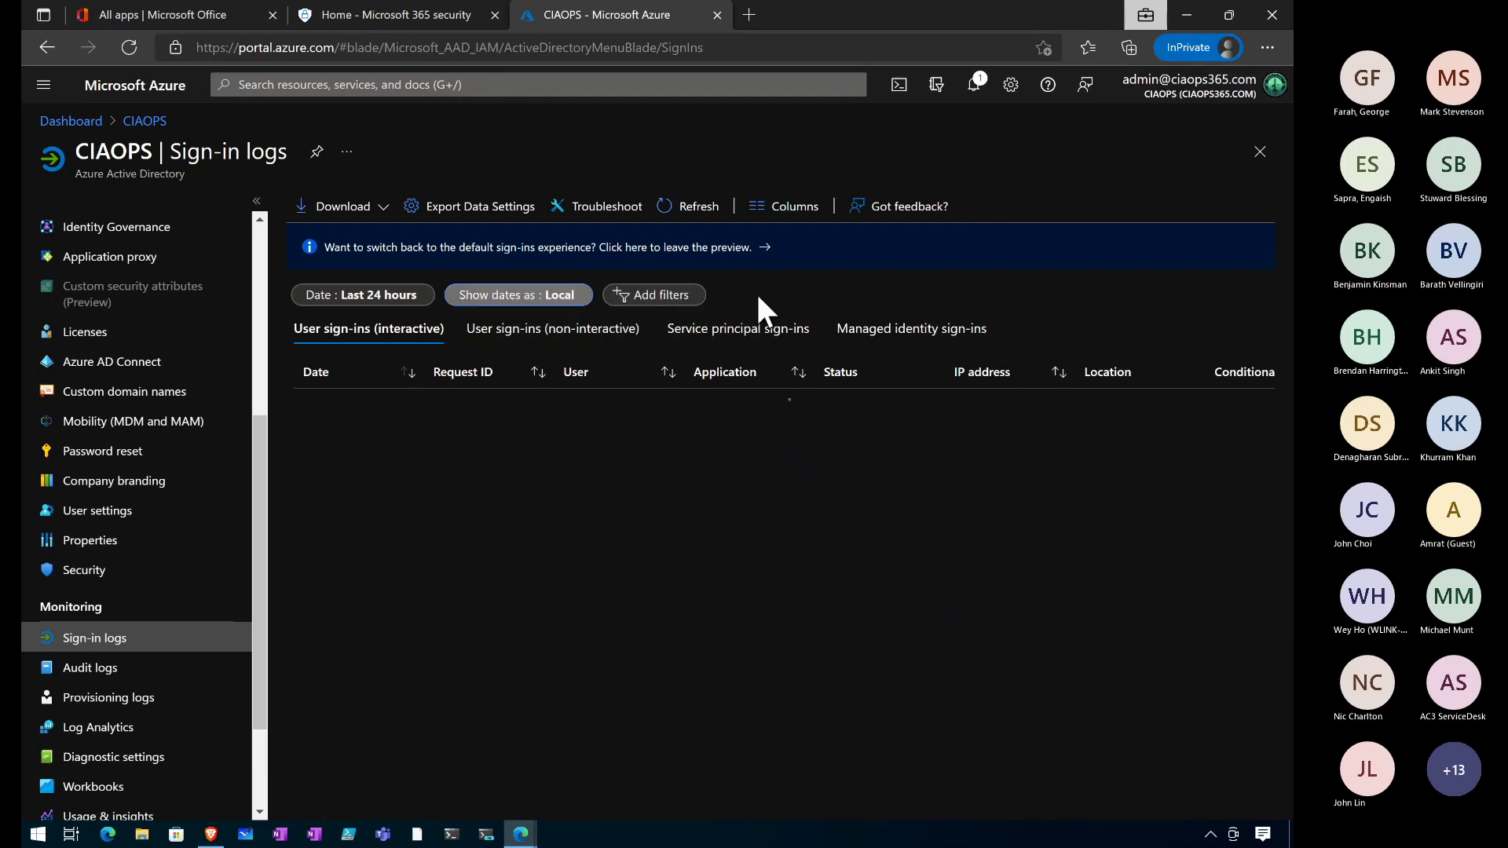
pyautogui.click(675, 299)
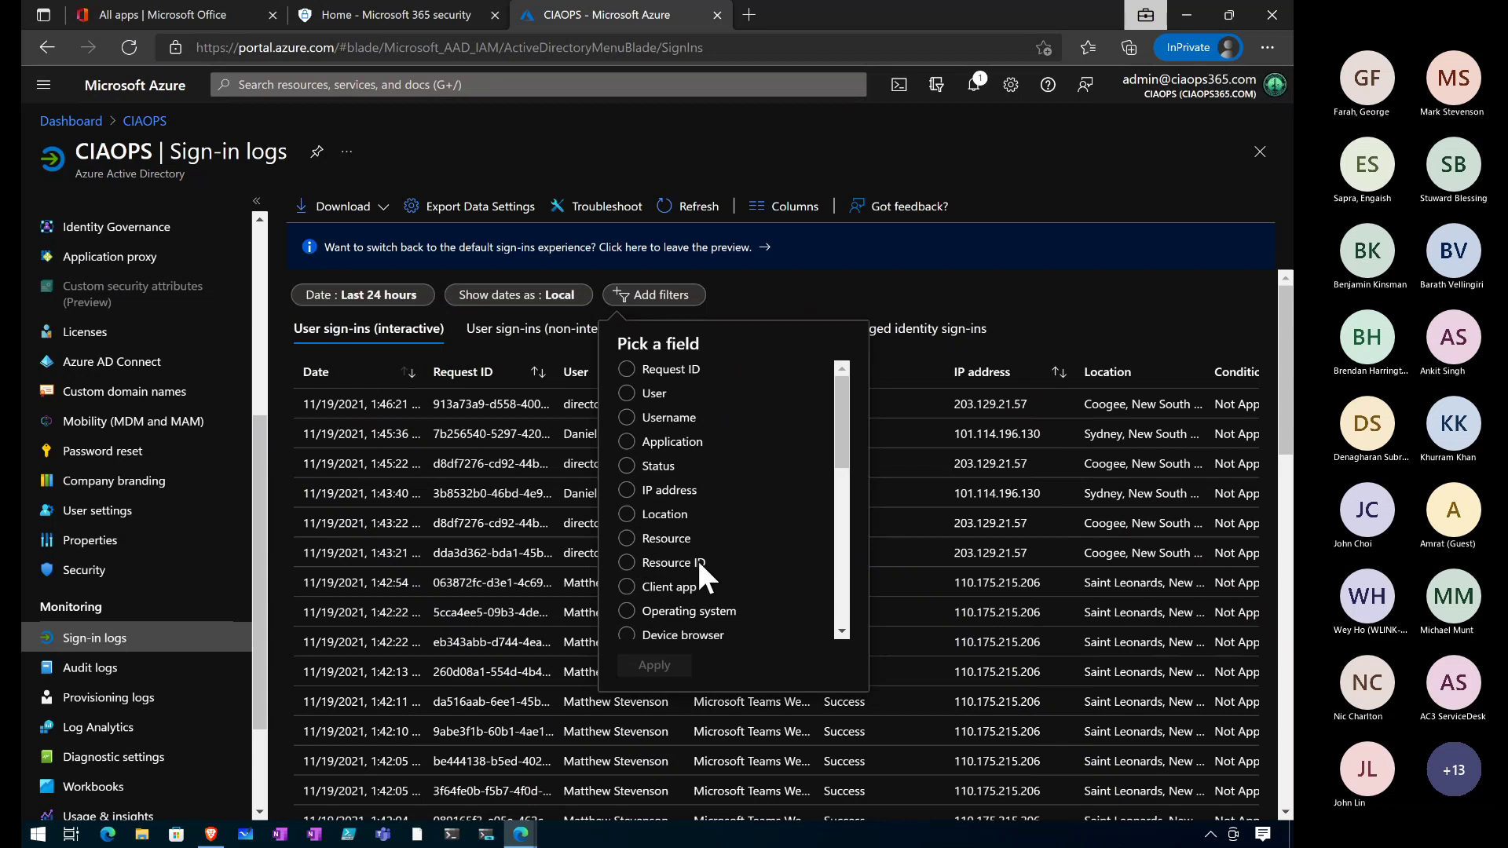
pyautogui.click(637, 518)
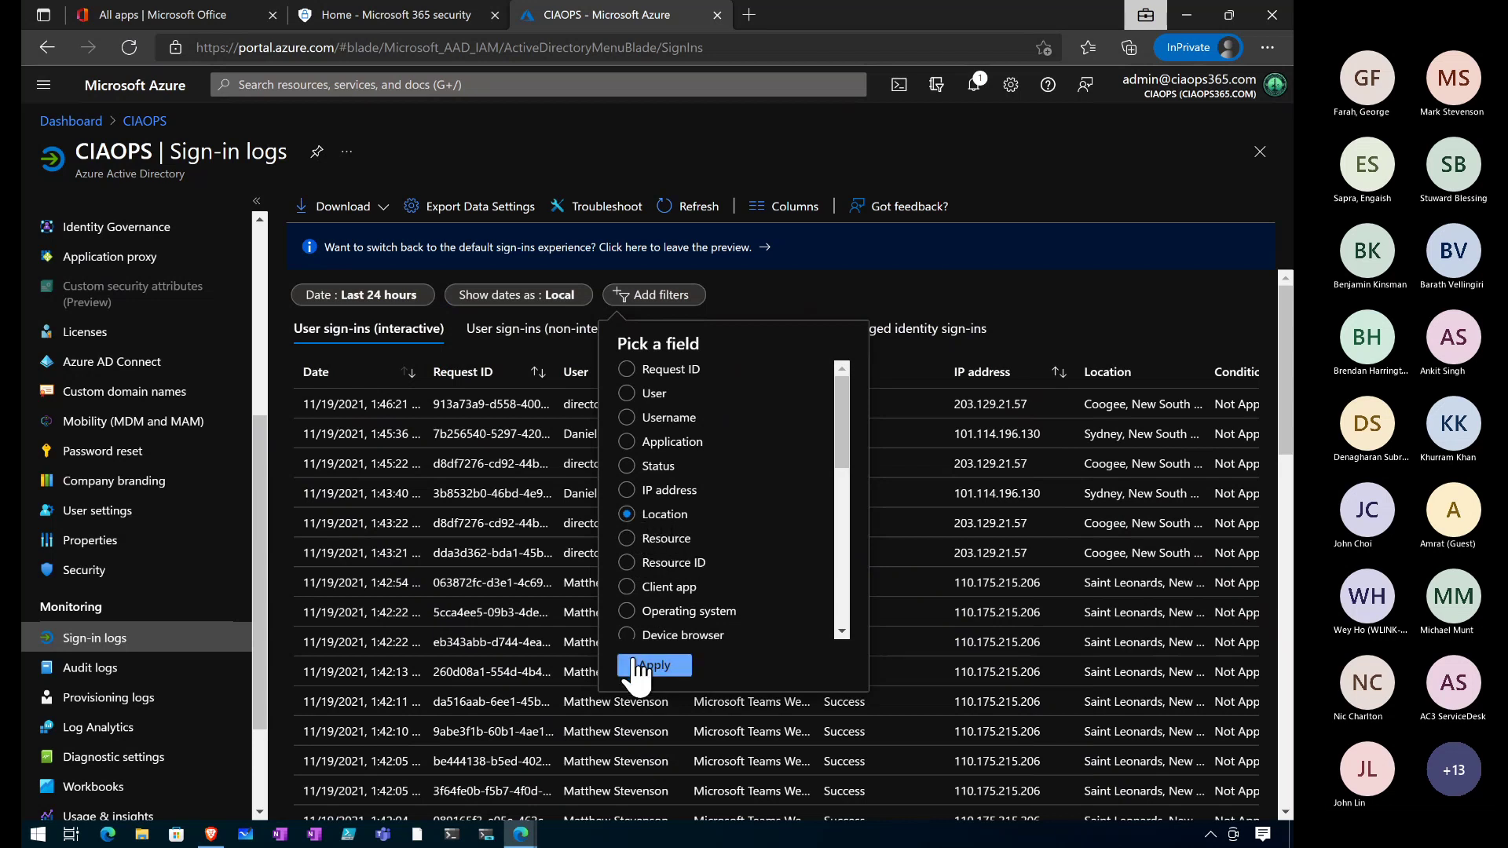
pyautogui.click(638, 668)
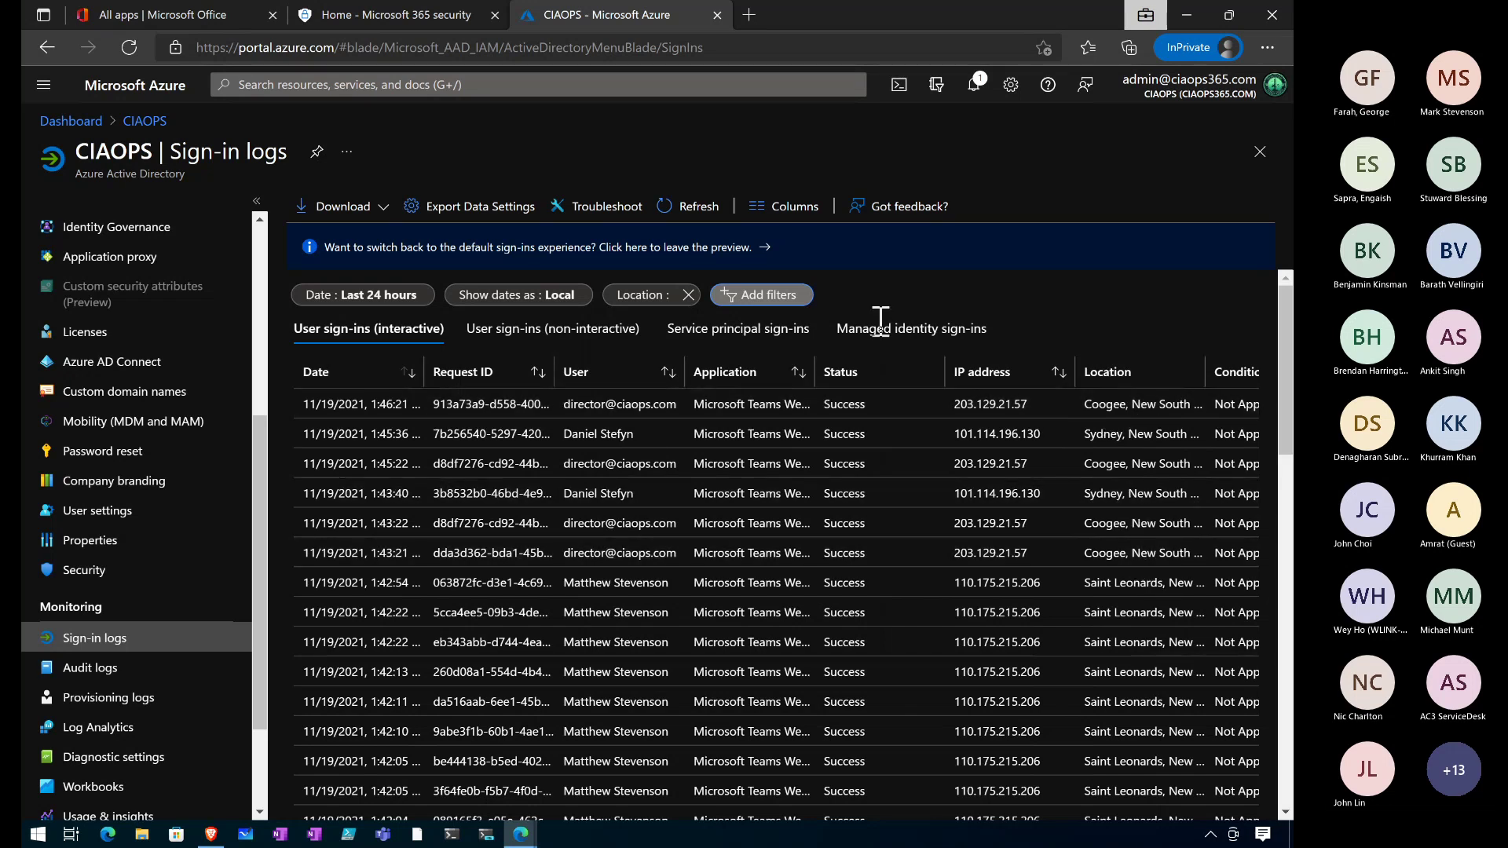
# Test the Location filter with a country/region value entered as 'Cl'.
pyautogui.click(649, 296)
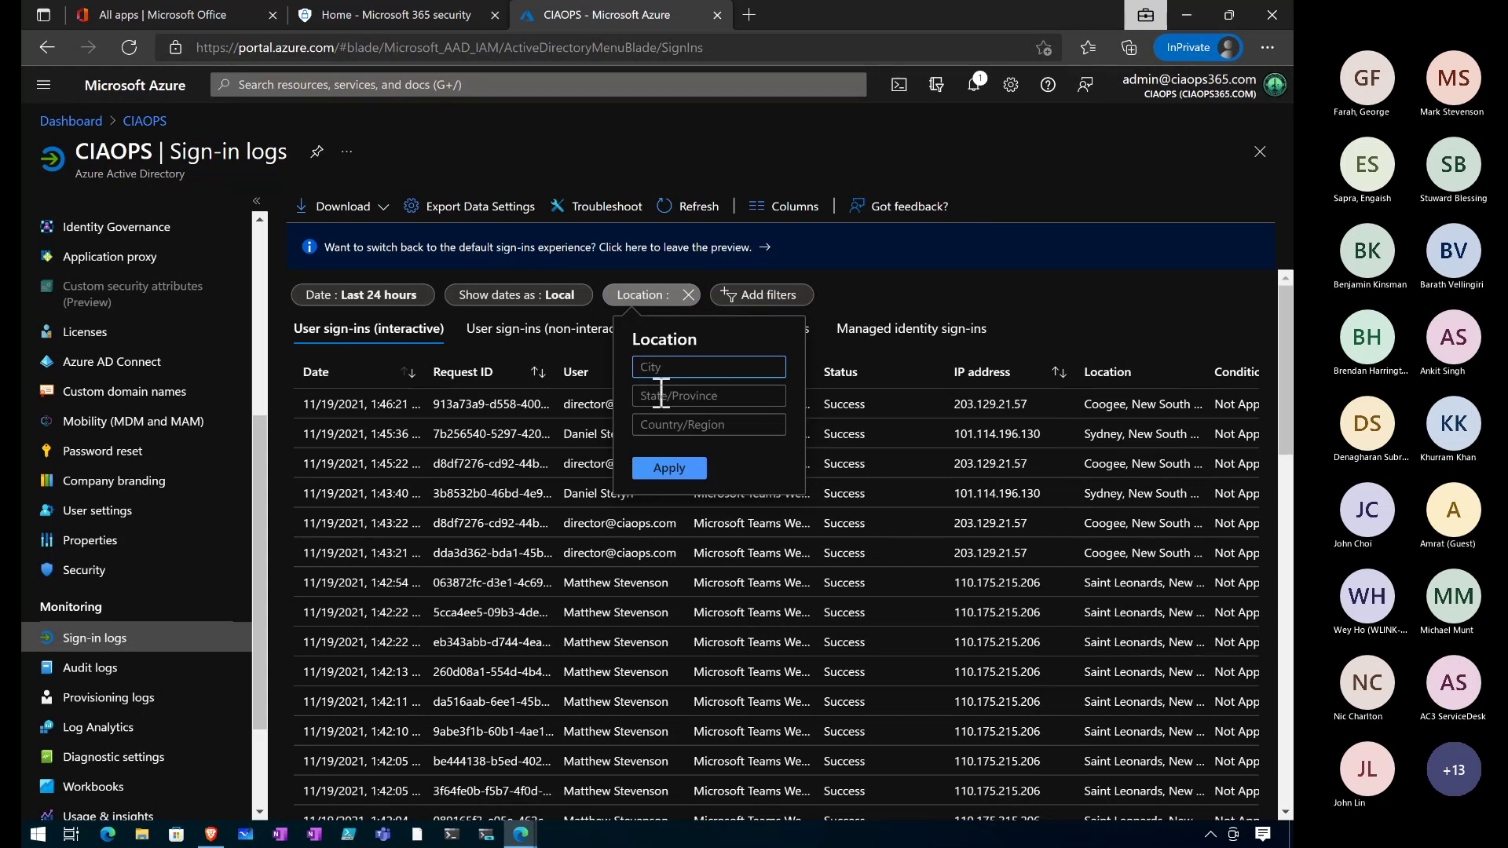
pyautogui.click(670, 425)
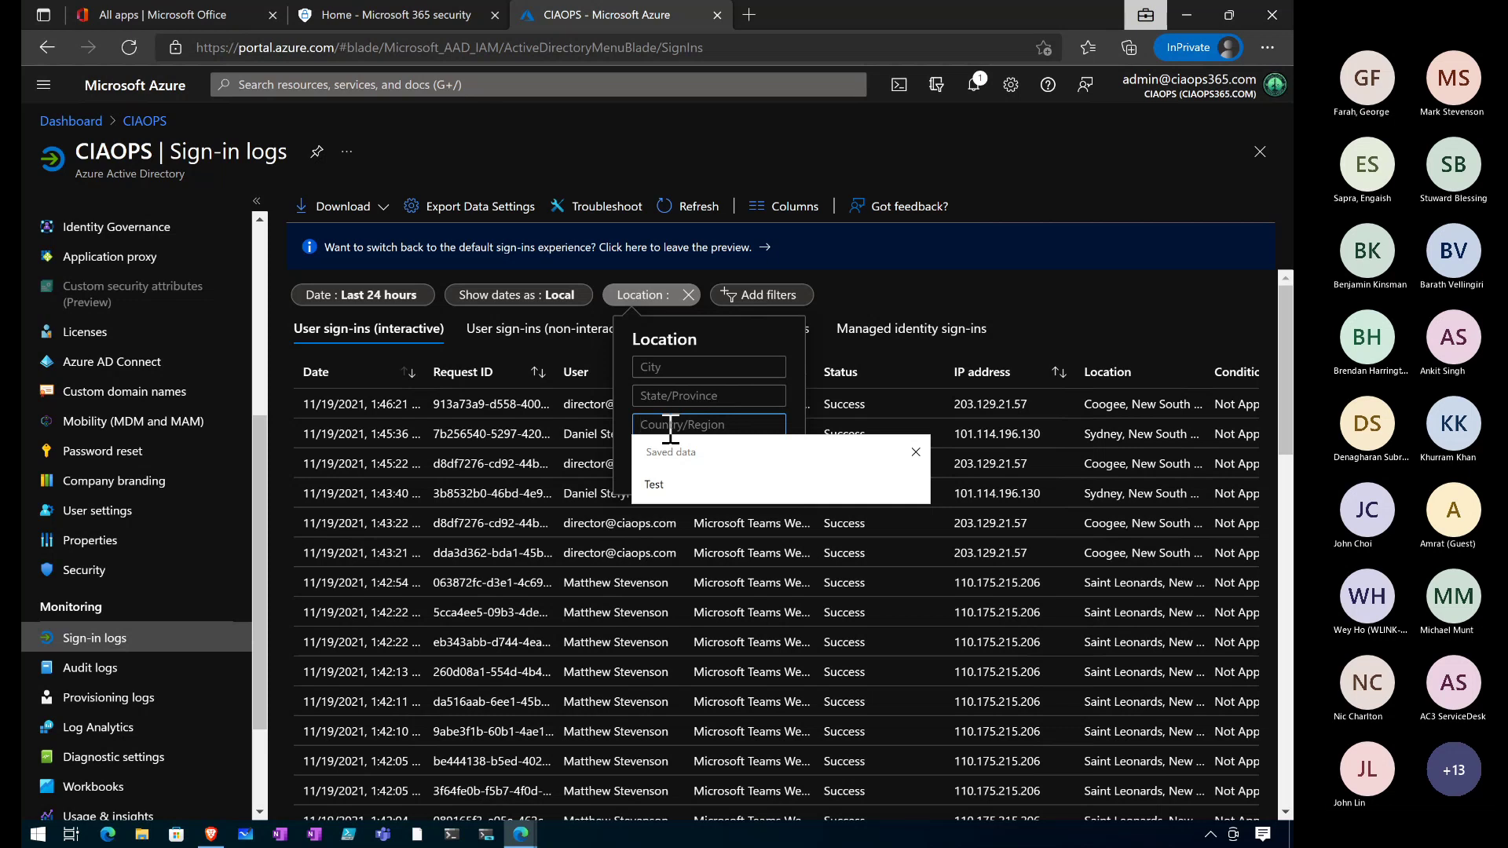
pyautogui.write('Cl')
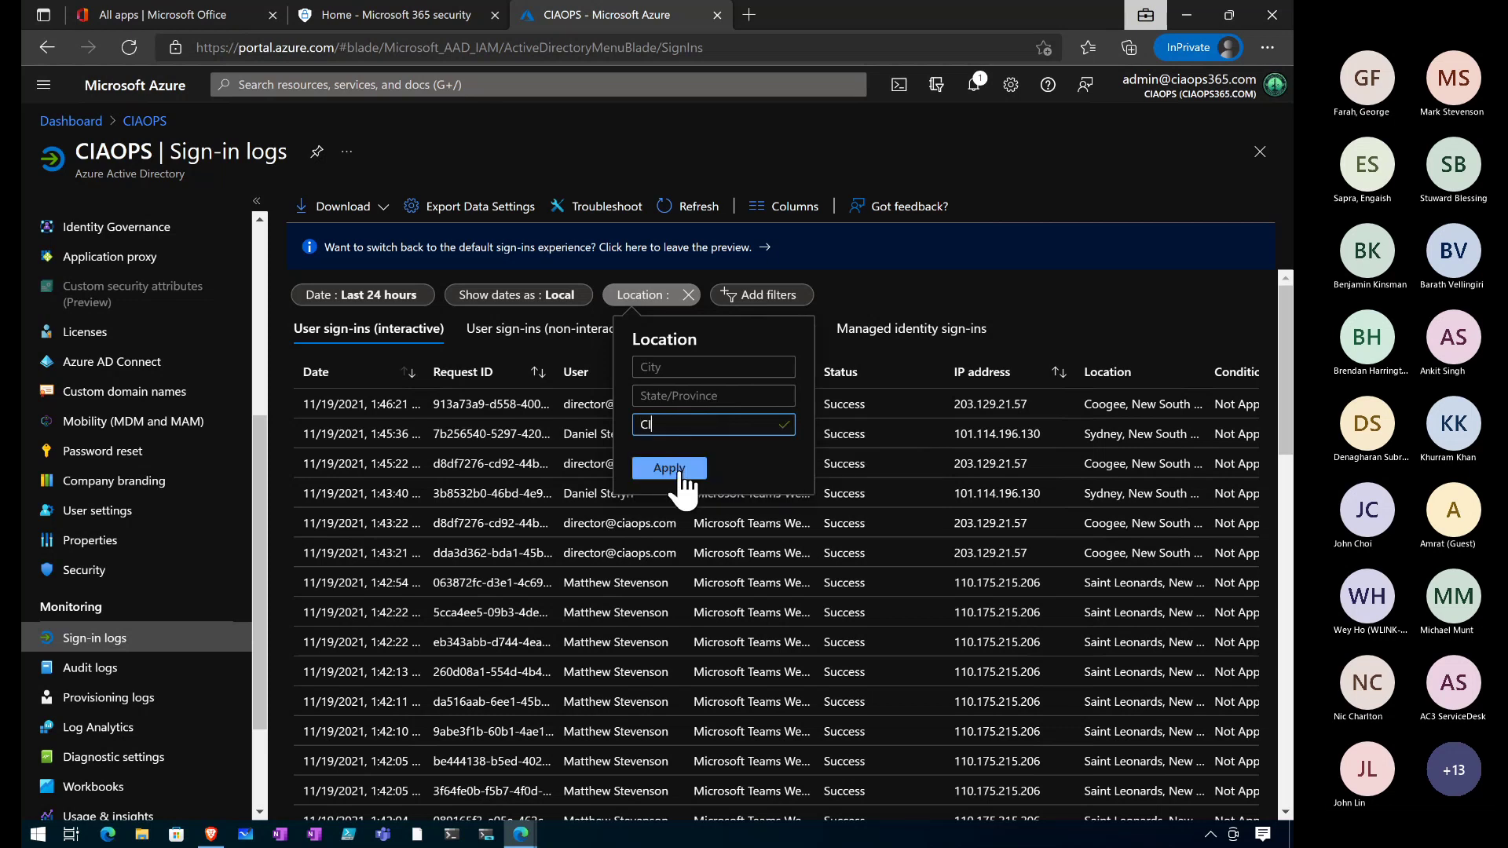
pyautogui.click(676, 469)
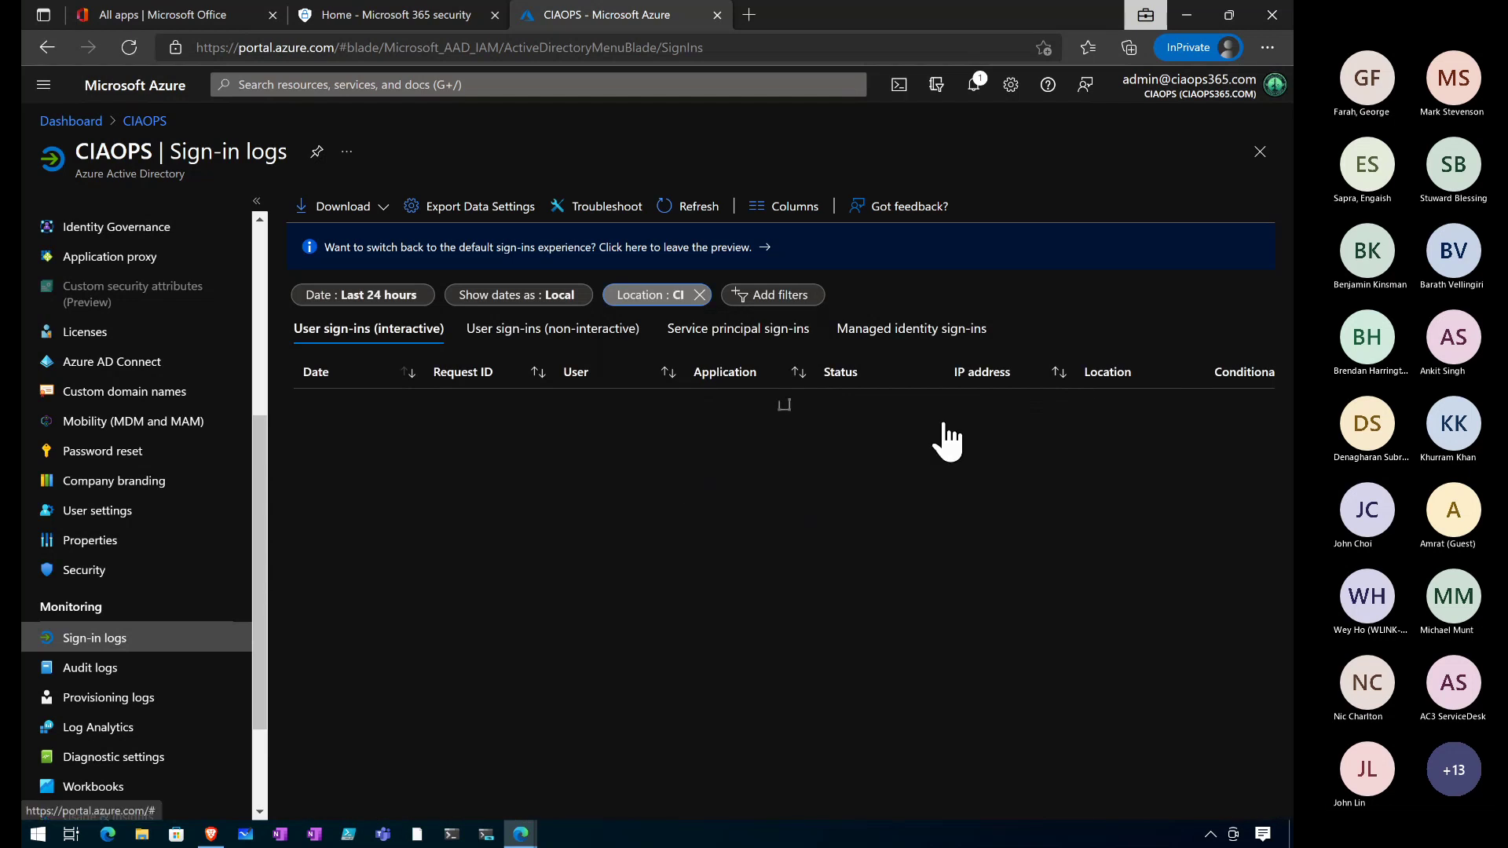
# Remove that Location filter and re-add Location with no value set.
pyautogui.click(699, 294)
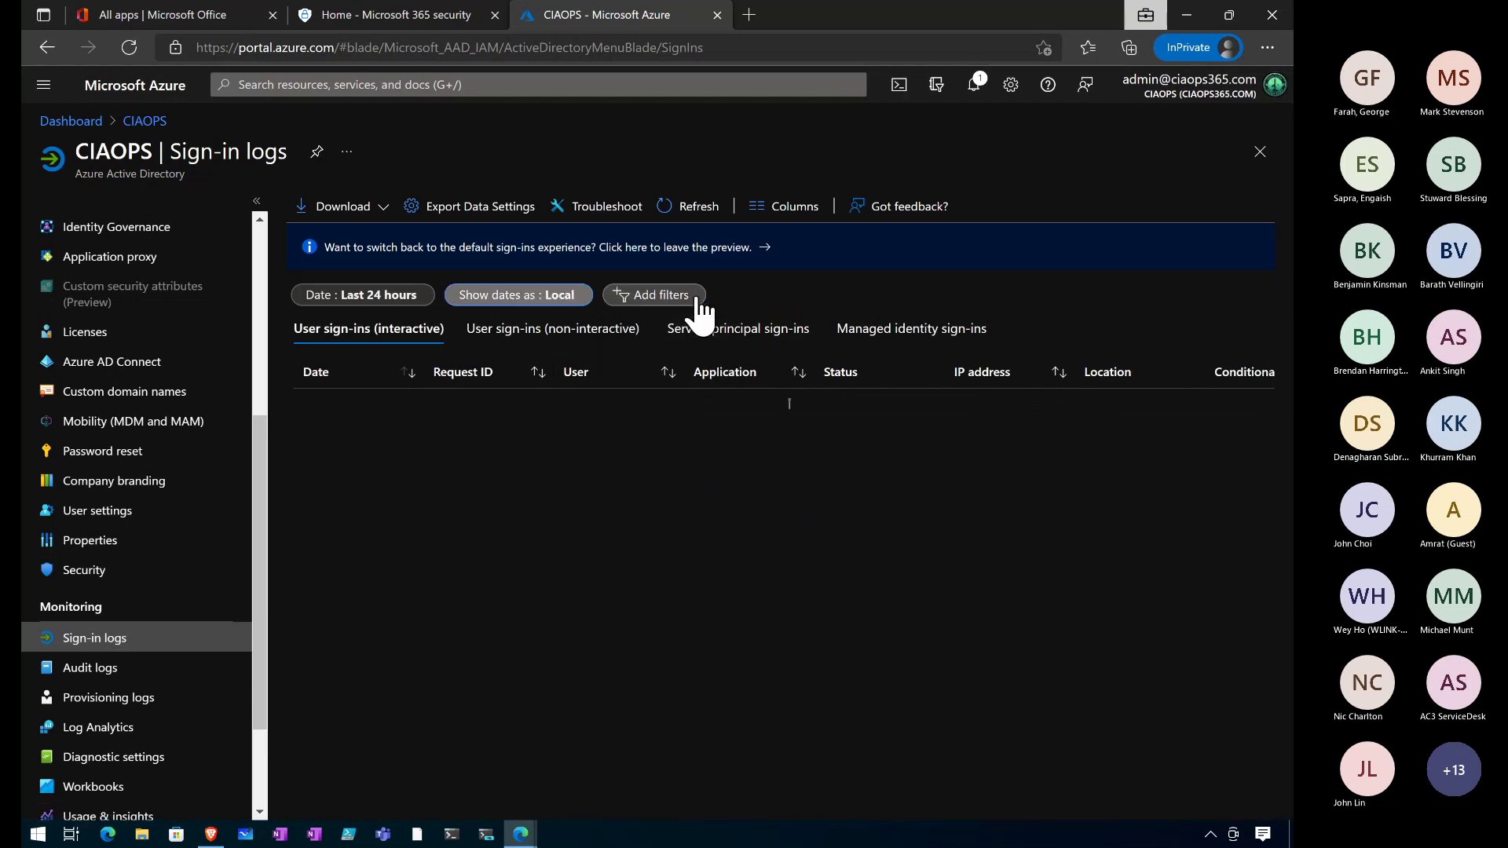
pyautogui.click(658, 299)
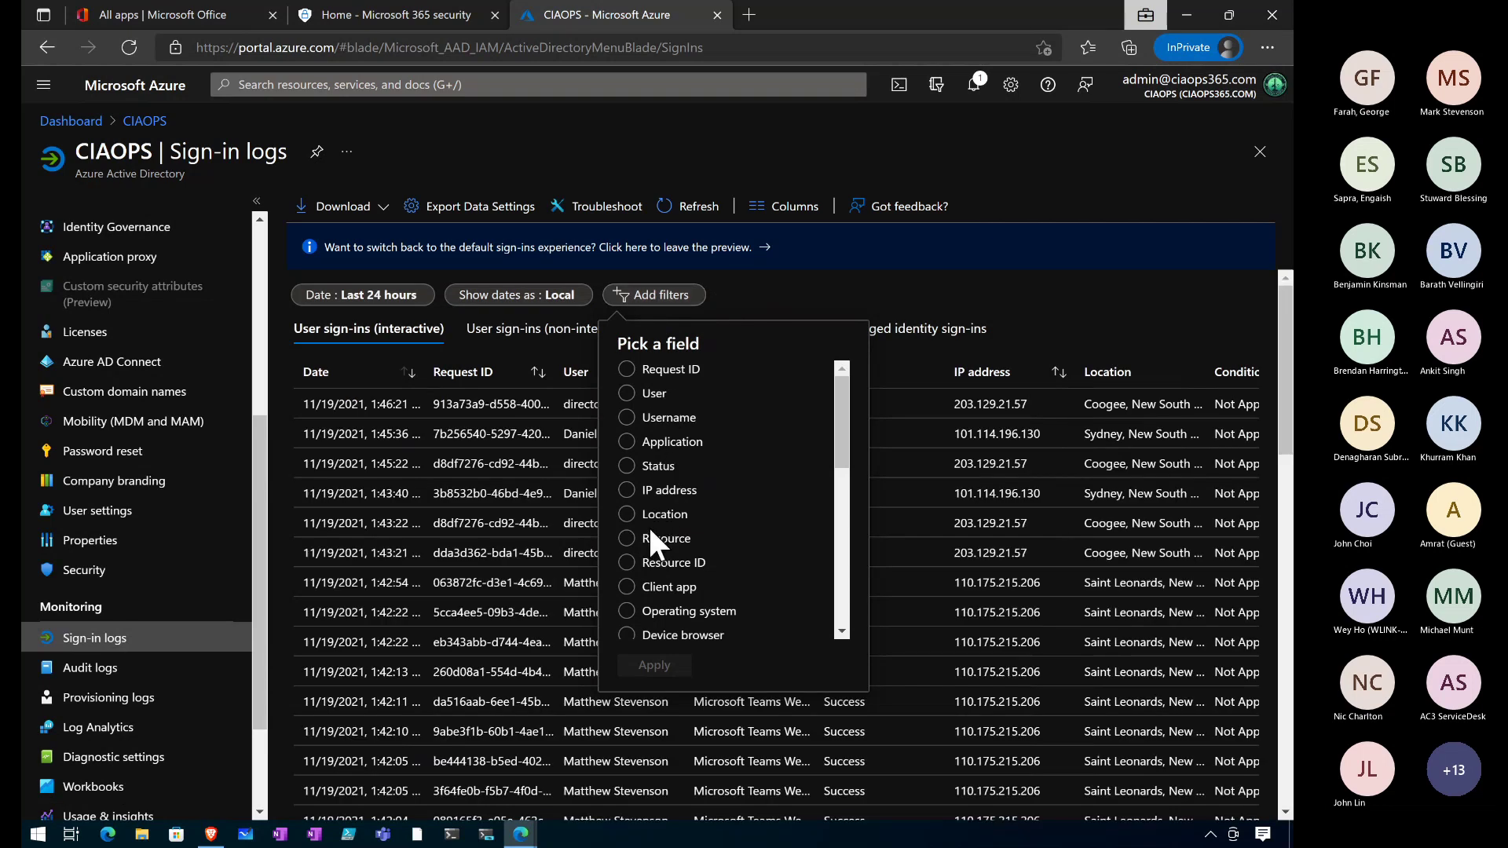
pyautogui.click(626, 515)
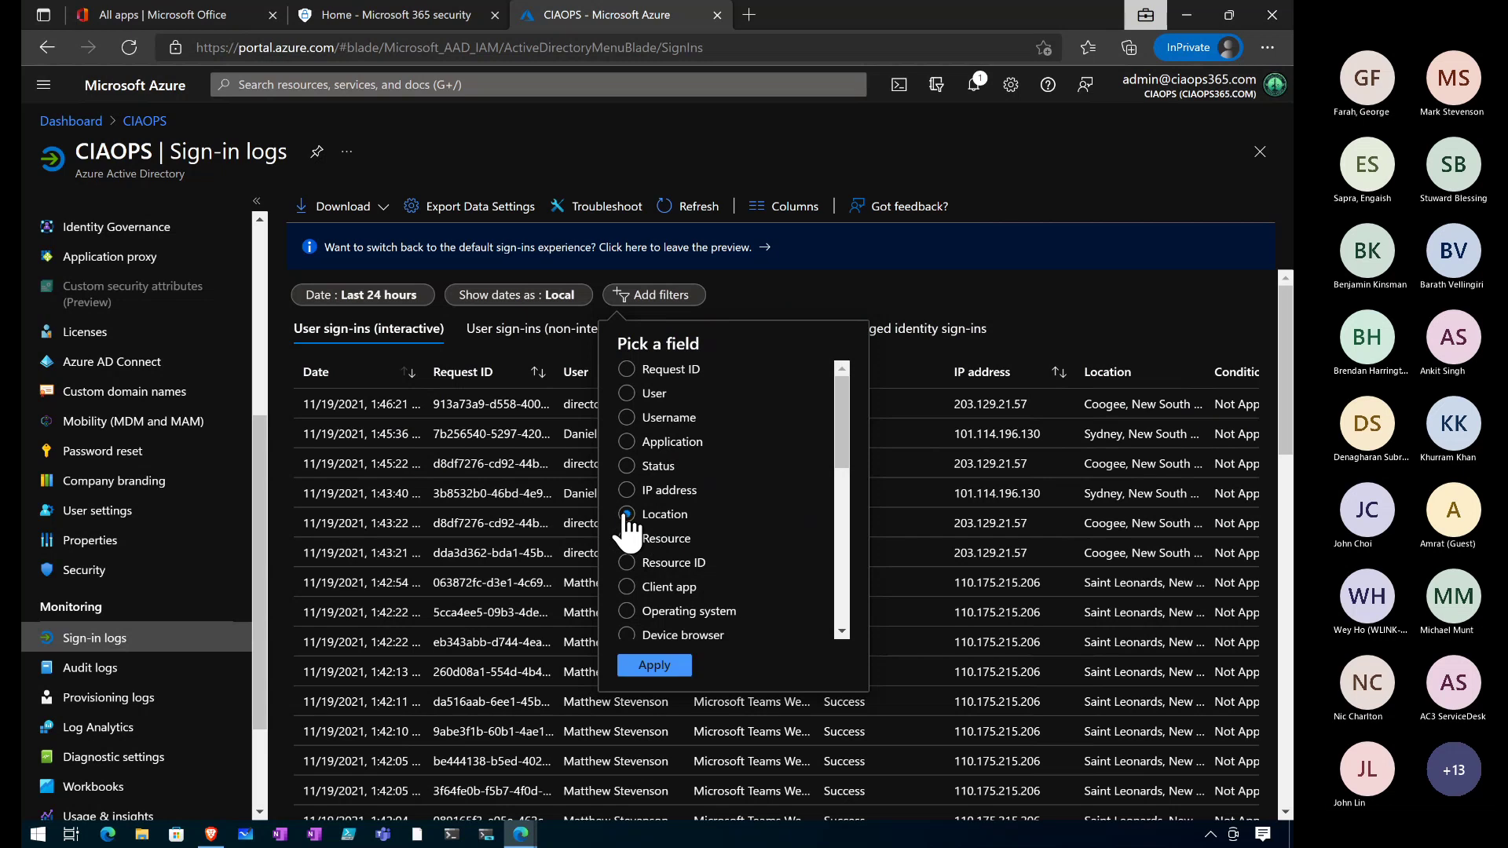
pyautogui.click(654, 666)
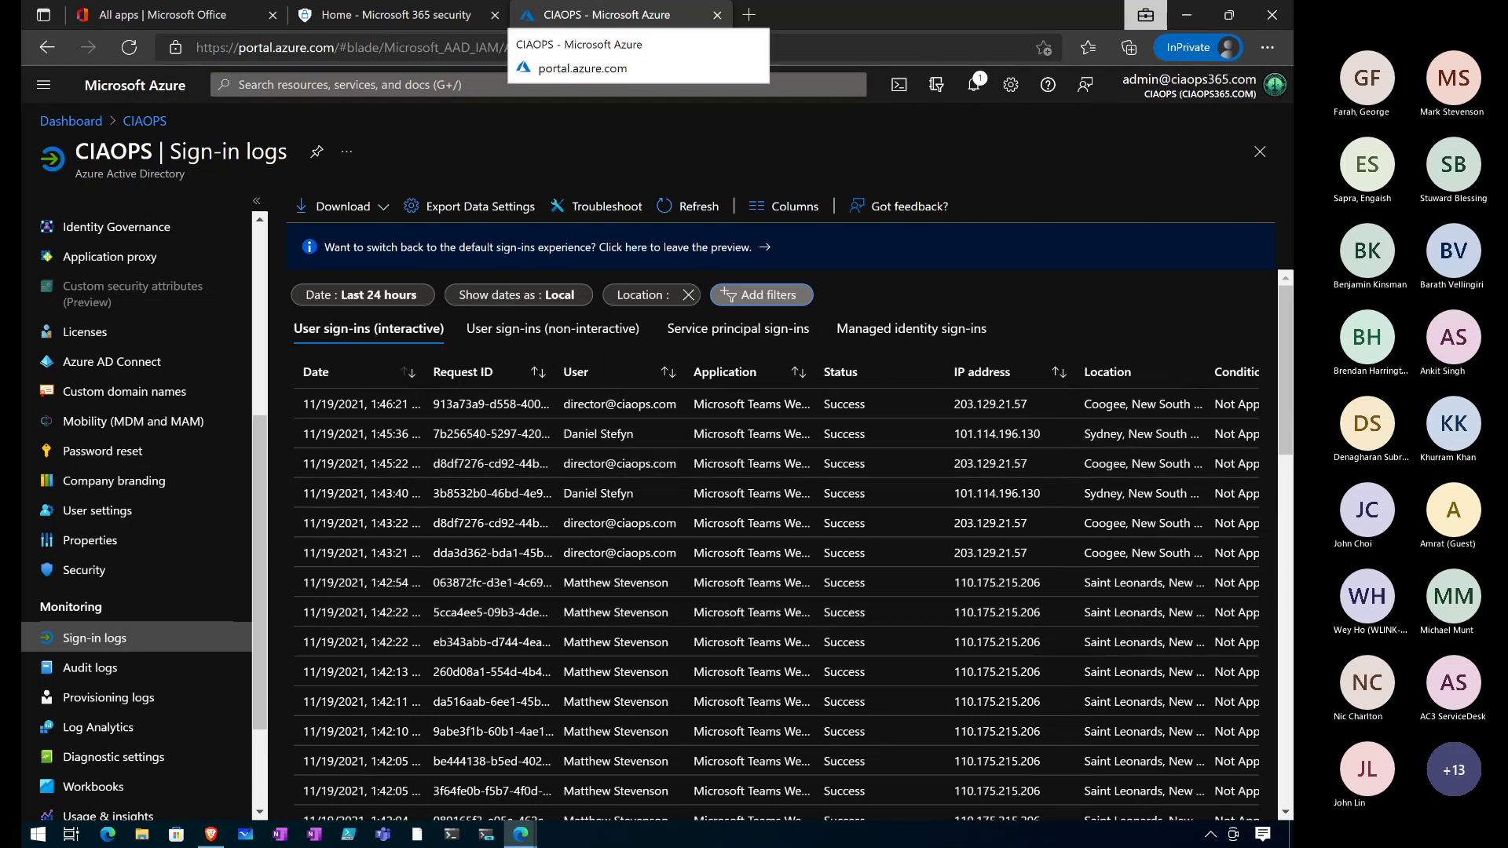
# Return to the slideshow showing the Edit company branding screenshot.
pyautogui.hotkey('alt', 'Tab')
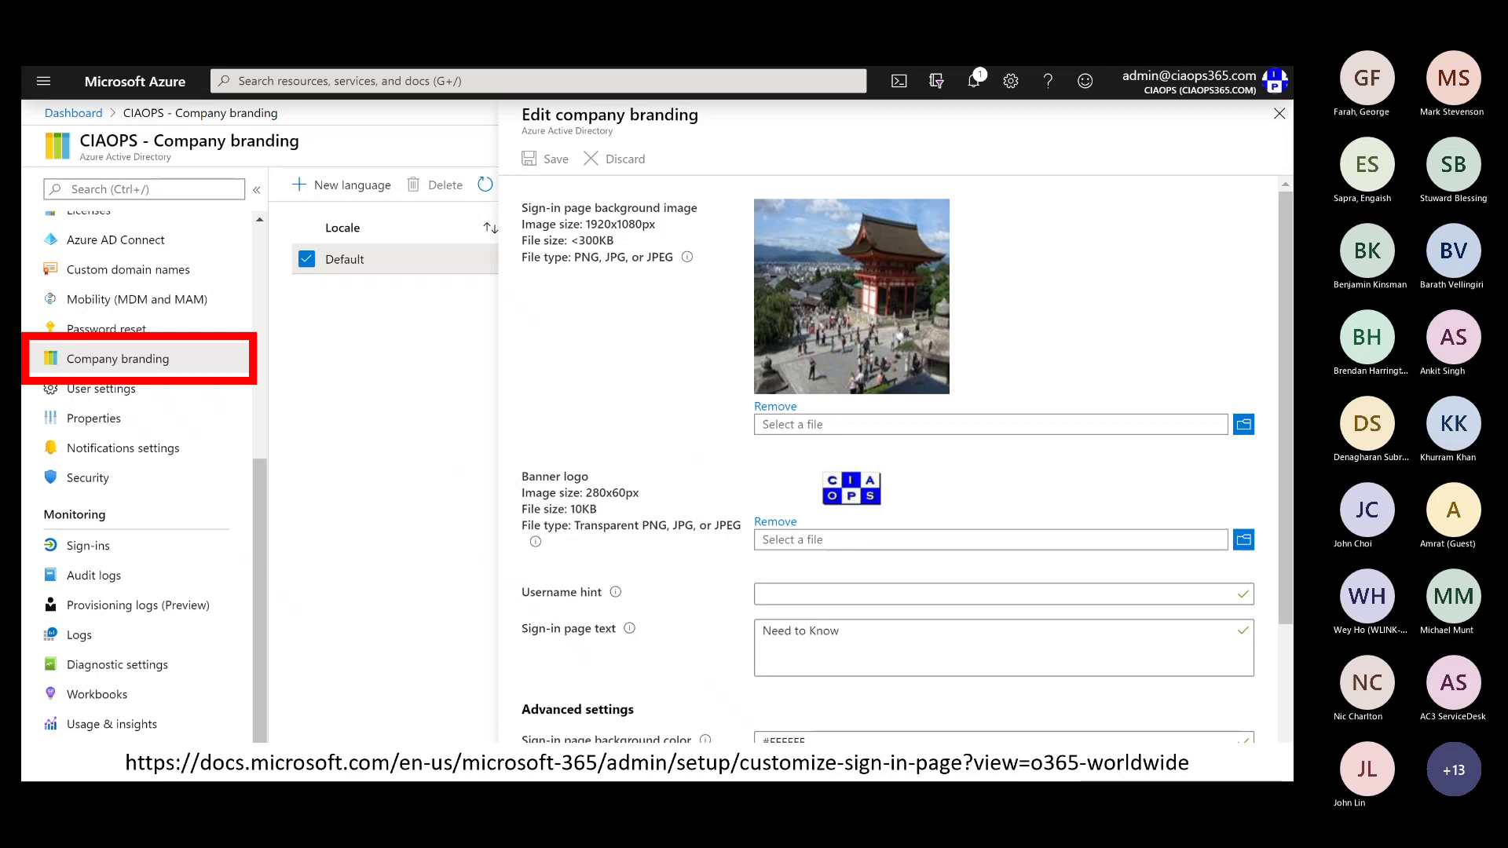
# Advance to the Demo slide, then bring the live Azure sign-in logs back up.
pyautogui.press('Right')
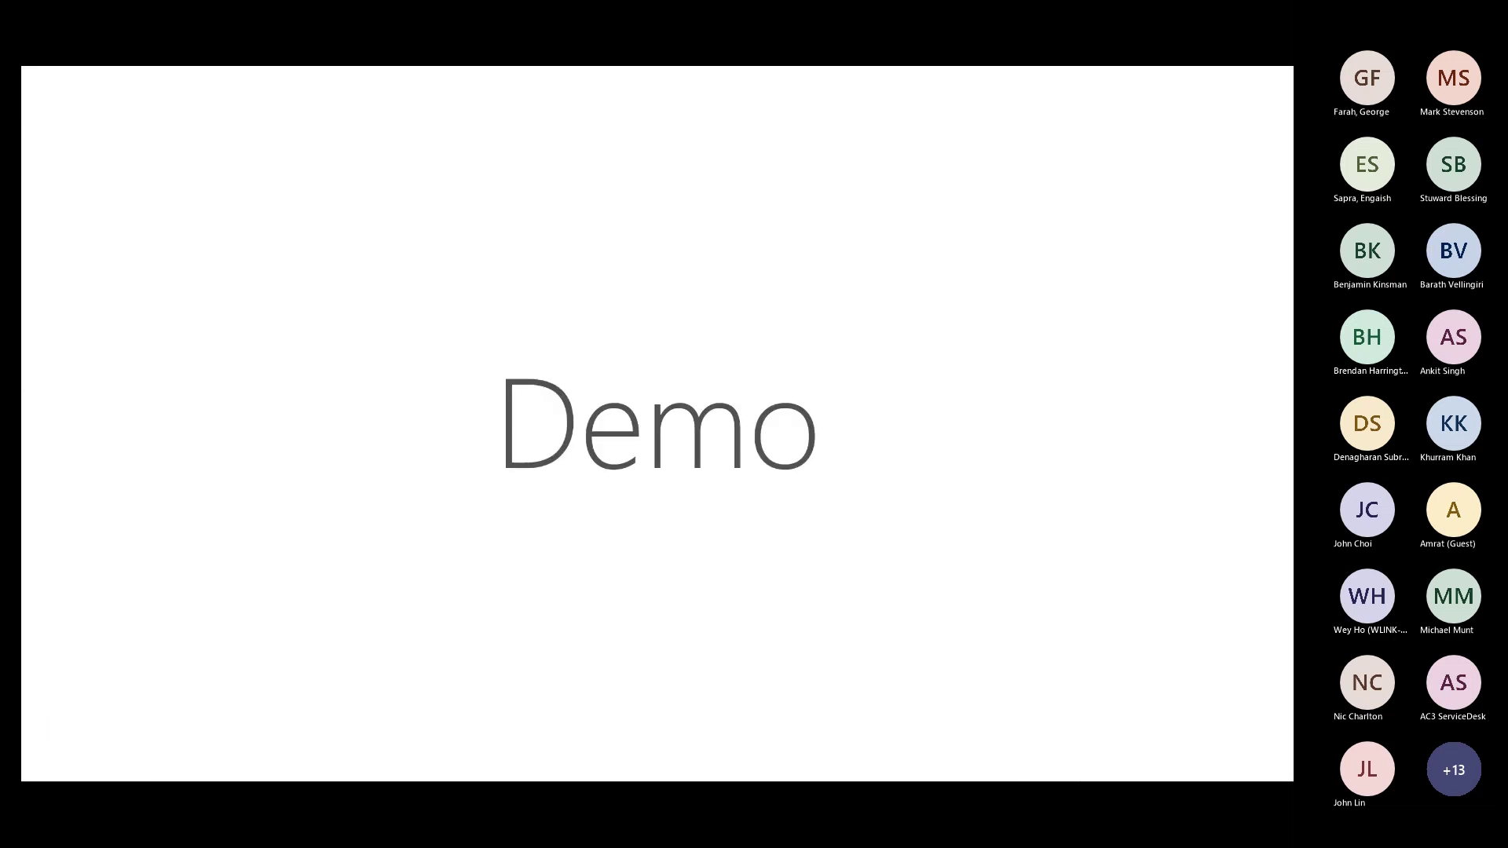
pyautogui.hotkey('alt', 'Tab')
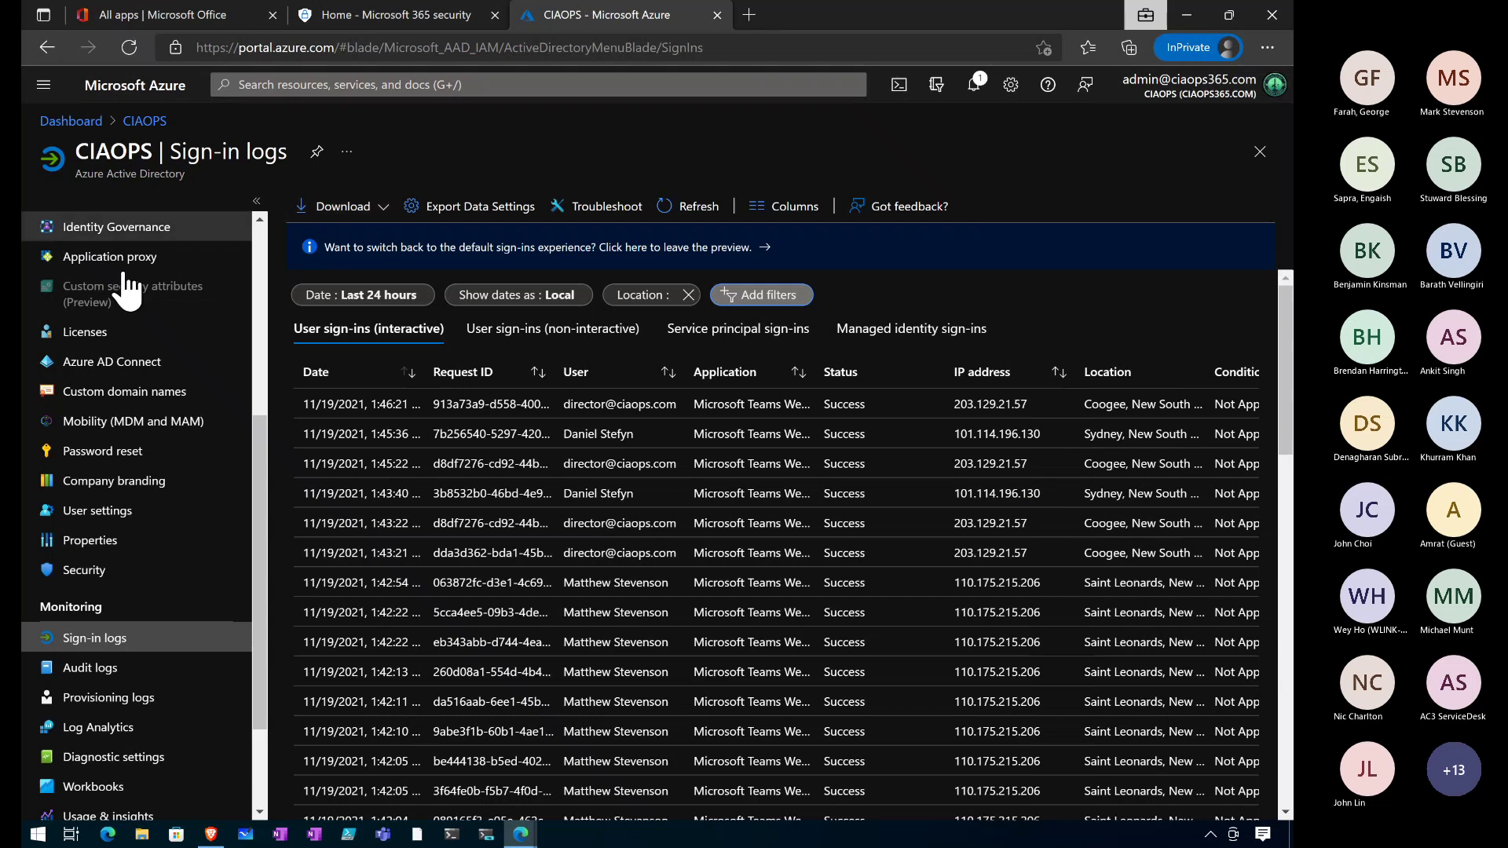
pyautogui.scroll(-2, 157, 514)
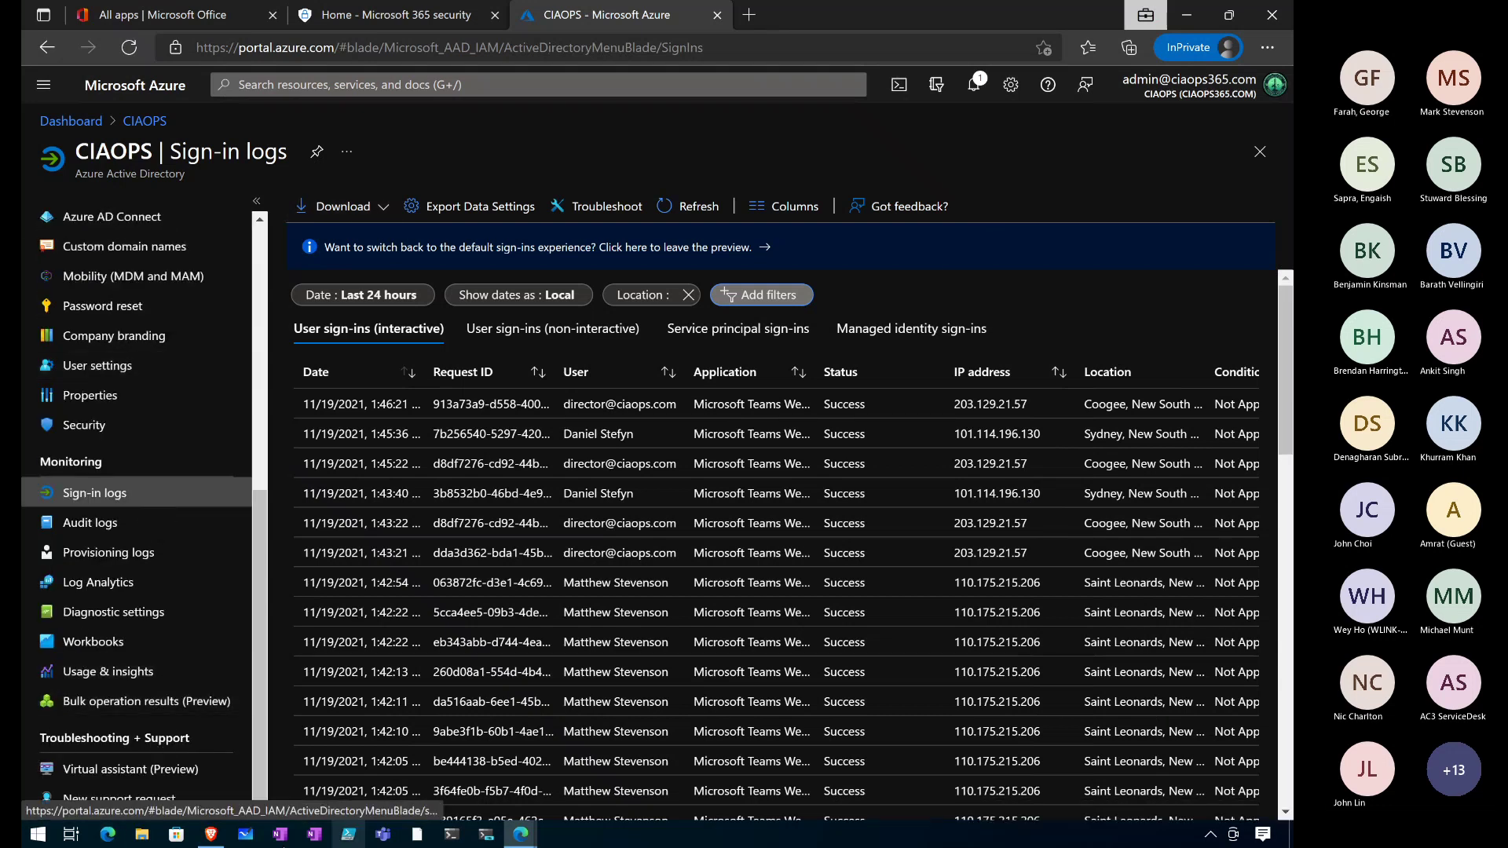
# In the Brave Azure tab, go to Azure Active Directory and open Company branding for ciaopslabs.
pyautogui.click(210, 835)
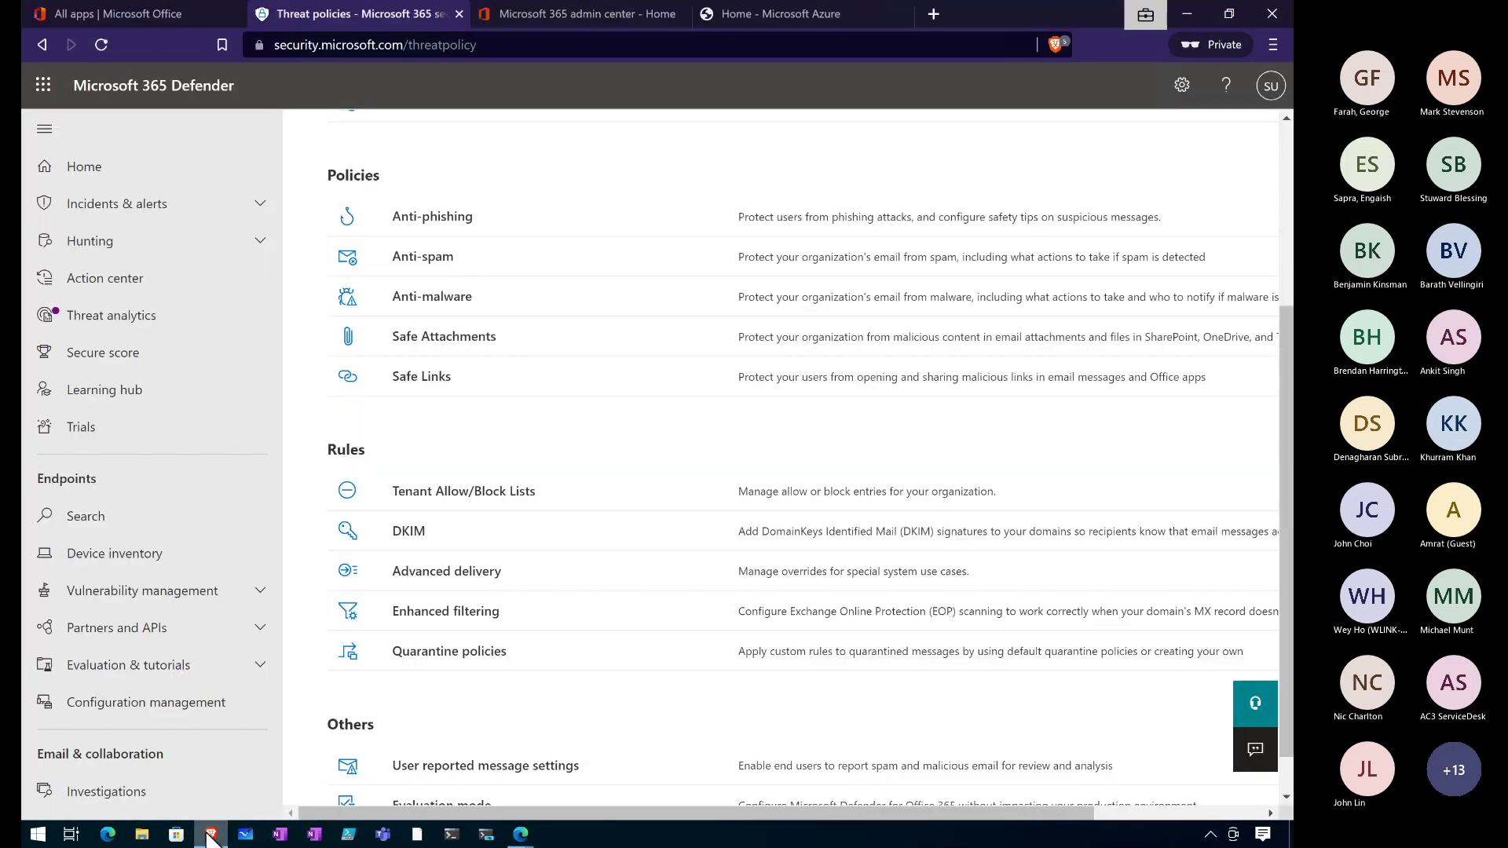
pyautogui.click(934, 9)
pyautogui.click(776, 12)
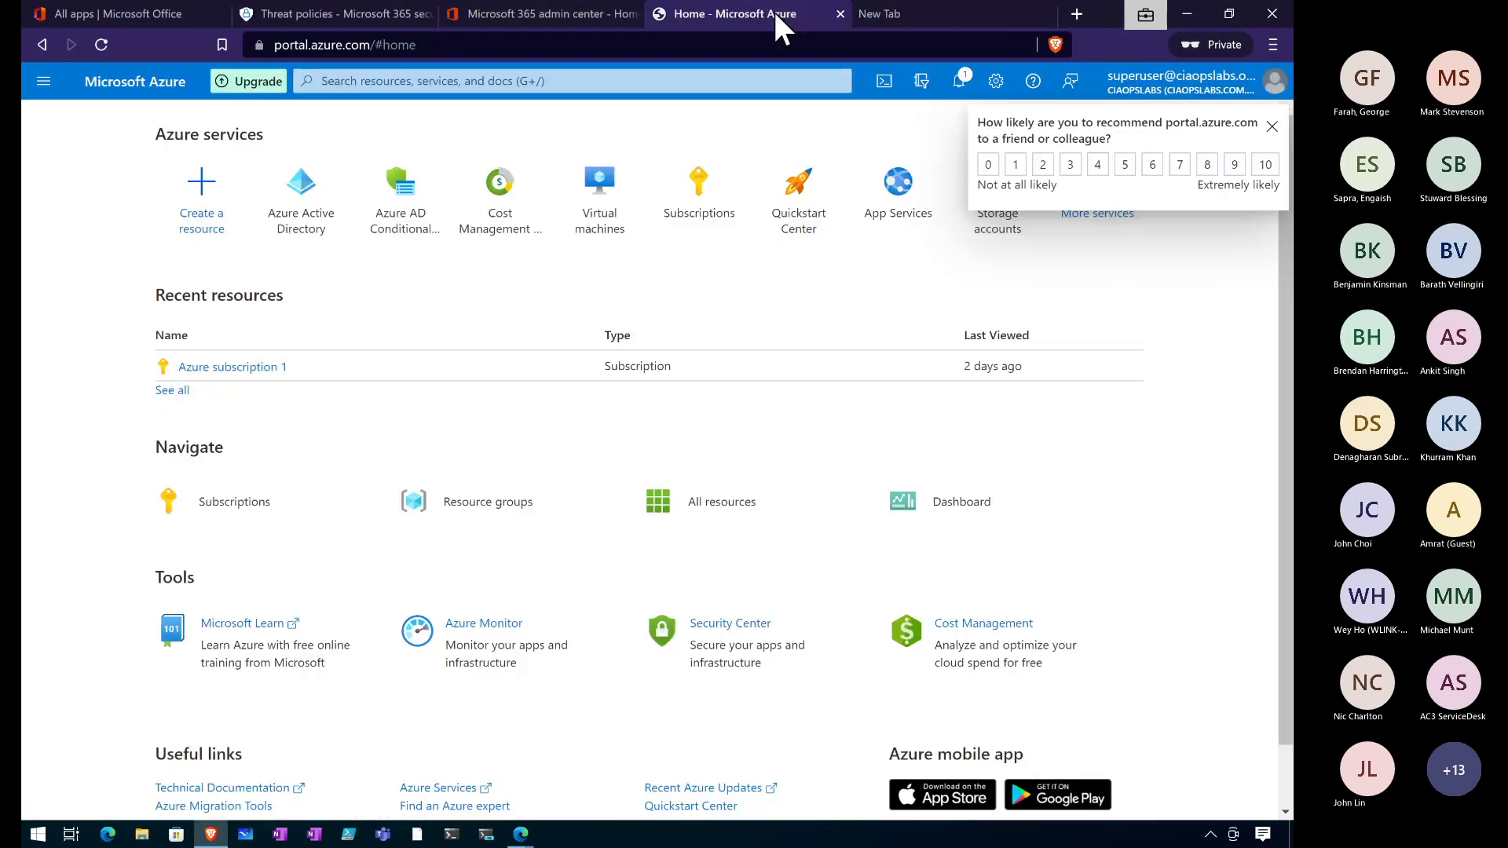
pyautogui.click(318, 225)
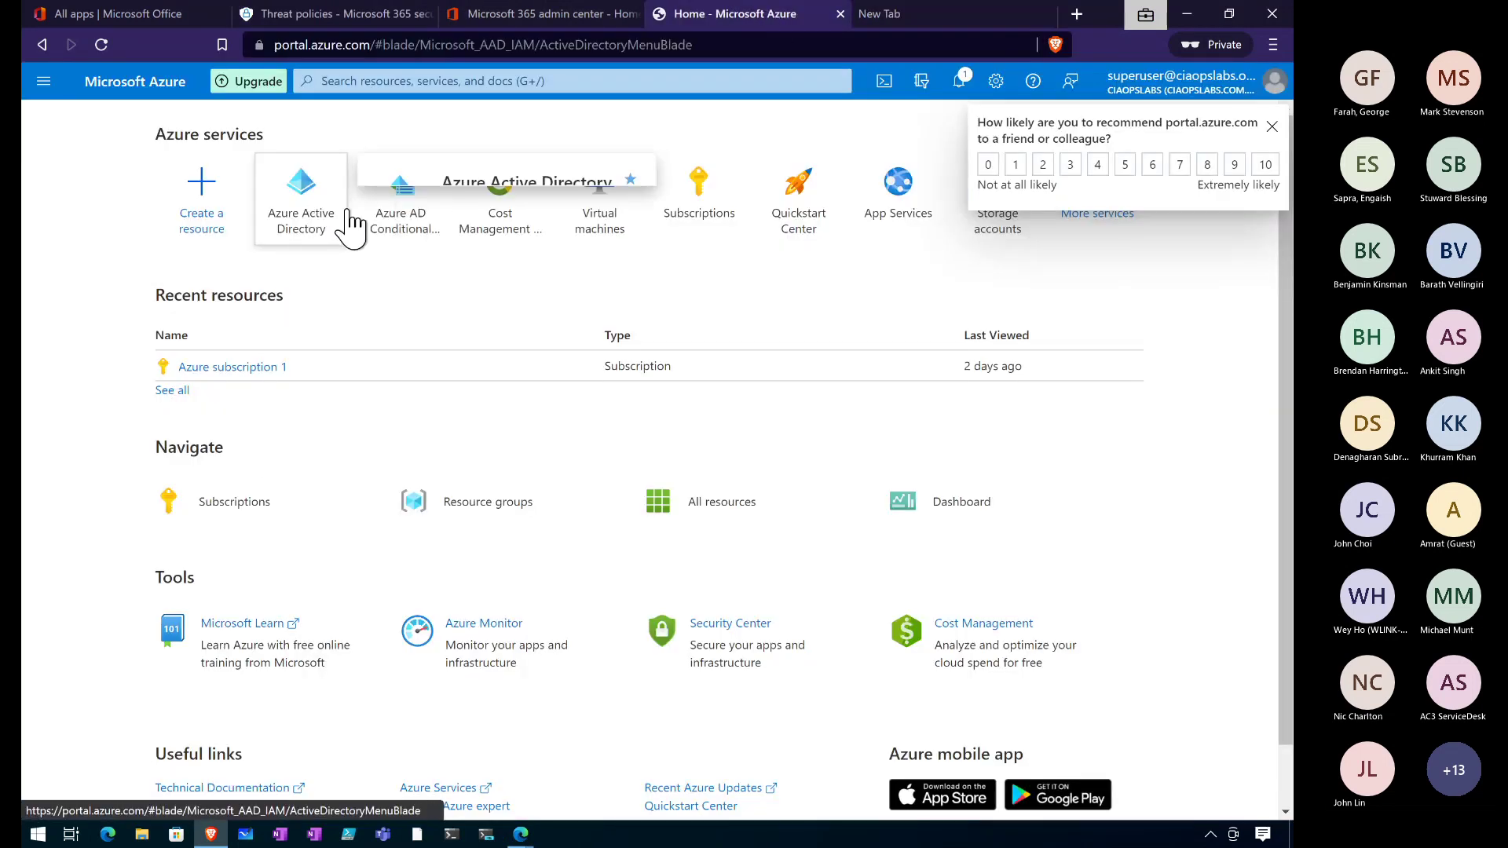
pyautogui.click(1271, 128)
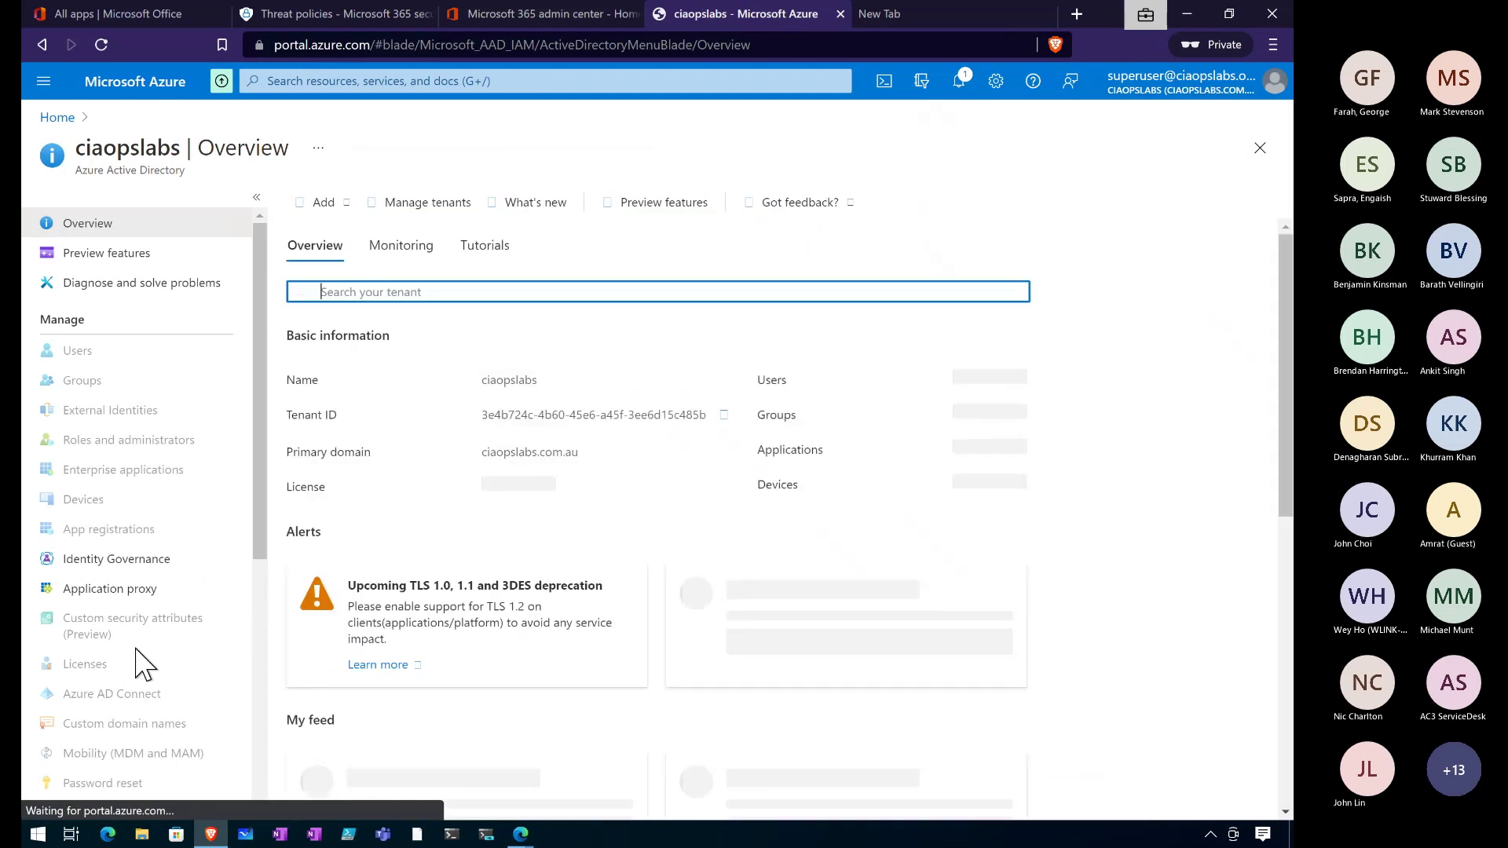
pyautogui.scroll(-5, 138, 656)
pyautogui.scroll(1, 137, 664)
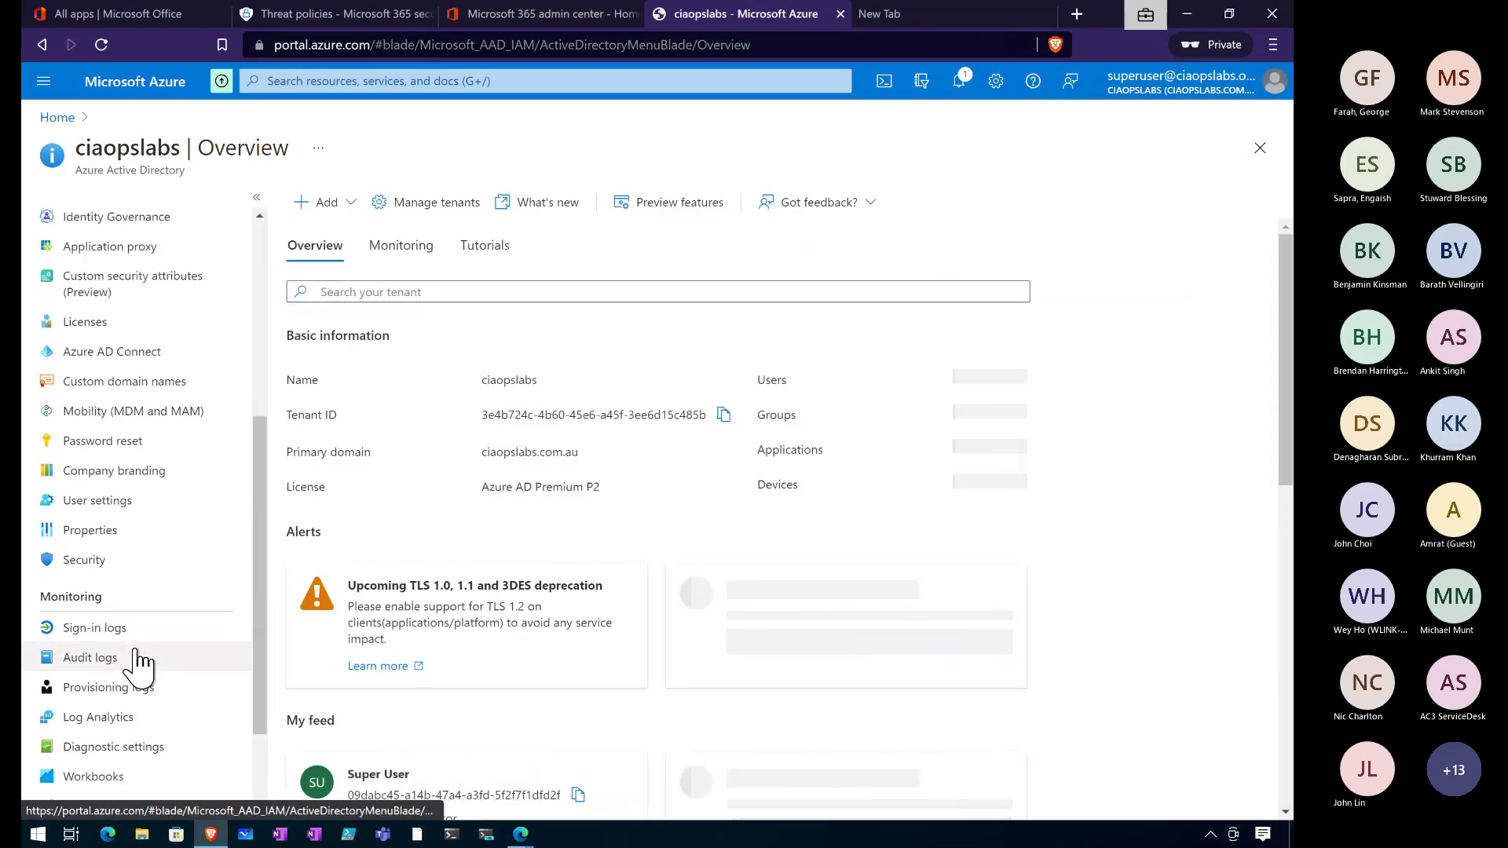
pyautogui.click(129, 472)
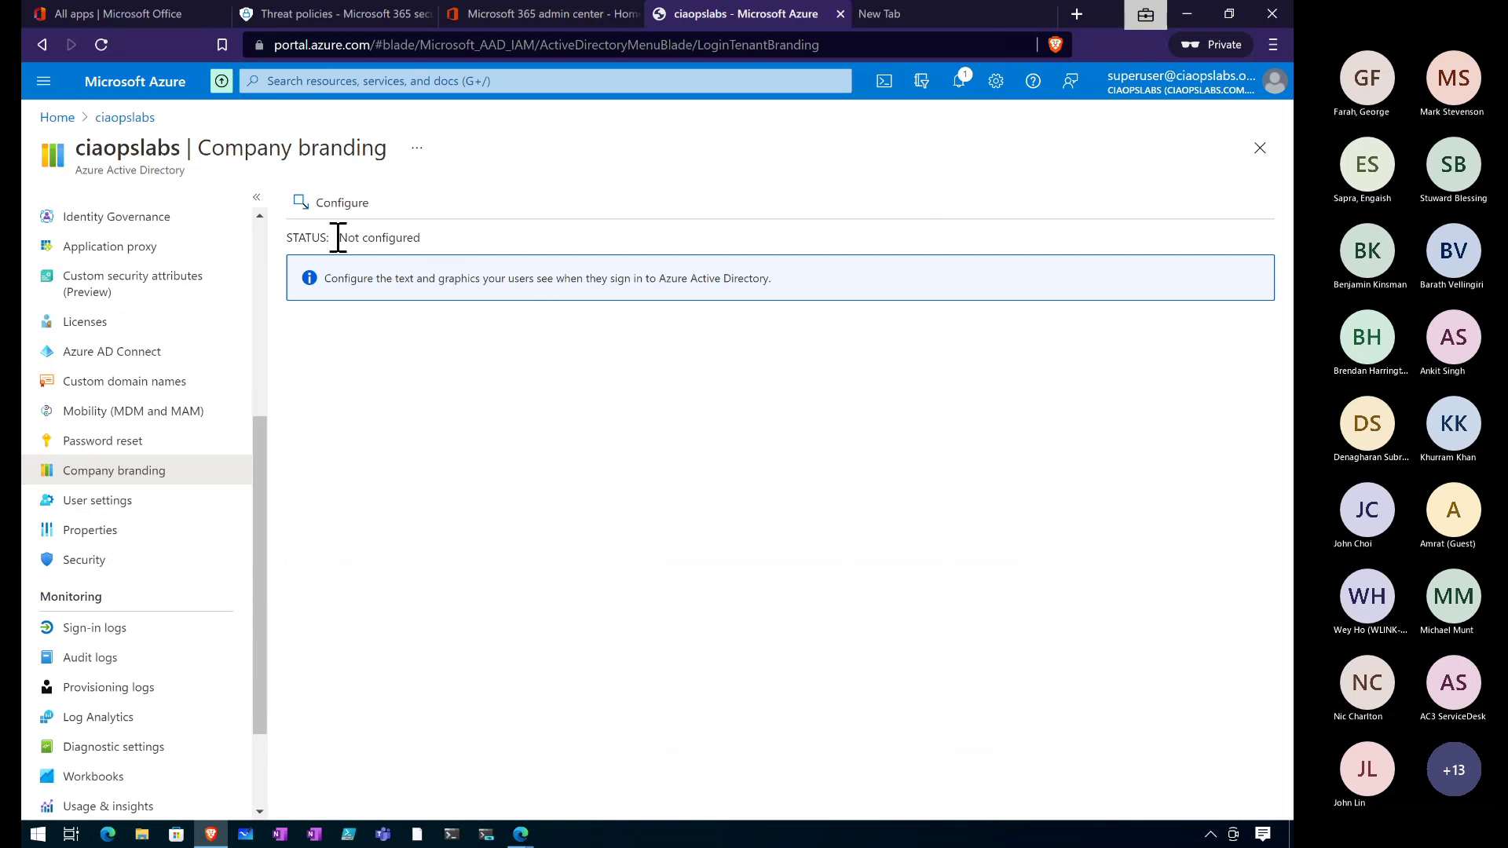
pyautogui.click(532, 283)
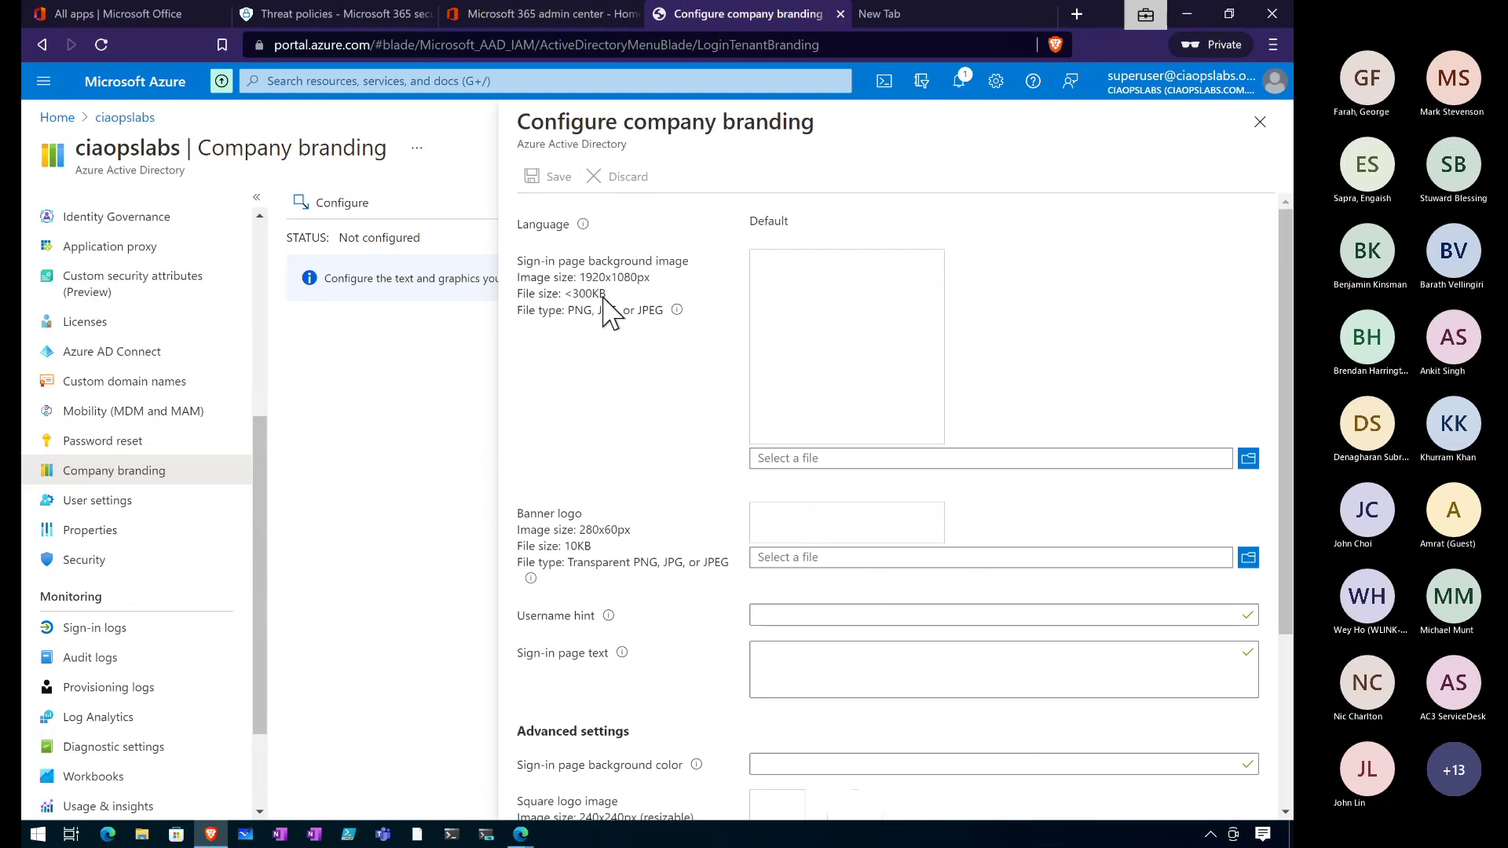
pyautogui.scroll(-3, 794, 595)
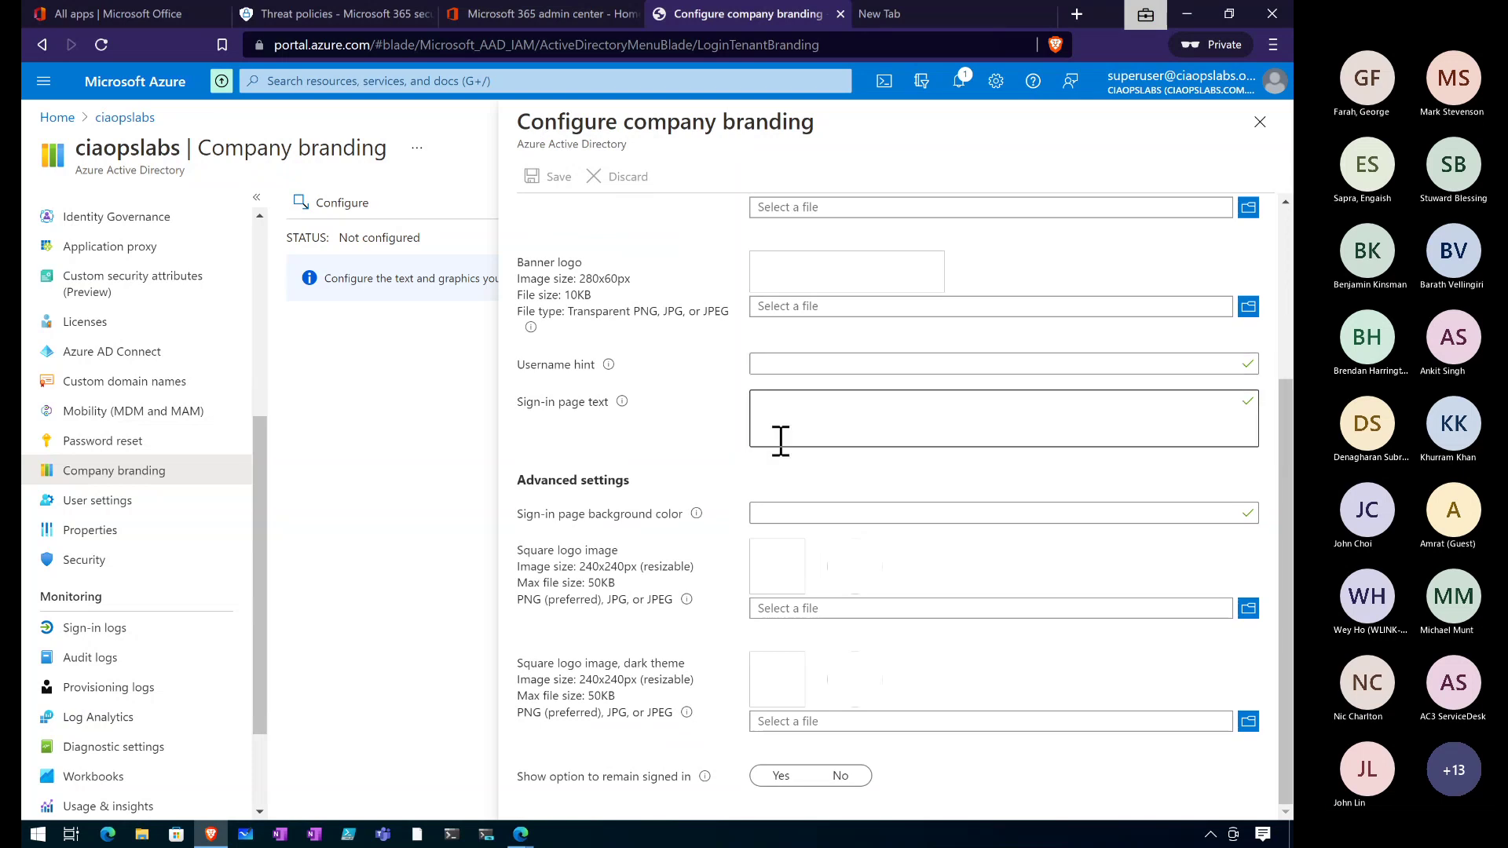
pyautogui.click(1259, 123)
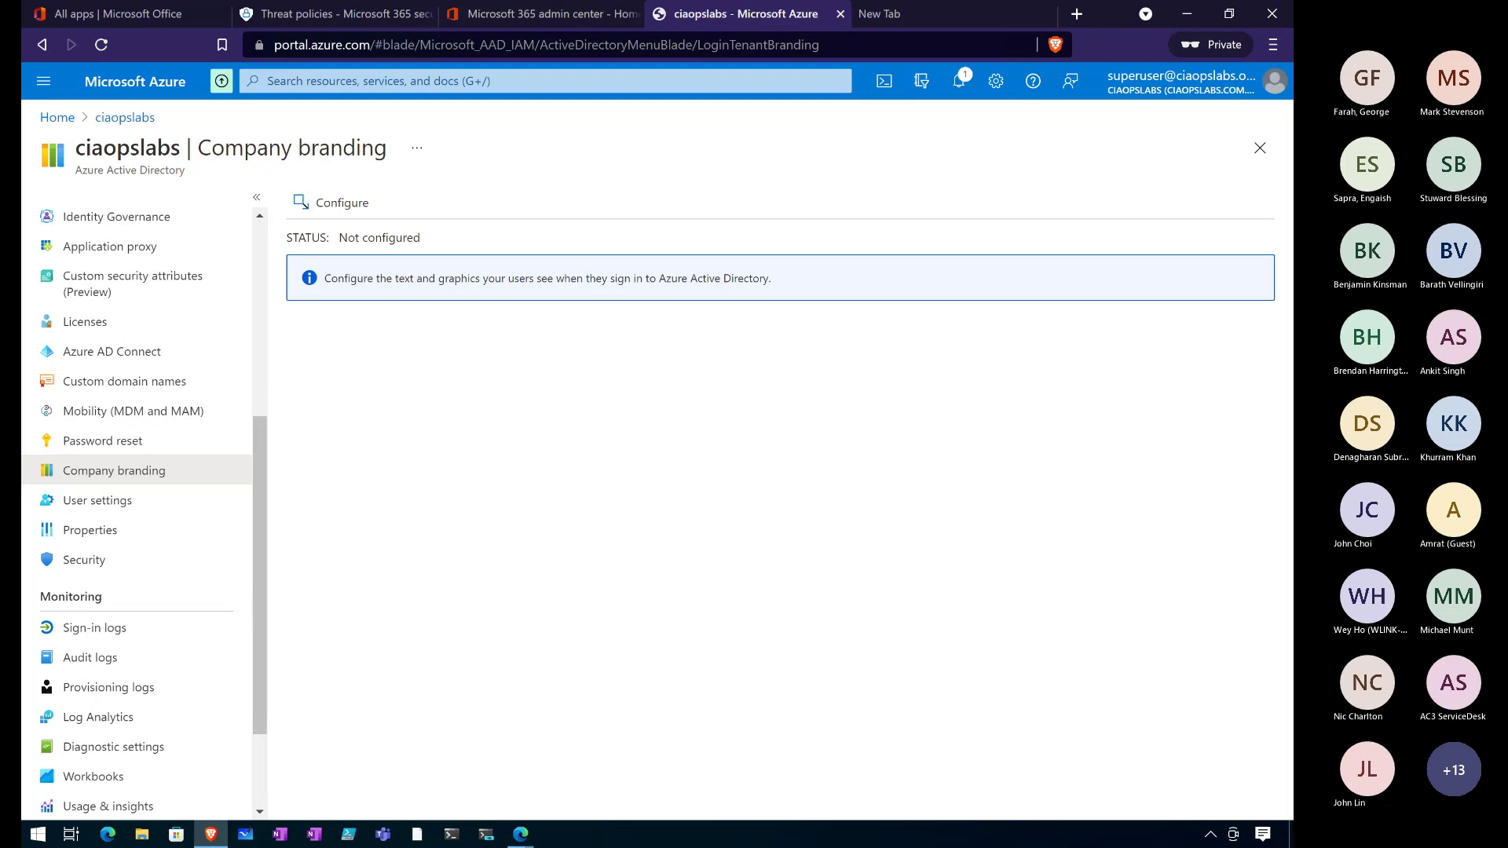
# Expand the Alarms & Clock Countdown timer and reset it to 00:10:00.
pyautogui.hotkey('alt', 'Tab')
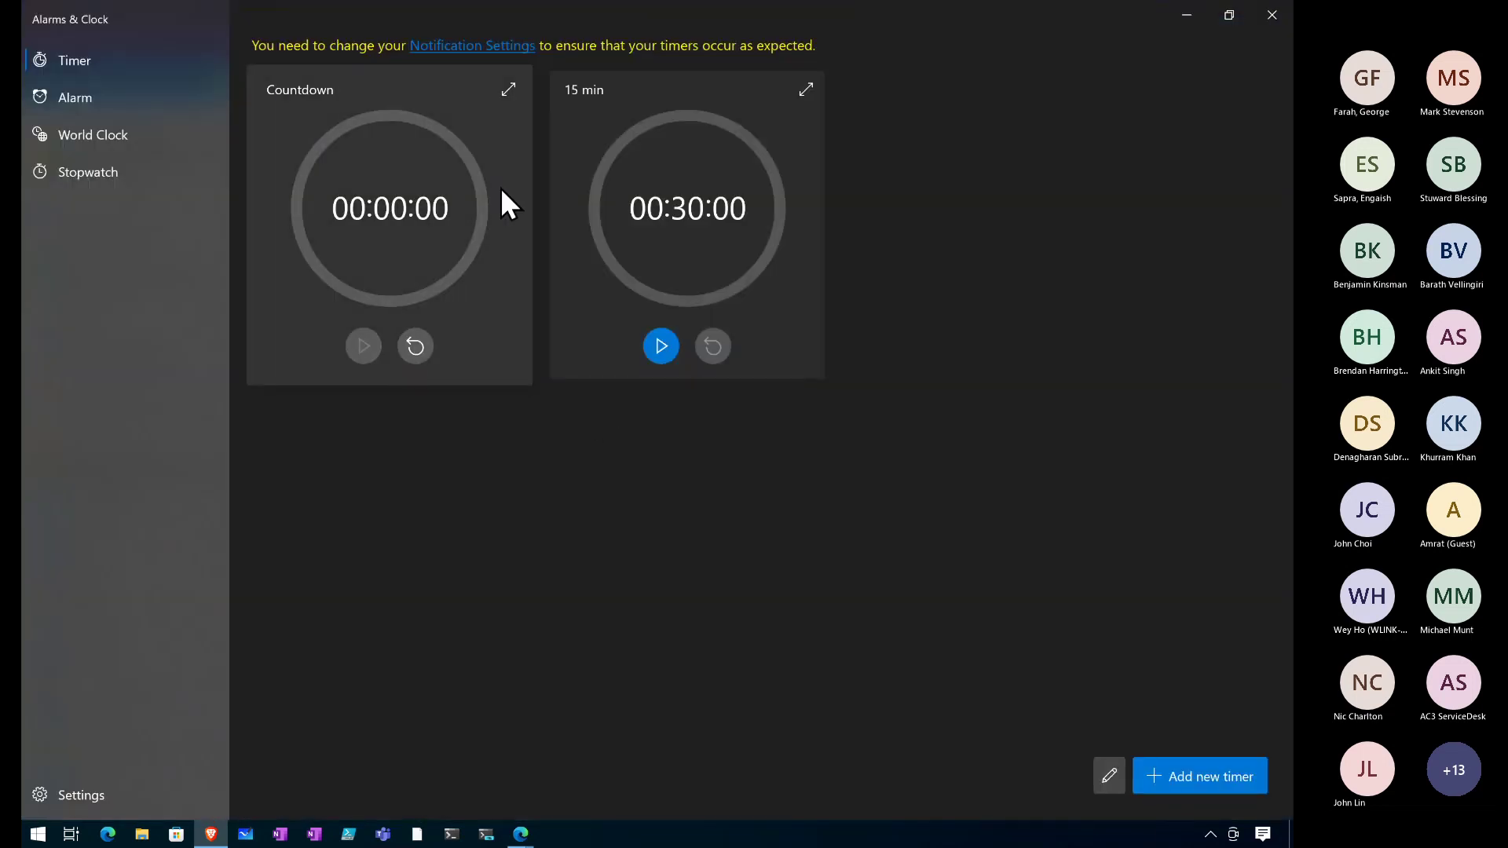
pyautogui.click(507, 89)
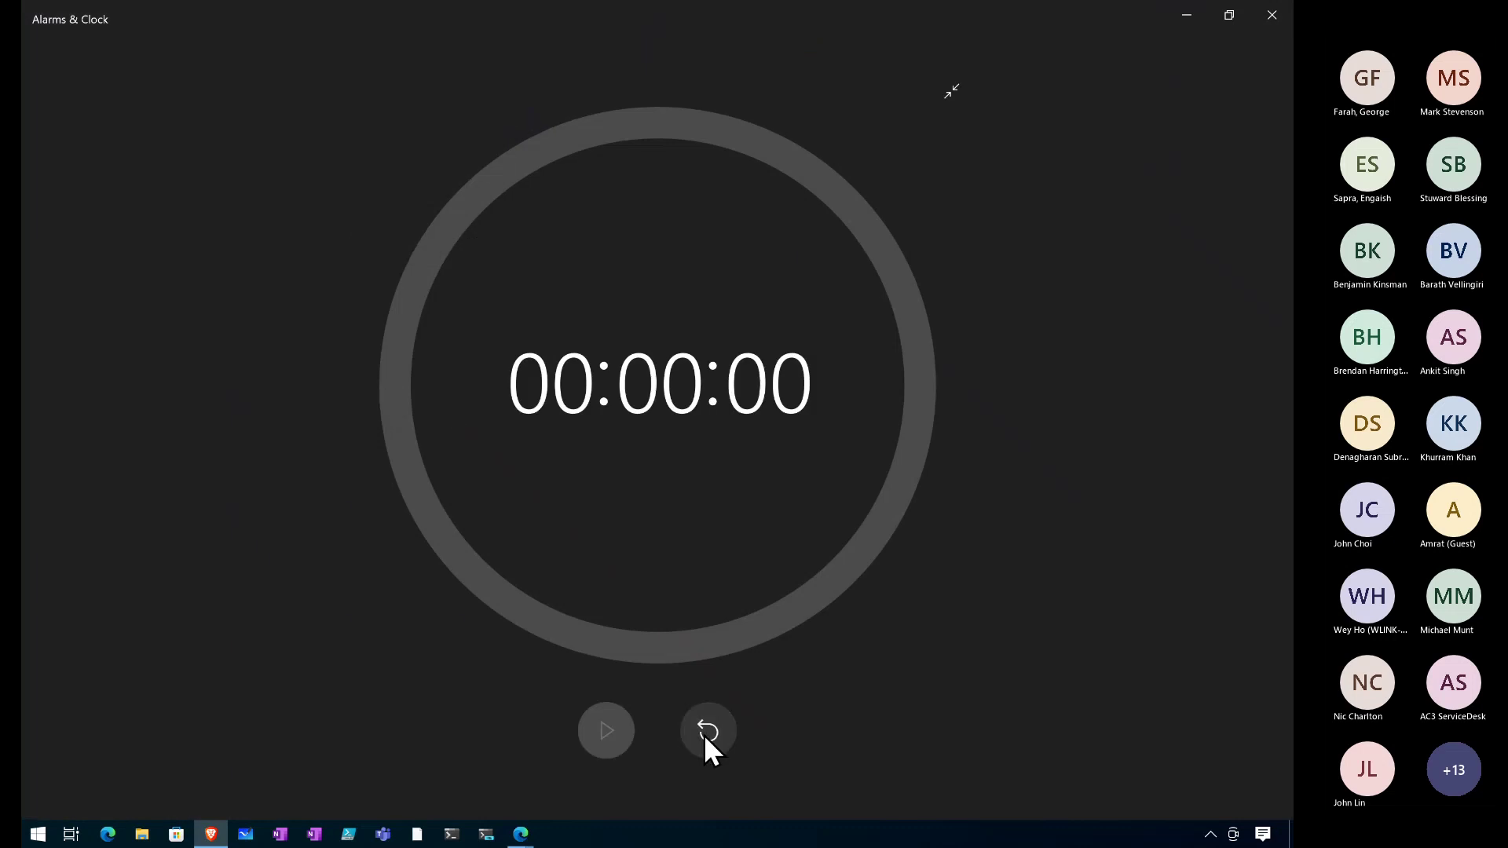
pyautogui.click(705, 733)
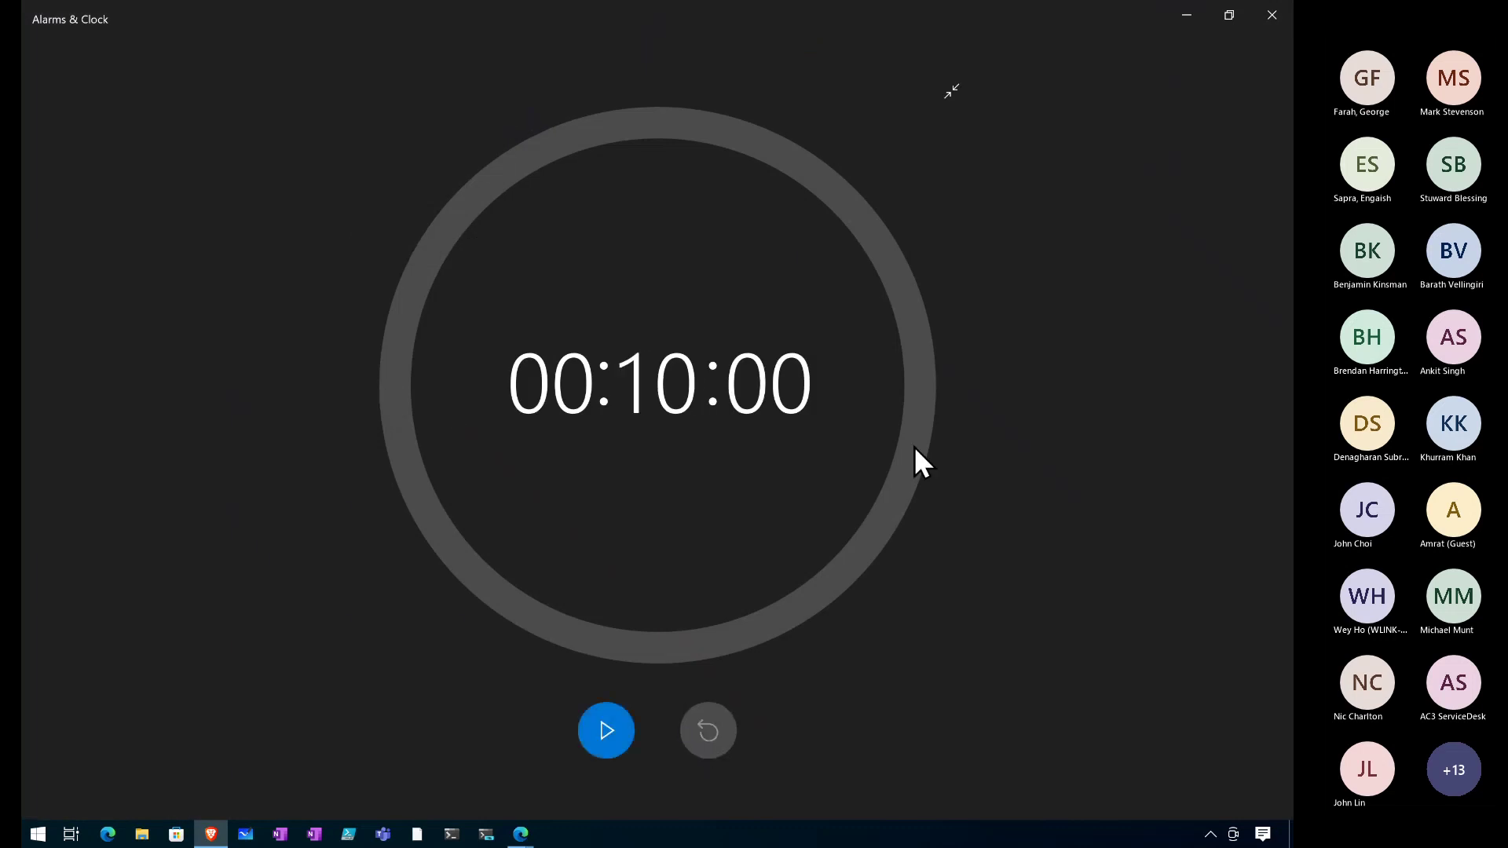